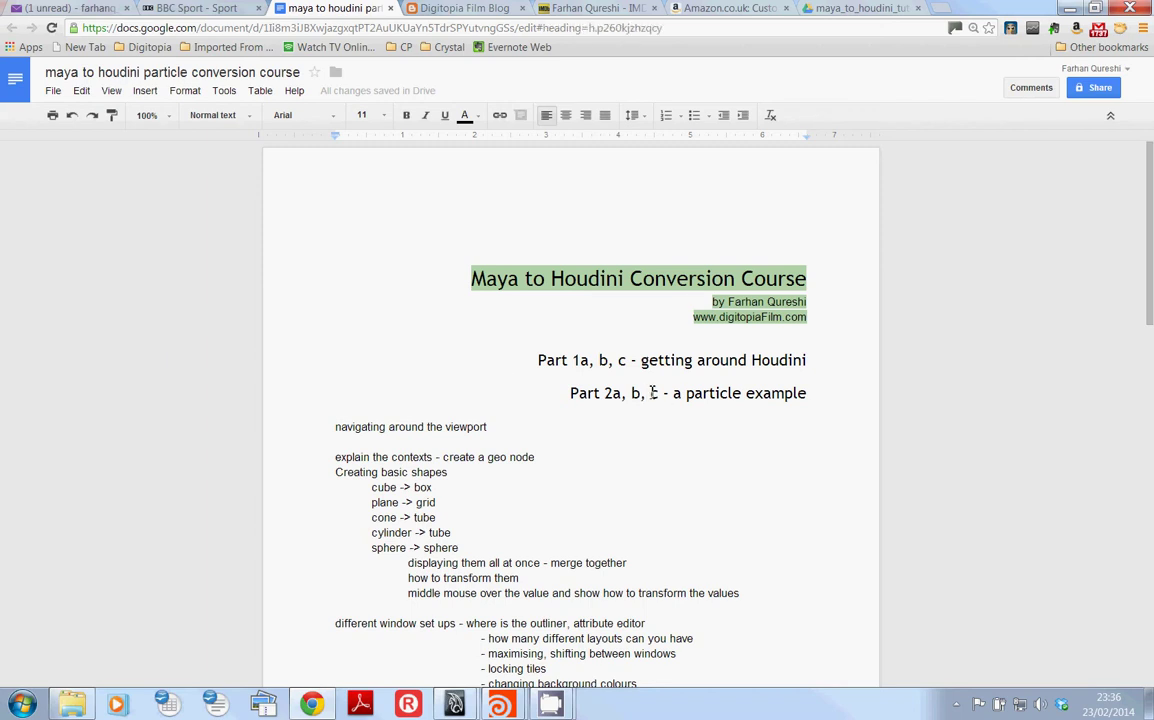
# Adjust the text selection in the Part 2a heading of the notes and scroll down.
pyautogui.moveTo(649, 393); pyautogui.dragTo(665, 393)
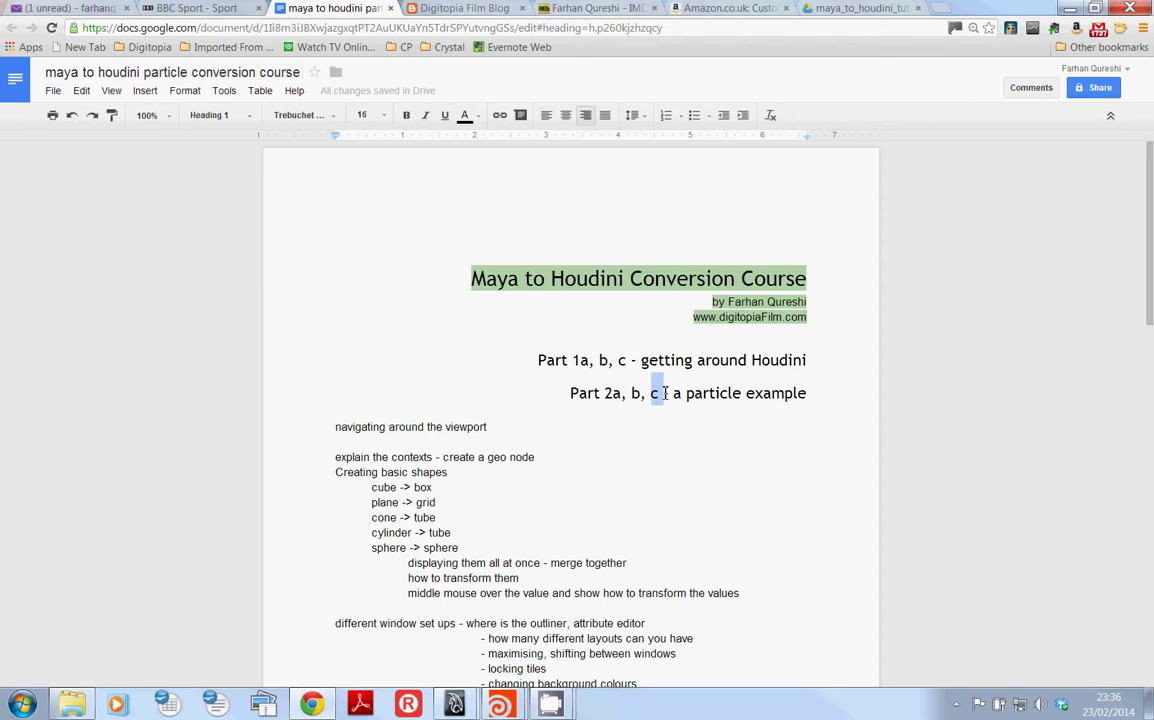
pyautogui.click(663, 403)
pyautogui.doubleClick(655, 393)
pyautogui.click(659, 440)
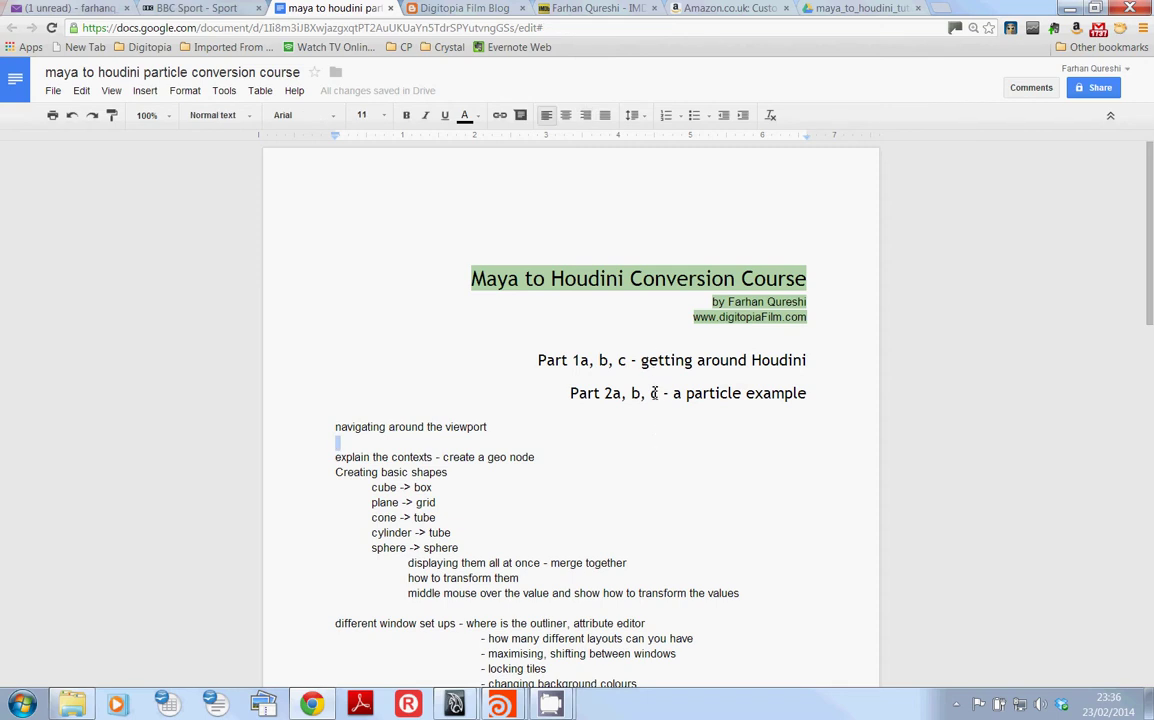
pyautogui.scroll(-3, 642, 458)
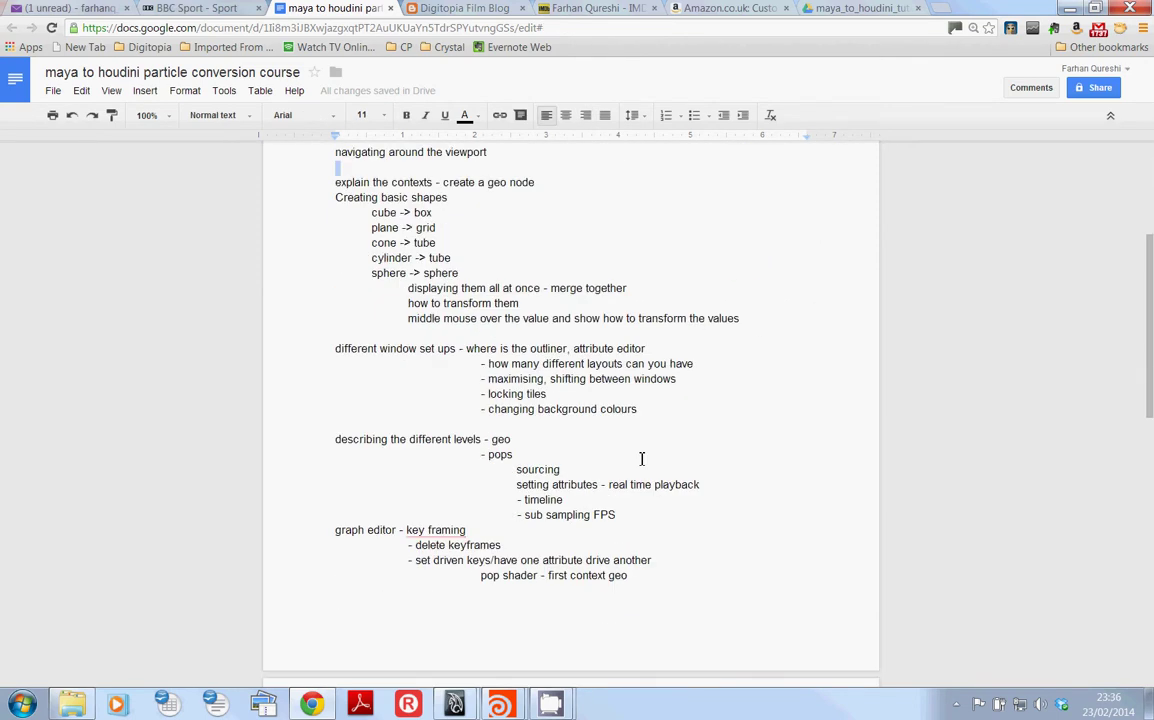
# Back in Houdini, play the particle simulation, stop it, and rewind to frame 1.
pyautogui.hotkey('alt', 'Tab')
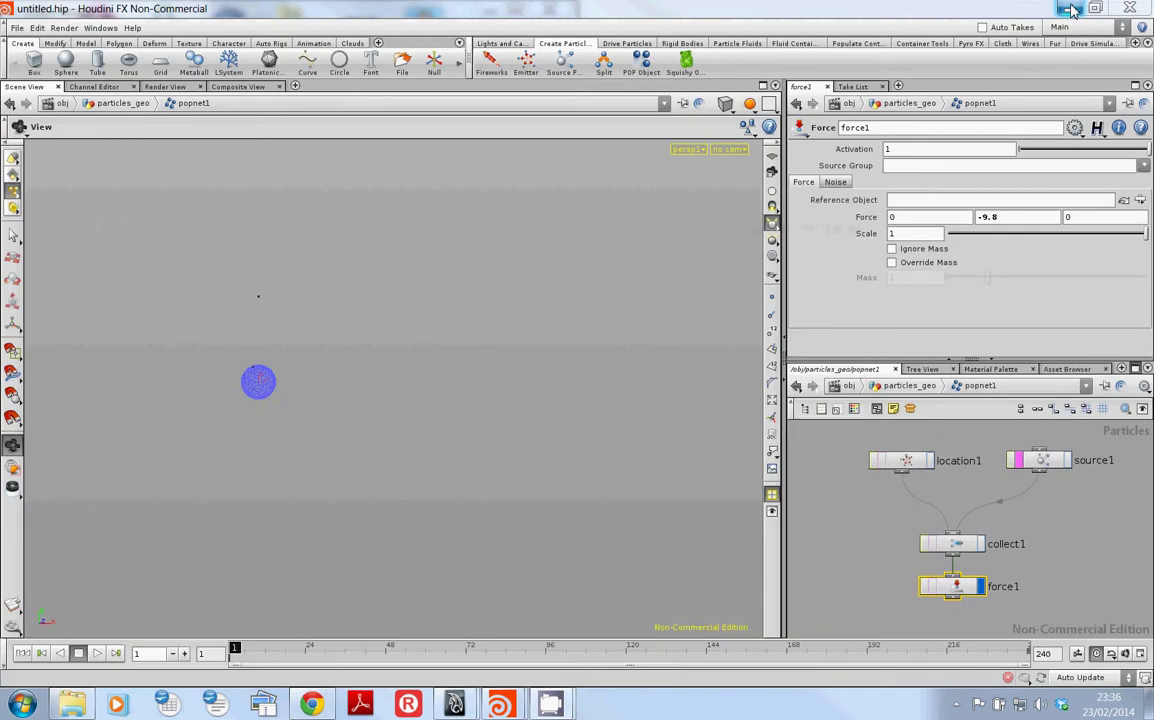
pyautogui.click(826, 510)
pyautogui.press('Up')
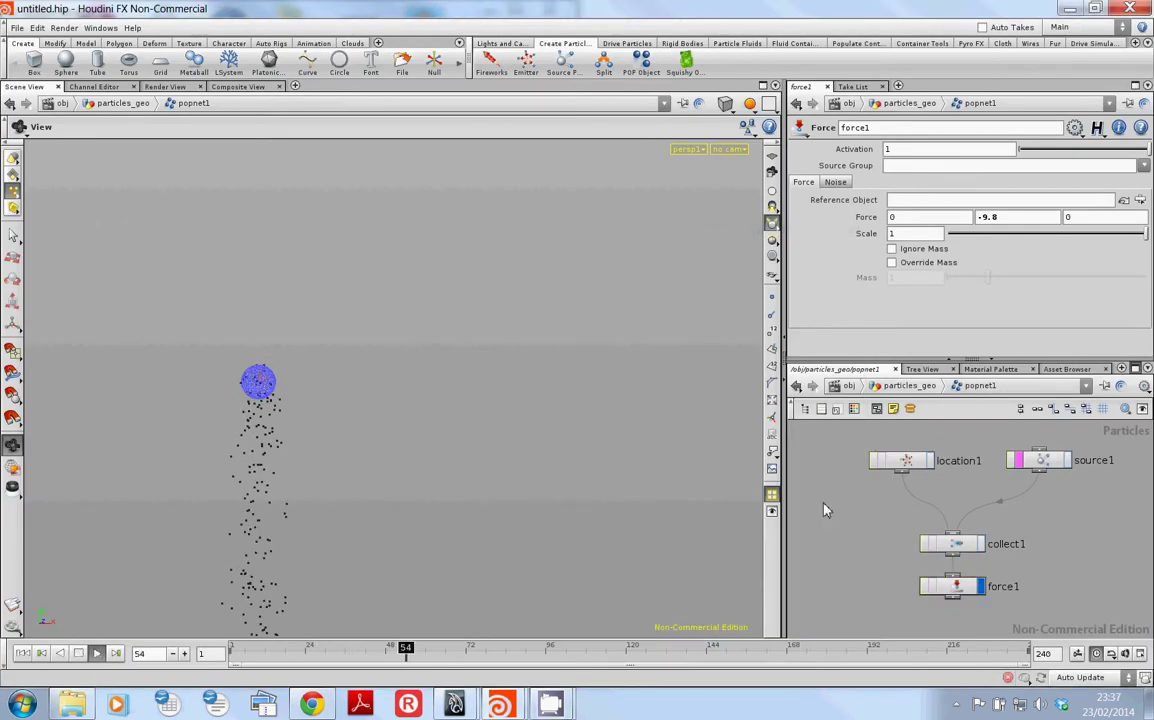
pyautogui.press('Down')
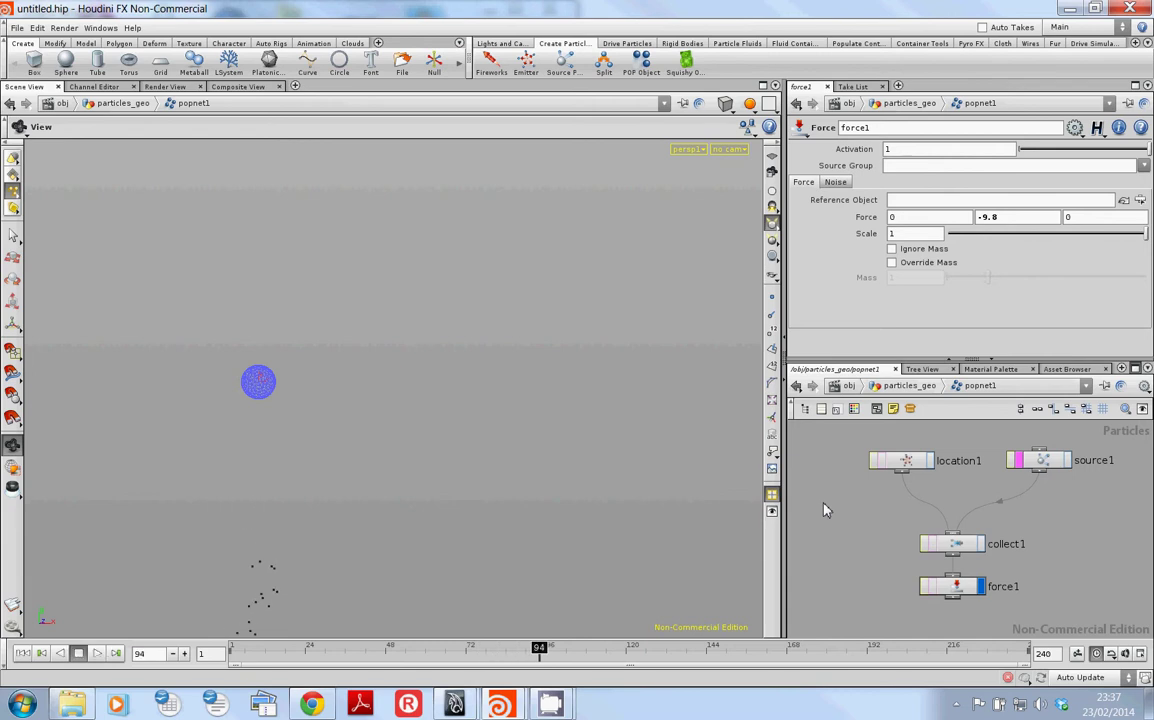
pyautogui.hotkey('ctrl', 'Left')
pyautogui.moveTo(878, 549); pyautogui.dragTo(883, 520, button='middle')
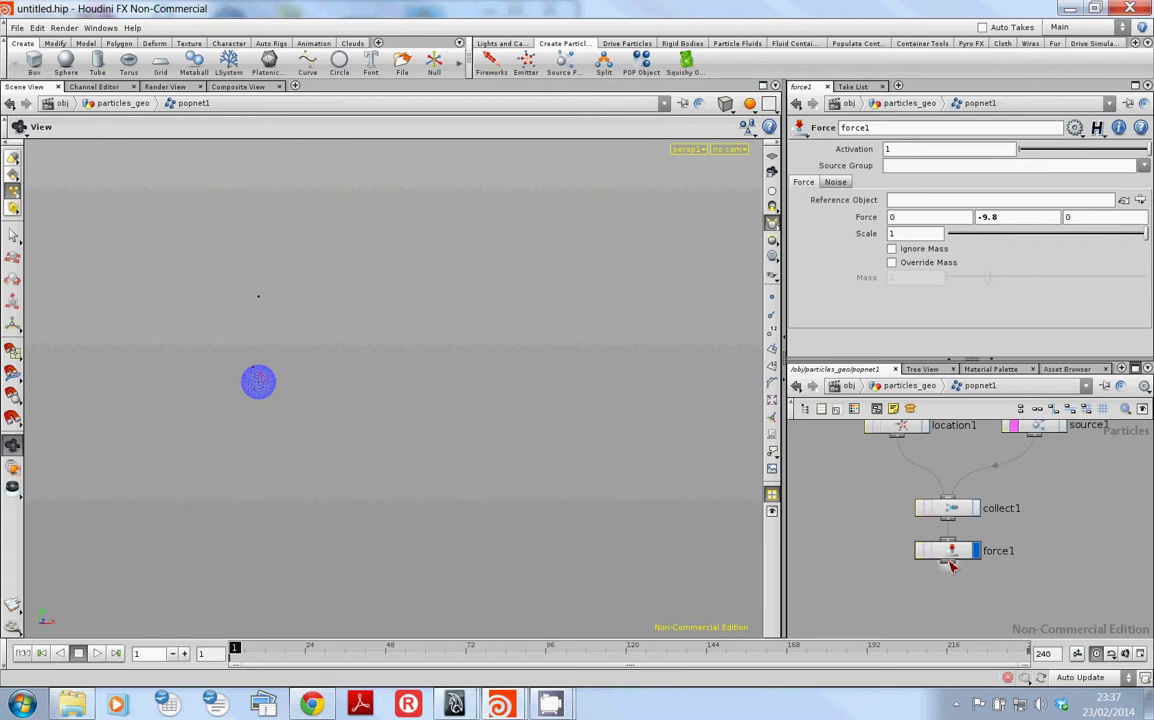
# Add a displayed collision1 node under force1, then play and rewind the simulation.
pyautogui.press('Tab')
pyautogui.write('Collect')
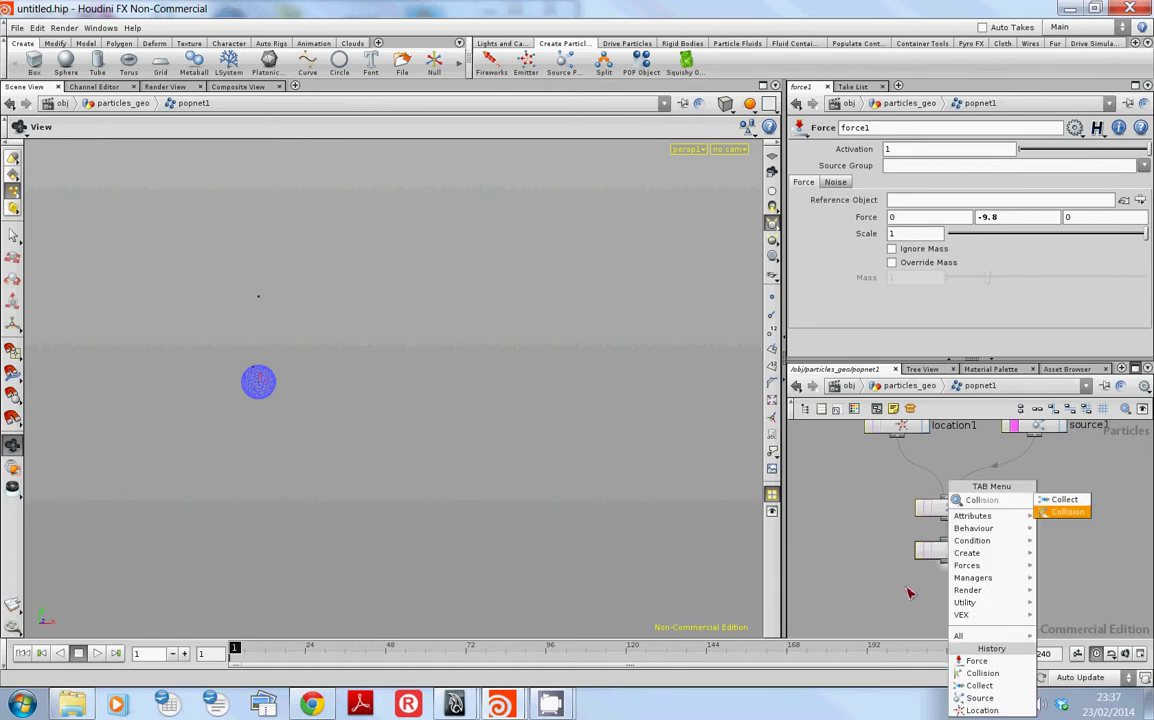
pyautogui.press('Down')
pyautogui.press('Return')
pyautogui.click(906, 592)
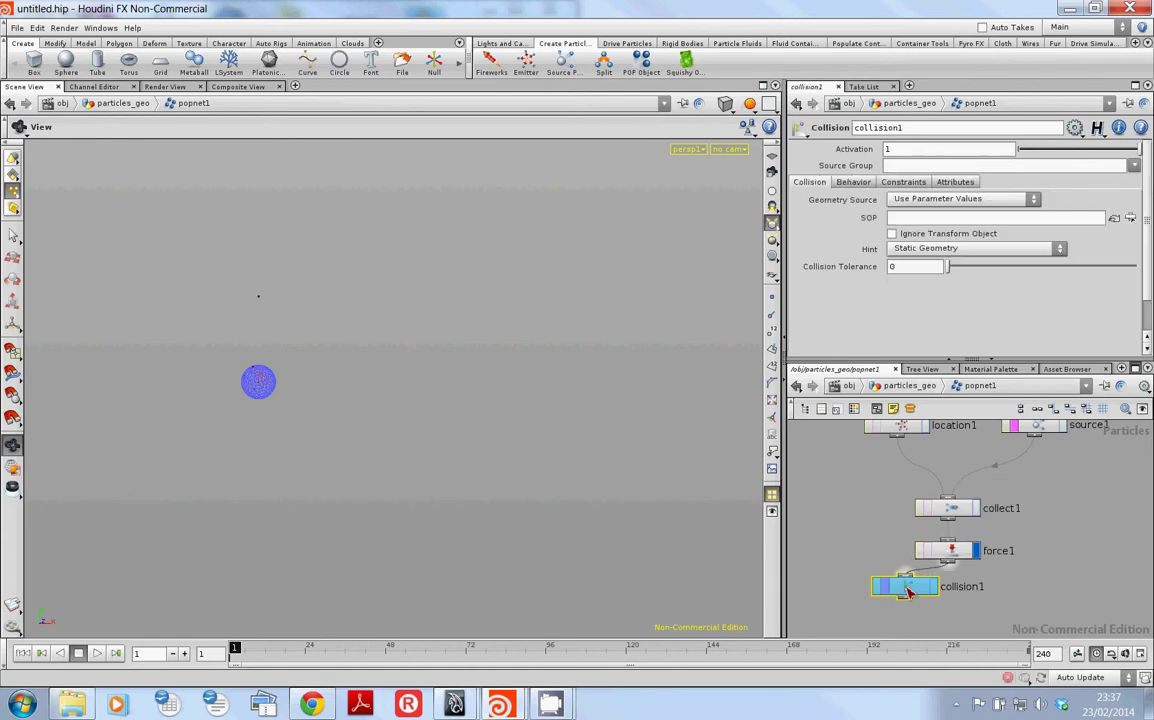
pyautogui.moveTo(928, 602); pyautogui.dragTo(971, 617)
pyautogui.click(976, 603)
pyautogui.press('Up')
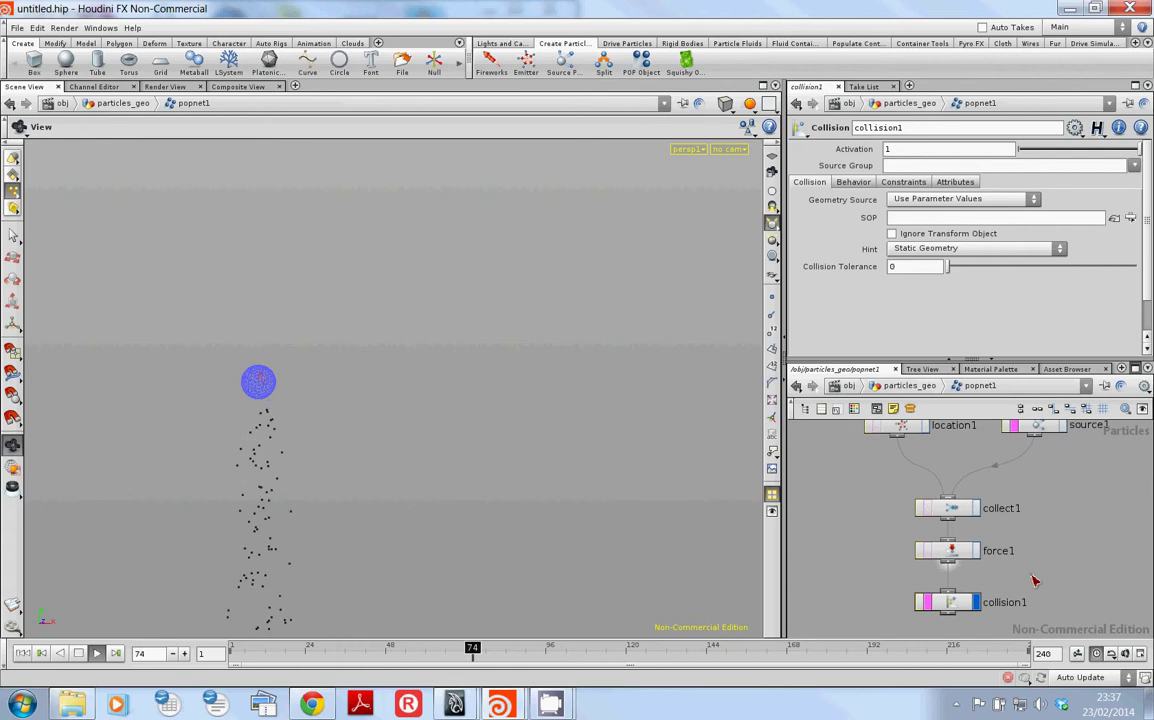
pyautogui.hotkey('ctrl', 'Up')
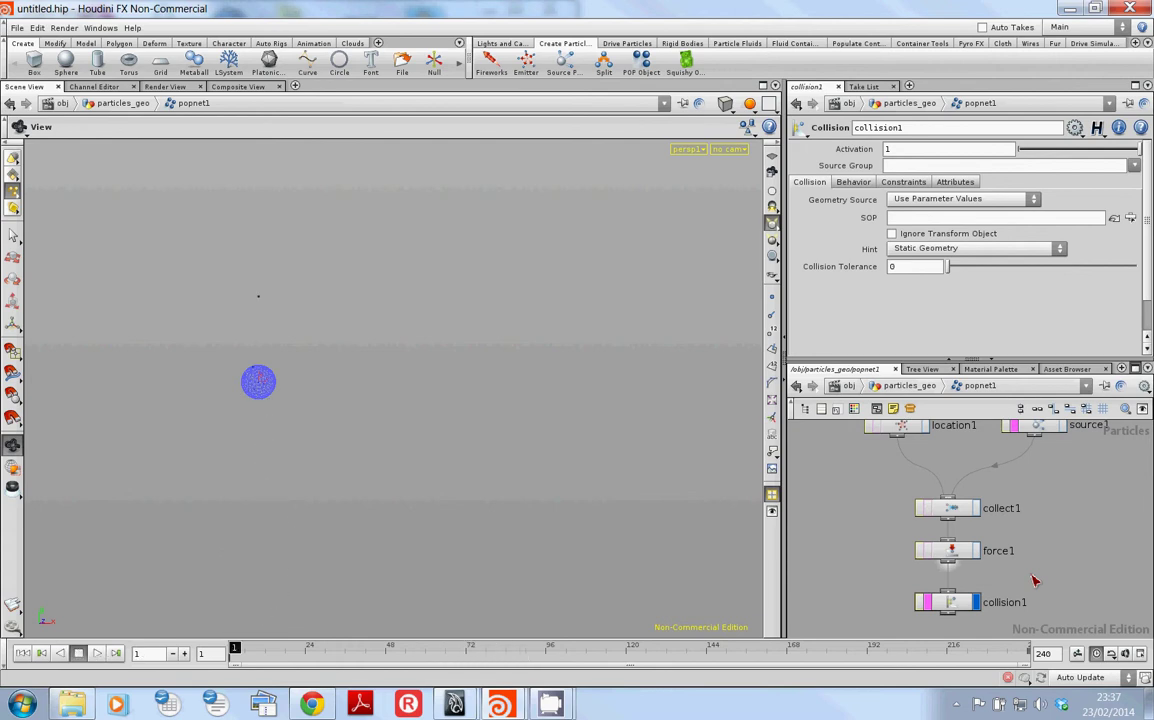
pyautogui.click(957, 610)
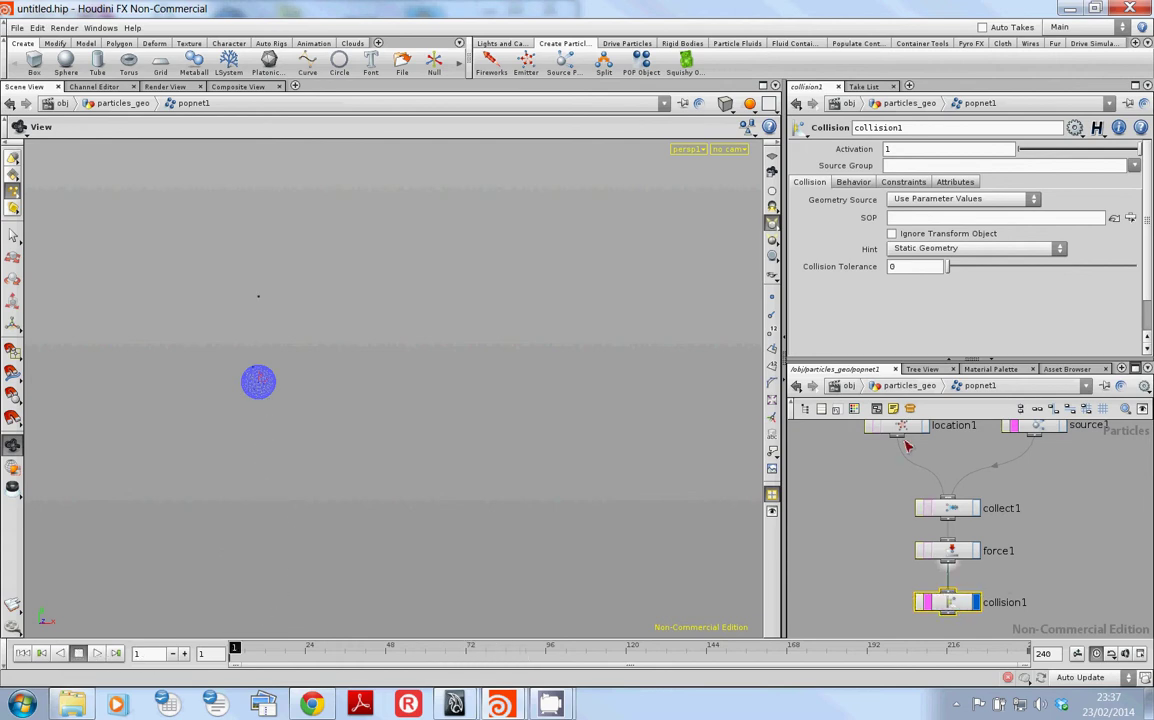
# At particles_geo level, create a templated grid1 node beside sphere1.
pyautogui.click(918, 386)
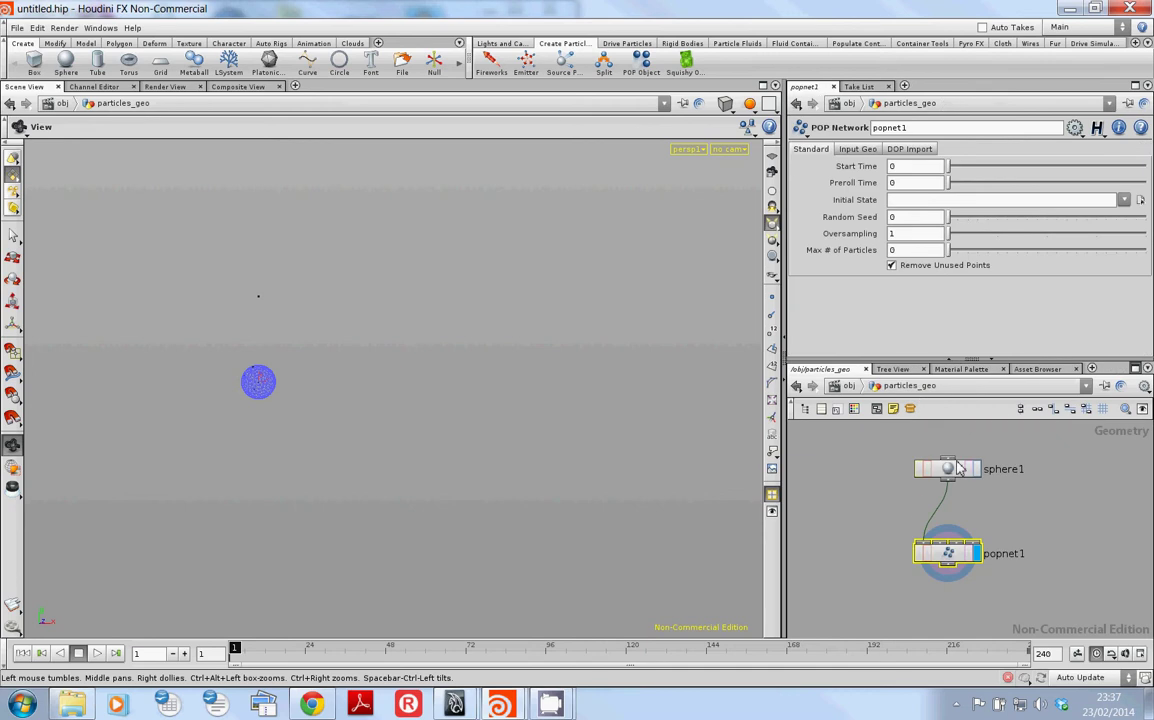
pyautogui.moveTo(935, 465); pyautogui.dragTo(938, 466)
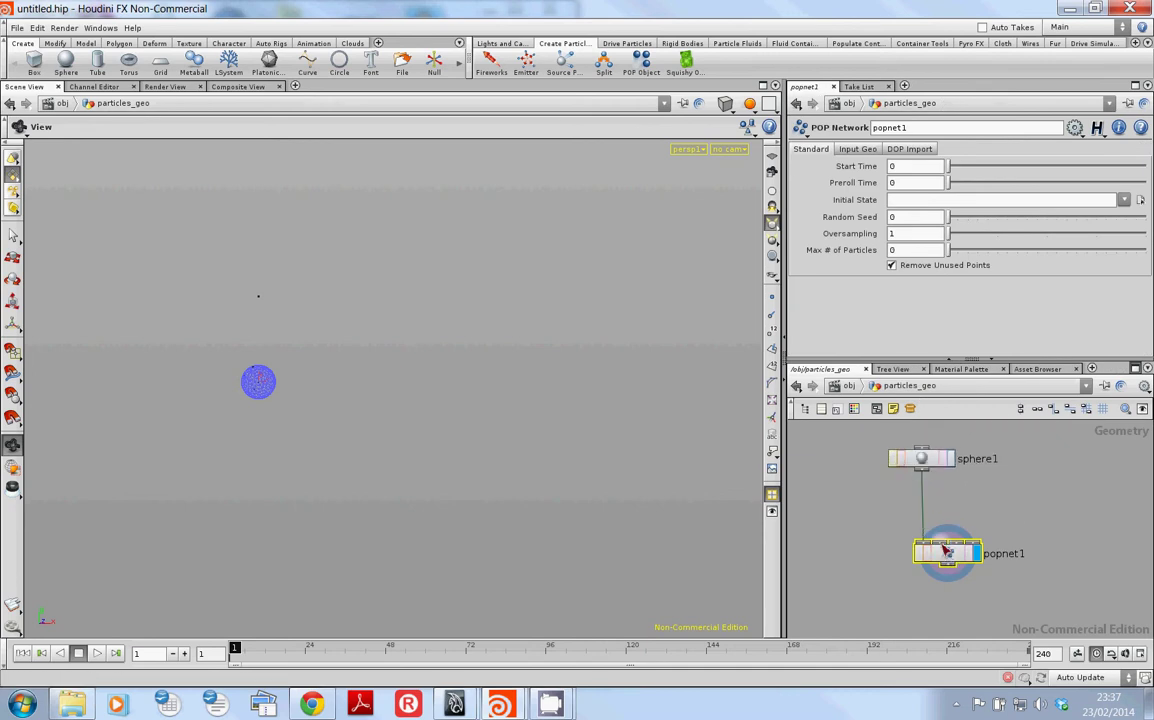
pyautogui.press('Tab')
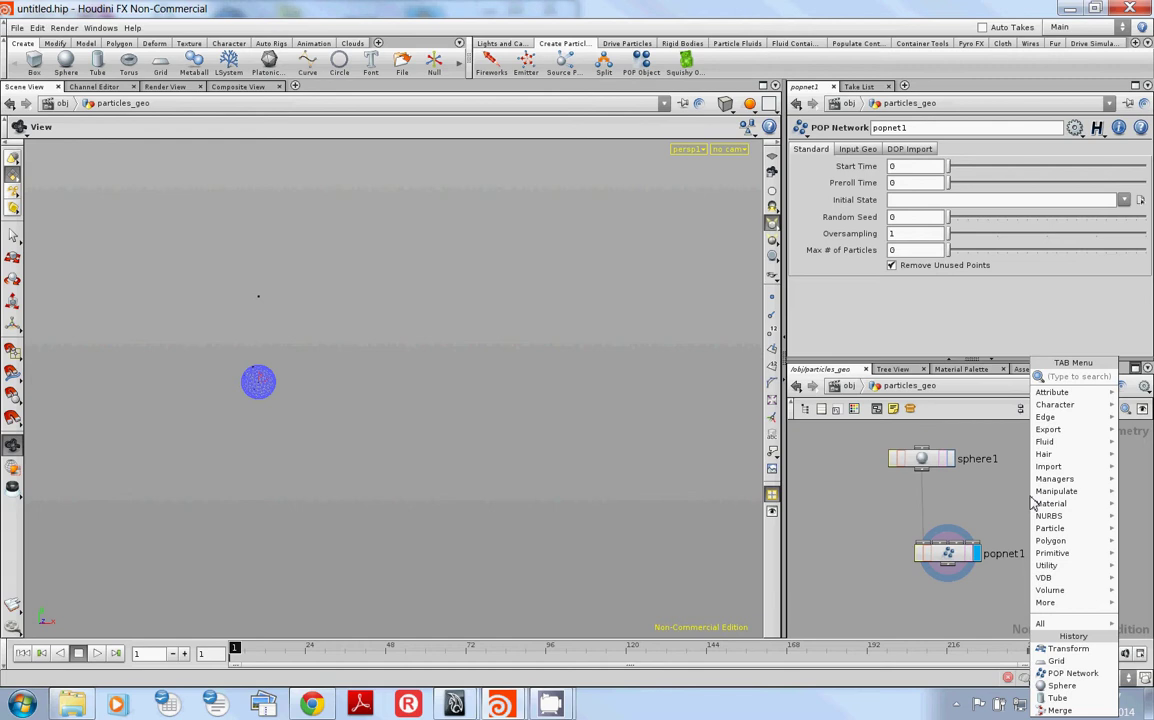
pyautogui.write('grid')
pyautogui.press('Return')
pyautogui.click(1031, 499)
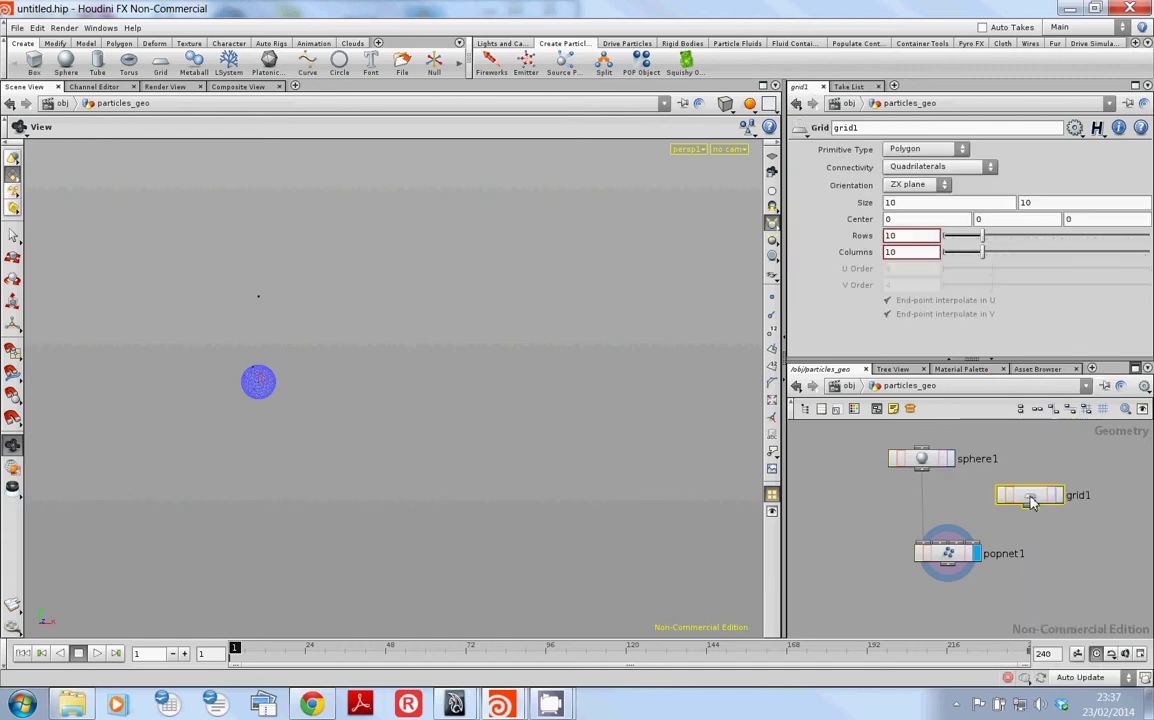
pyautogui.moveTo(1031, 499); pyautogui.dragTo(947, 545)
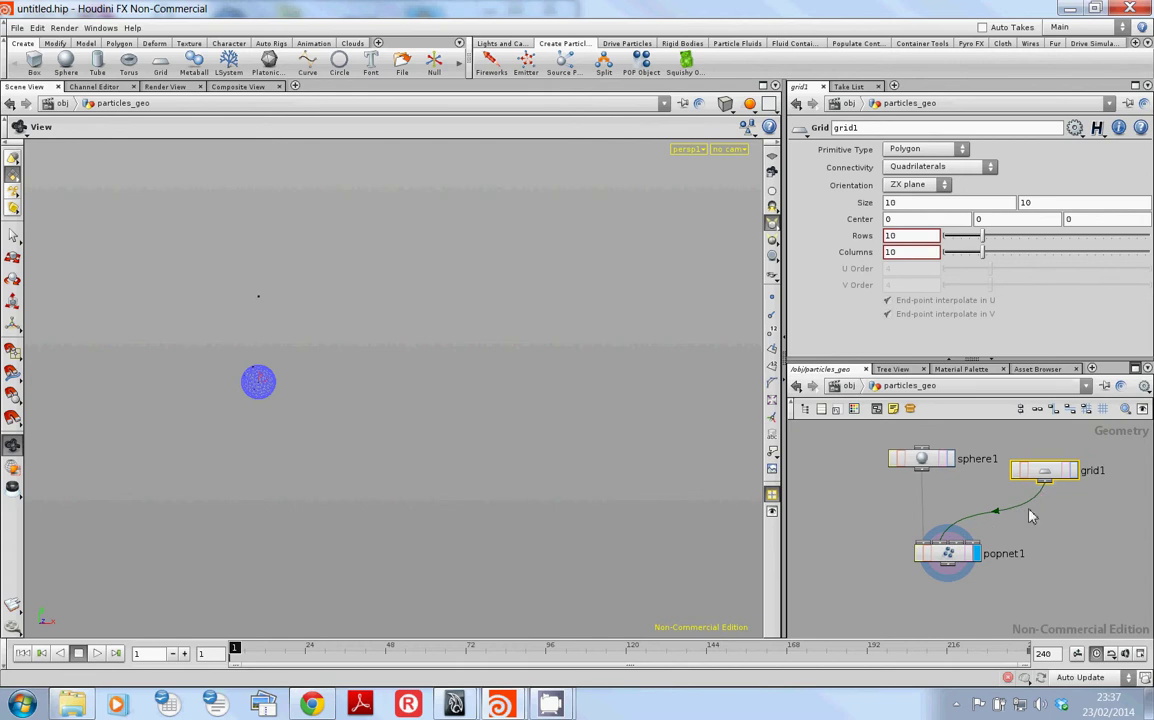
pyautogui.click(1067, 475)
# Add xform1 after grid1, lowering the grid to Translate Y -3, and template it.
pyautogui.press('Tab')
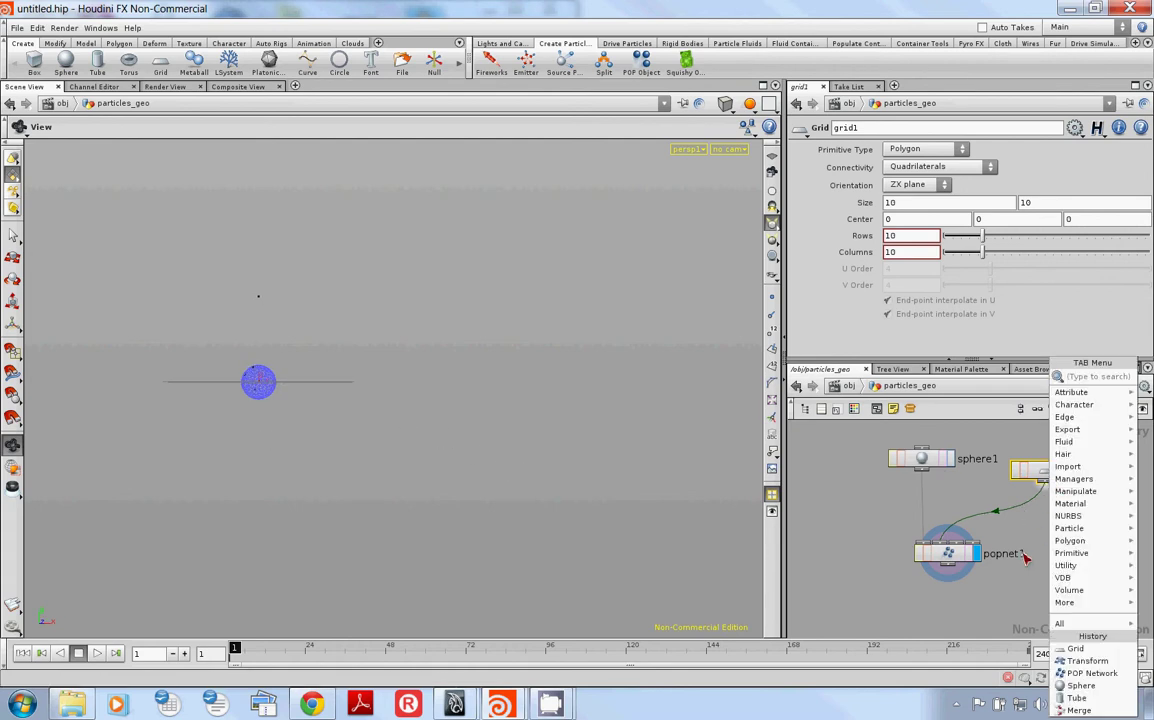
pyautogui.write('tra')
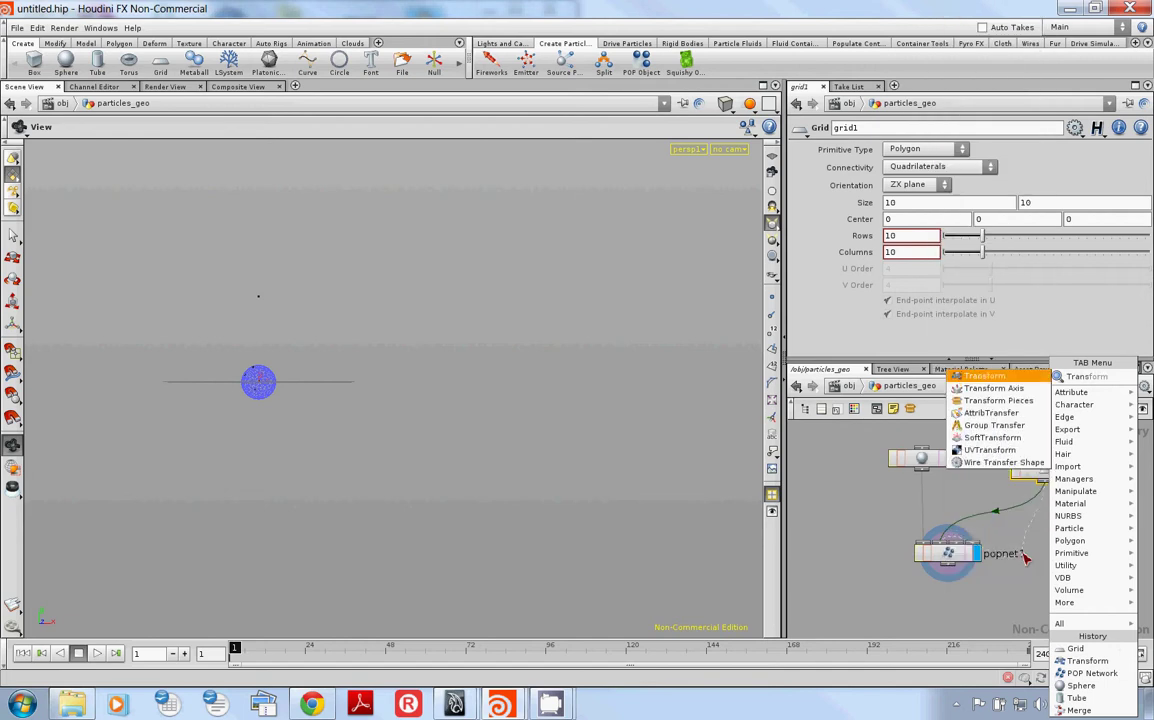
pyautogui.press('Down')
pyautogui.press('Down')
pyautogui.press('Return')
pyautogui.click(1020, 553)
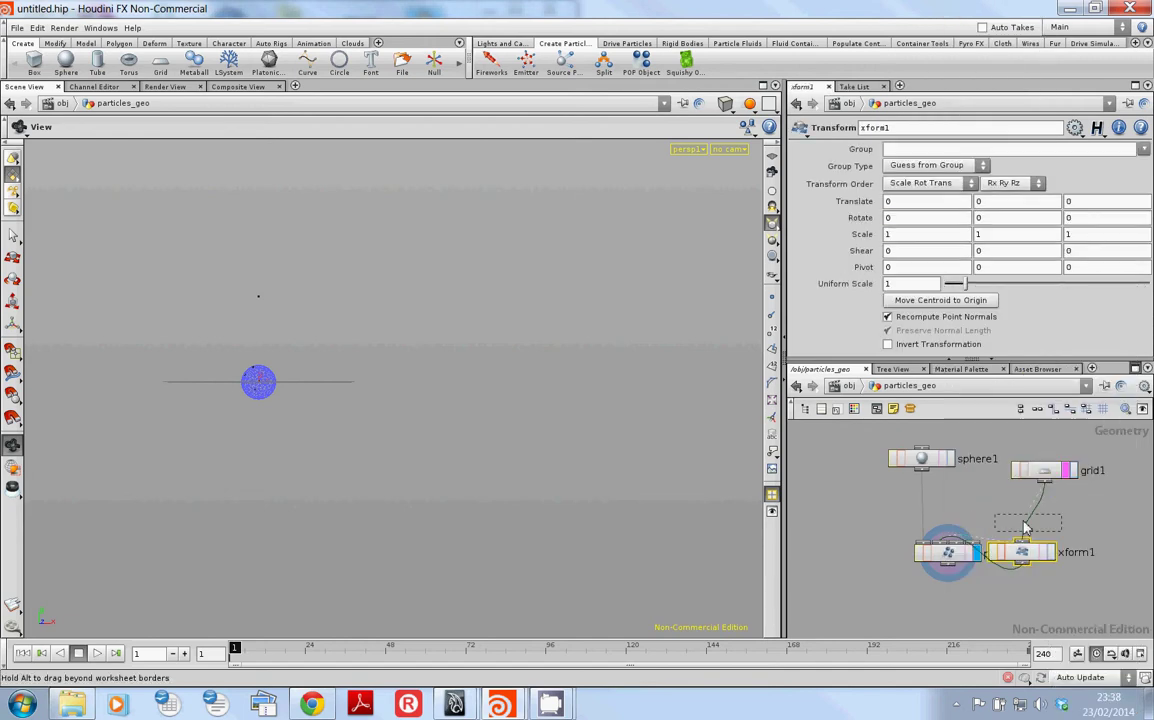
pyautogui.moveTo(1020, 560); pyautogui.dragTo(1028, 516)
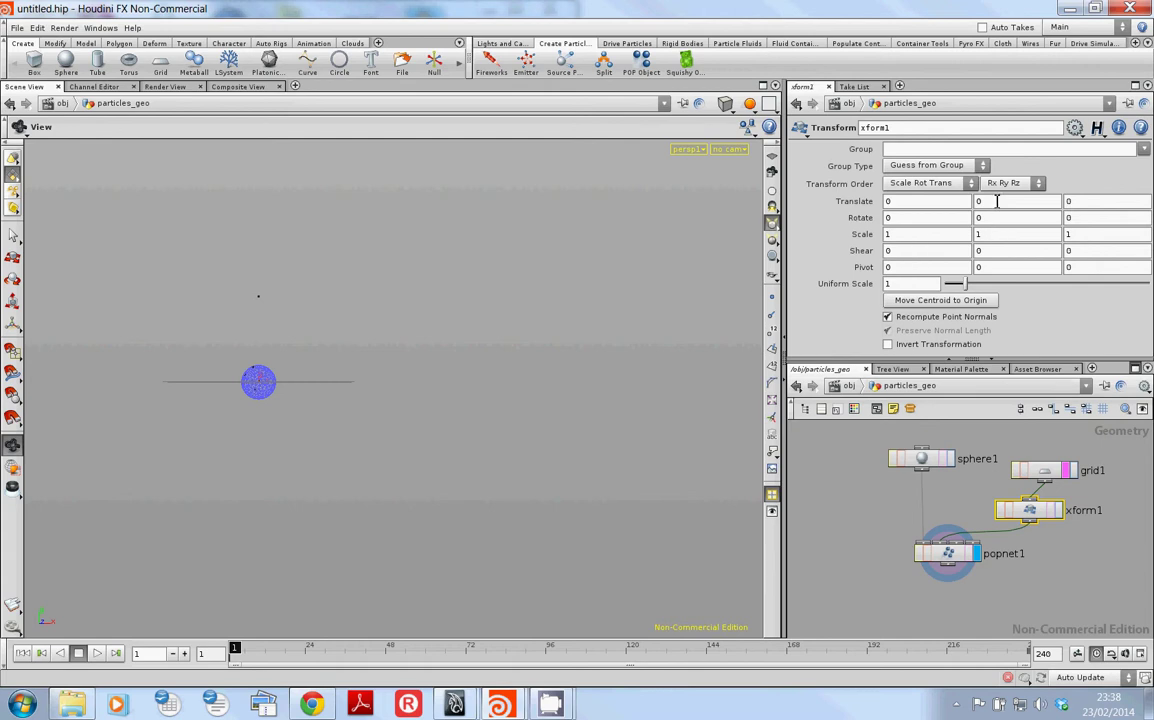
pyautogui.moveTo(997, 201); pyautogui.dragTo(872, 168, button='middle')
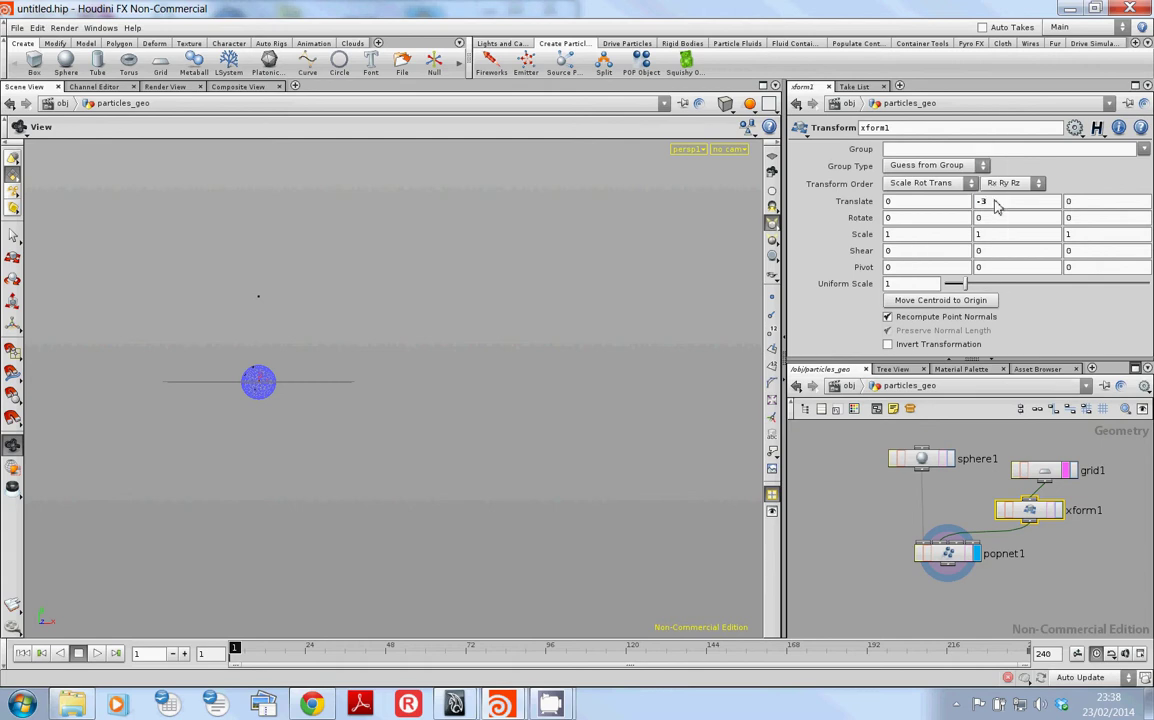
pyautogui.click(1052, 512)
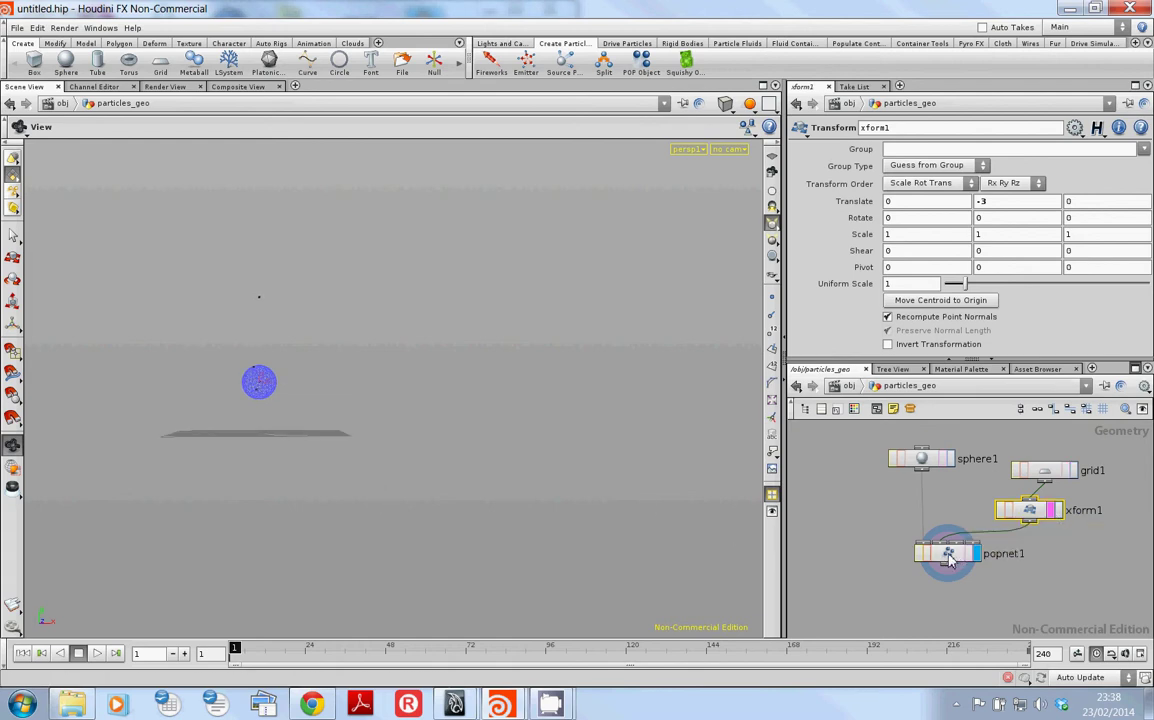
# Inside popnet1, play the simulation, rewind to frame 1, and select collision1.
pyautogui.doubleClick(950, 558)
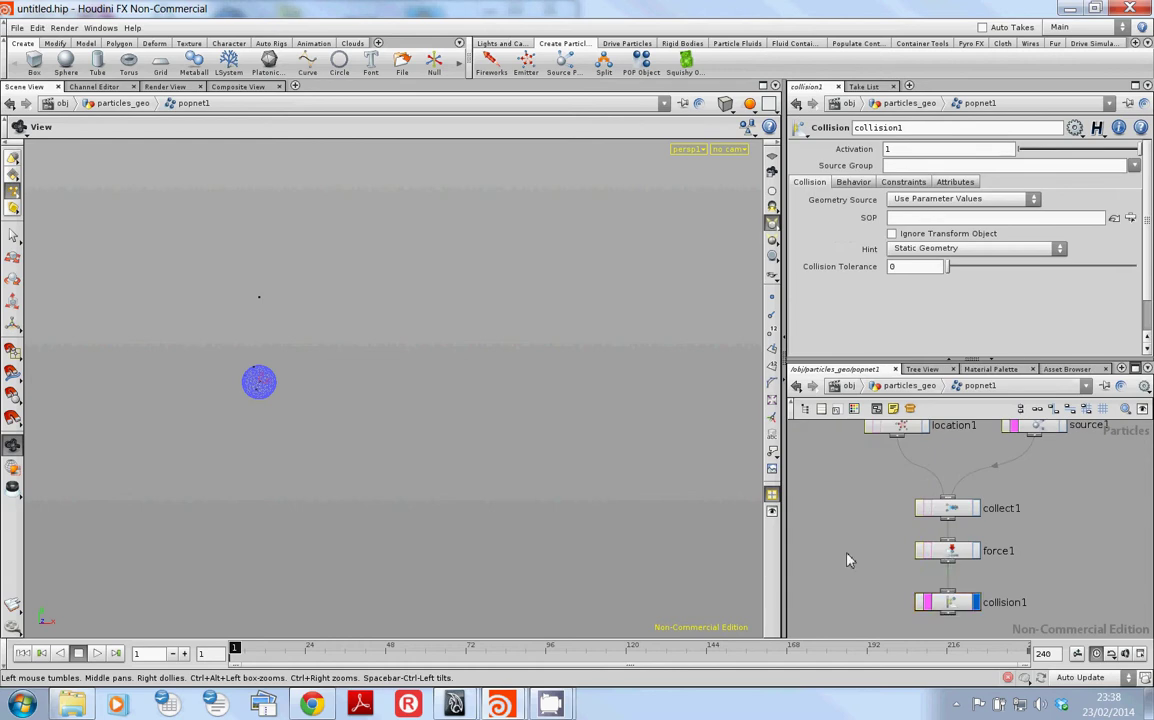
pyautogui.press('Up')
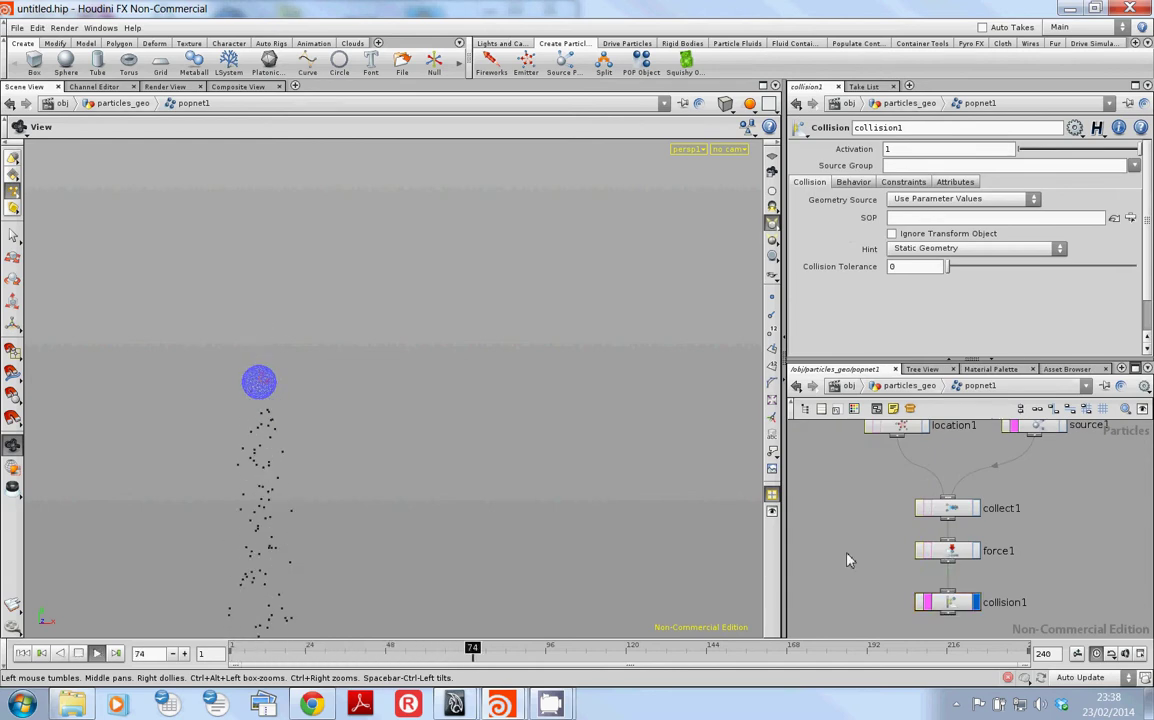
pyautogui.hotkey('ctrl', 'Up')
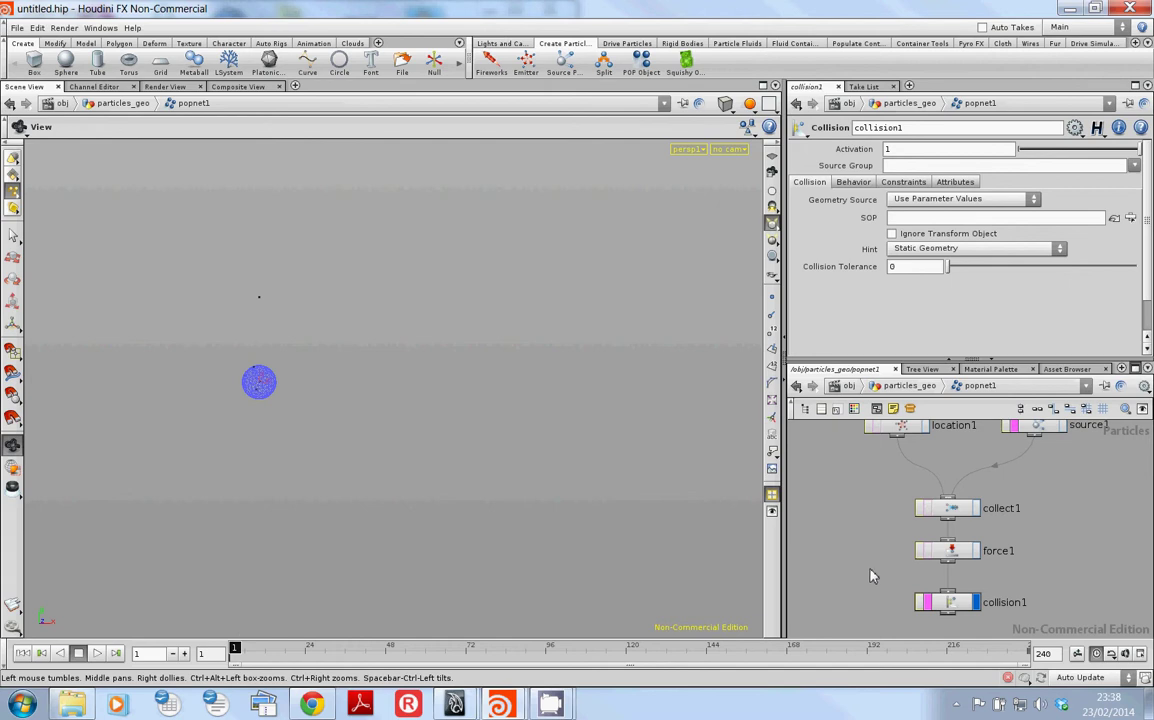
pyautogui.click(947, 604)
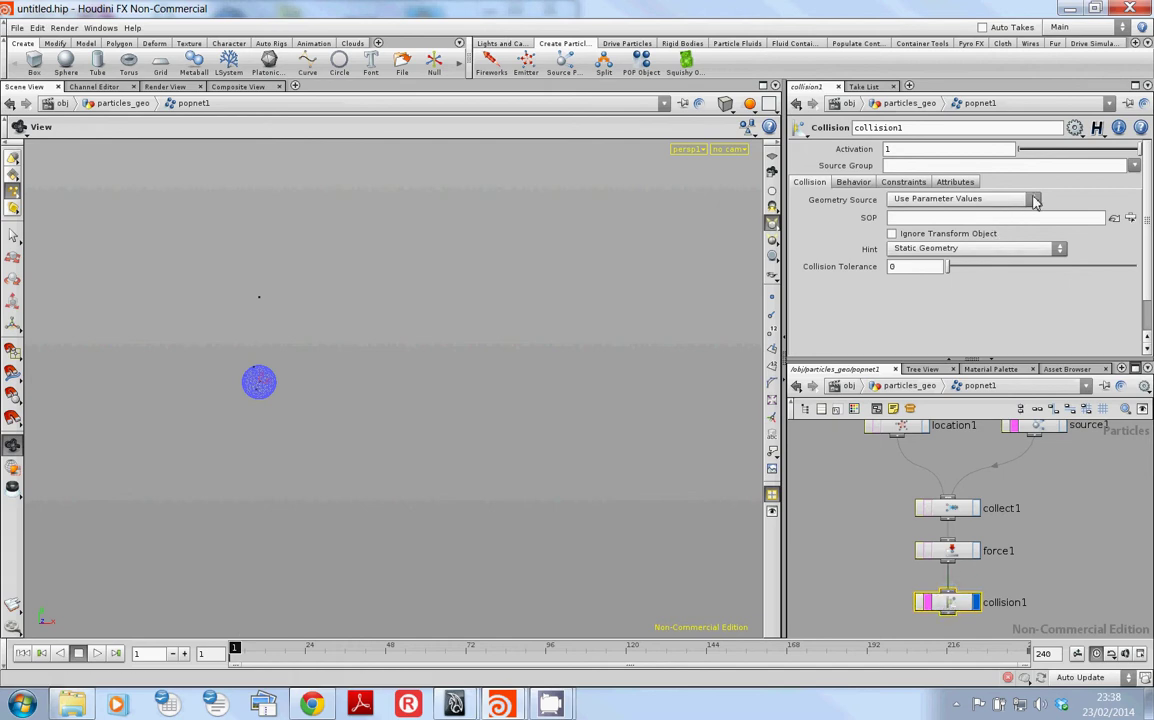
pyautogui.scroll(1, 1048, 475)
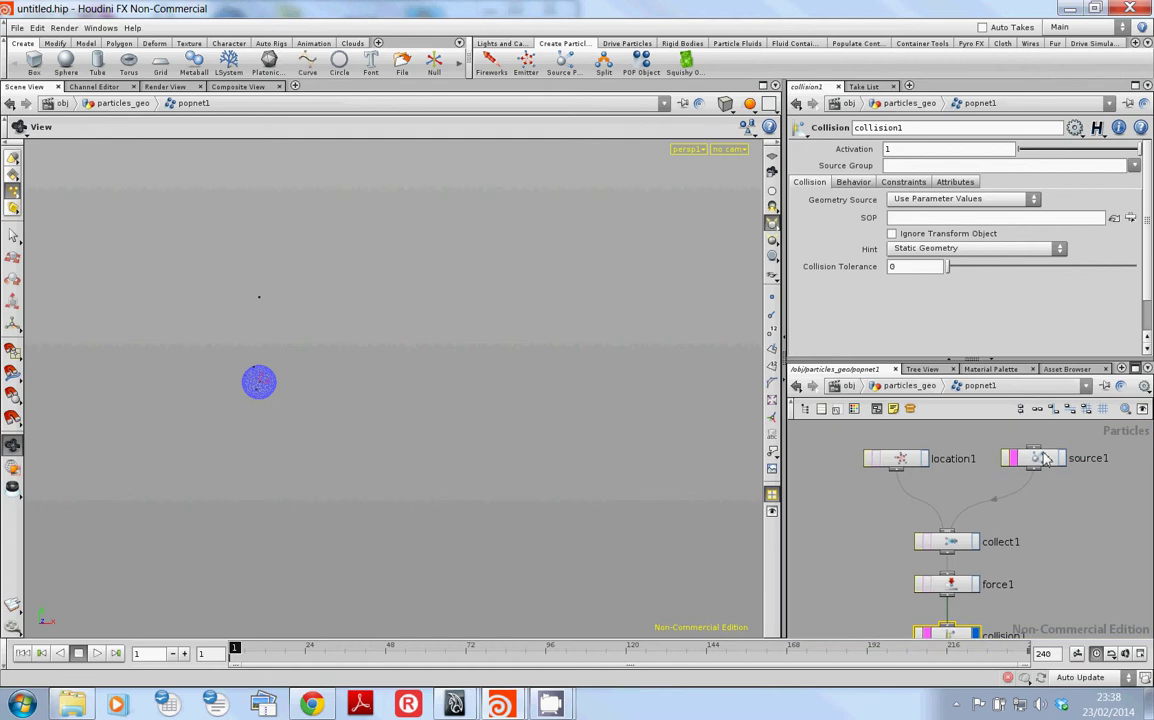
# Review source1's emission geometry source, then wire xform1 into popnet1 at particles_geo level.
pyautogui.click(1035, 458)
pyautogui.scroll(-1, 818, 148)
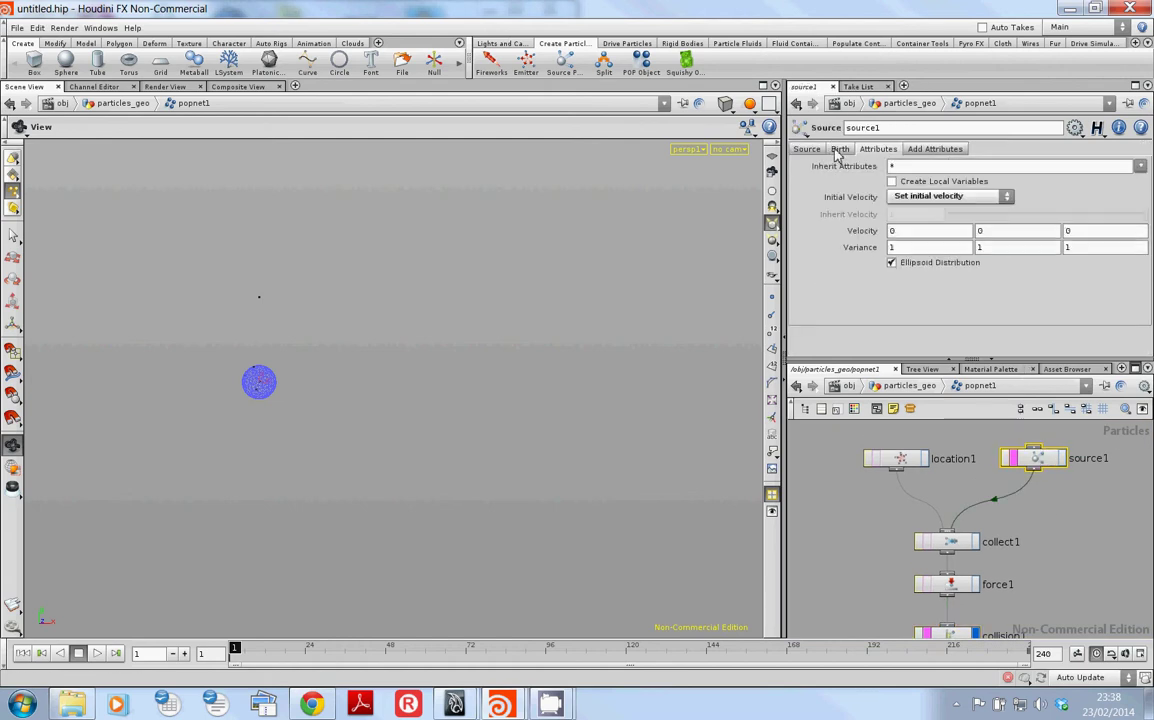
pyautogui.click(812, 150)
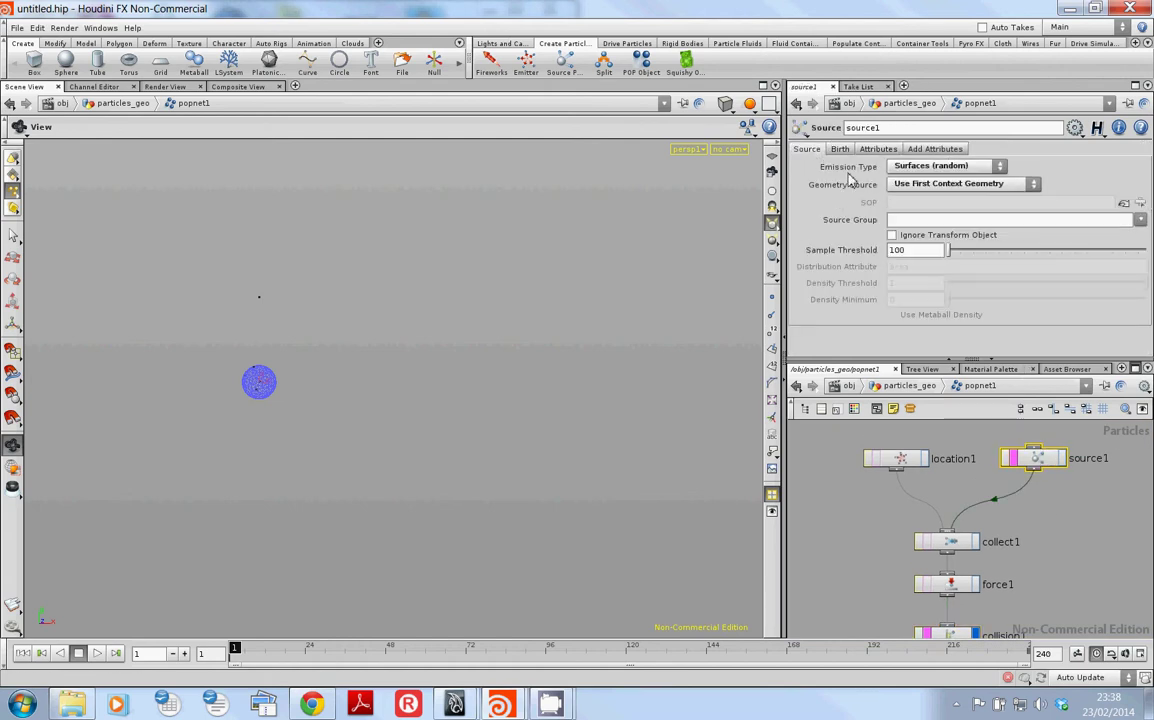
pyautogui.click(1035, 186)
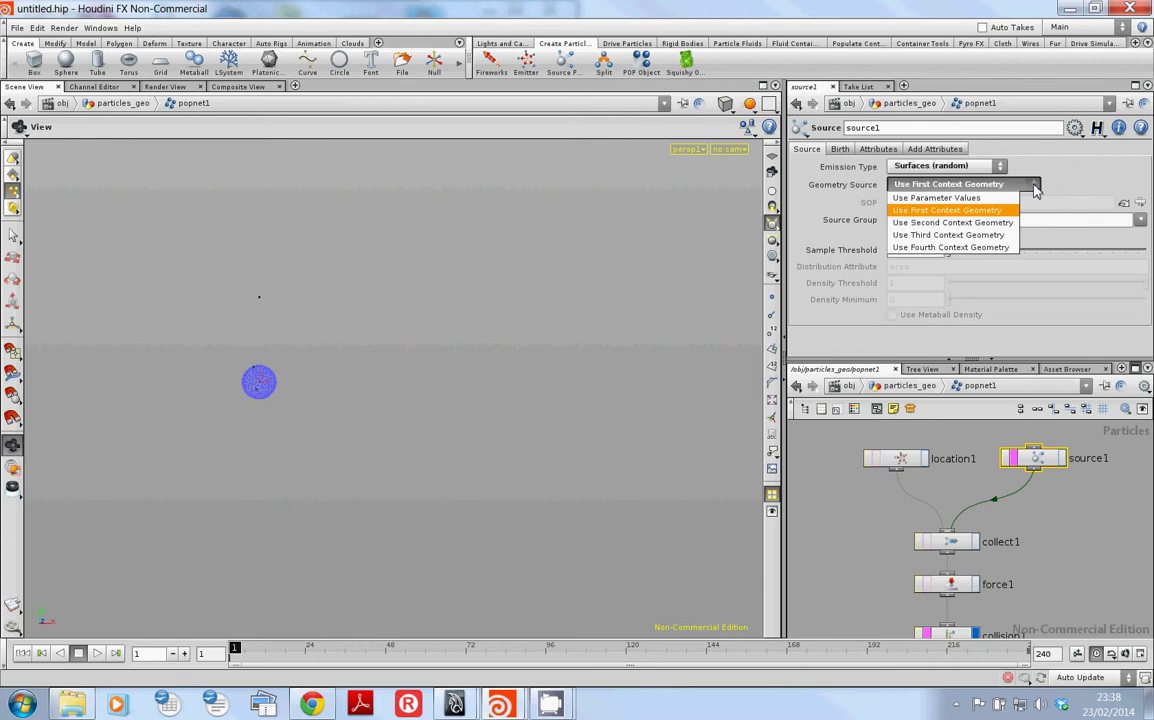
pyautogui.click(1046, 545)
pyautogui.moveTo(1046, 540); pyautogui.dragTo(1044, 488, button='middle')
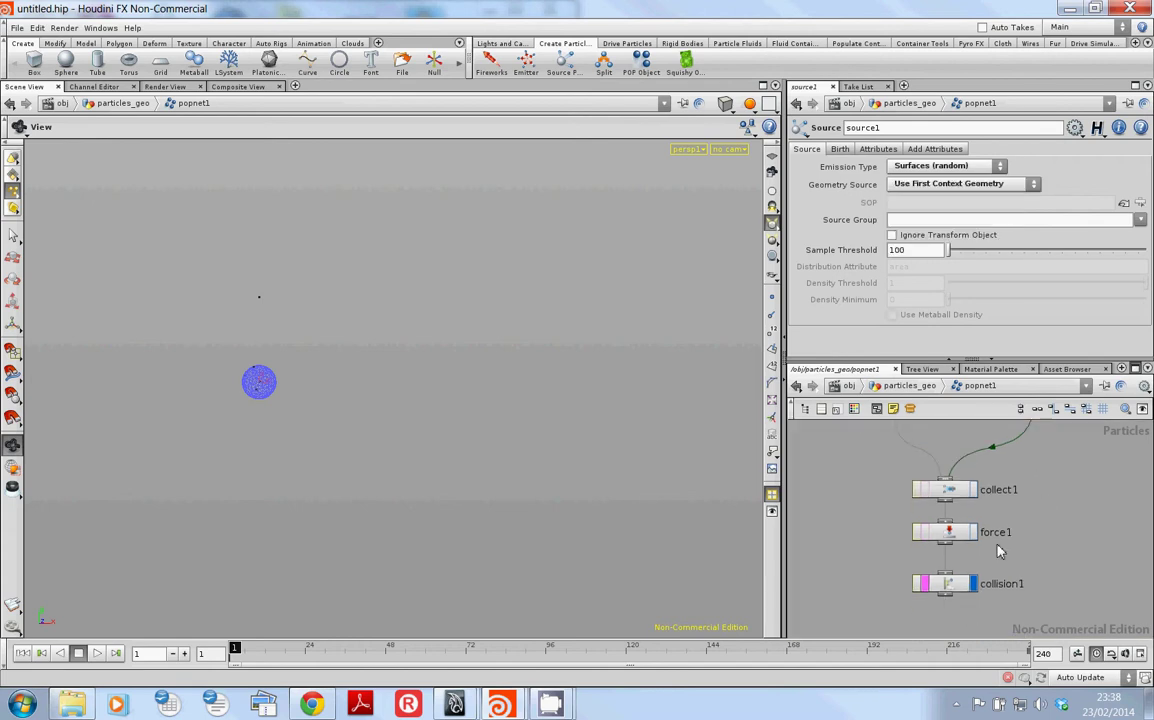
pyautogui.click(918, 388)
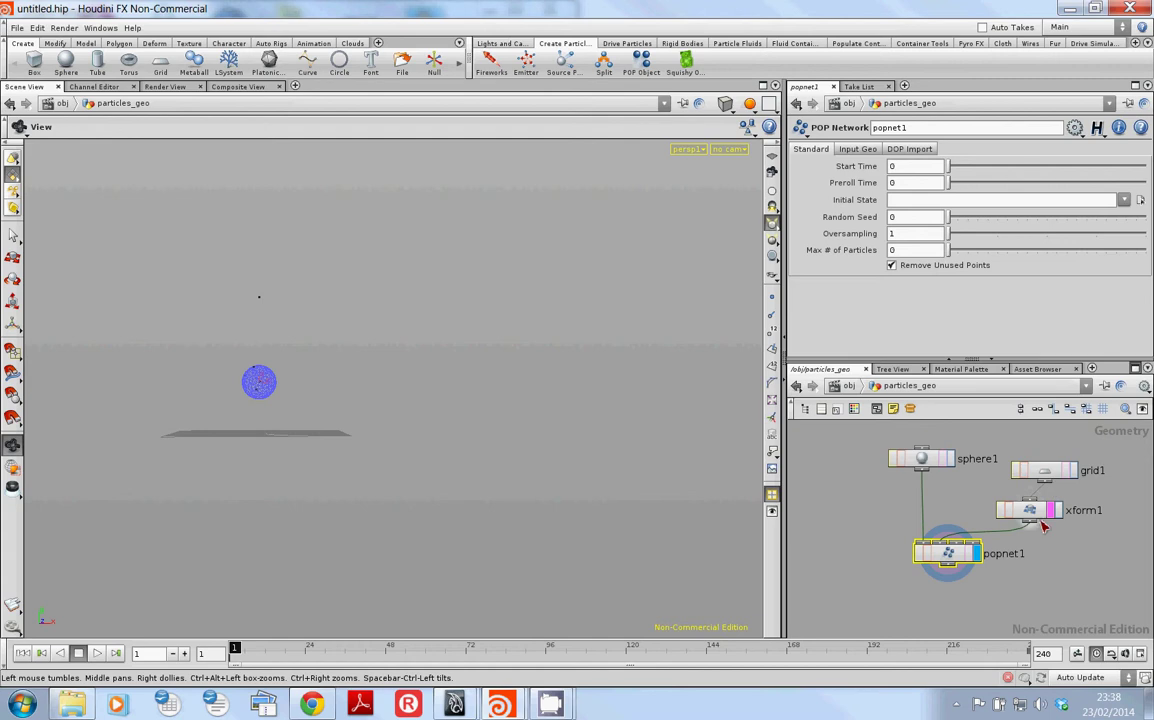
pyautogui.moveTo(1036, 528); pyautogui.dragTo(1032, 520)
# Set collision1's Geometry Source to Use Second Context Geometry.
pyautogui.doubleClick(948, 558)
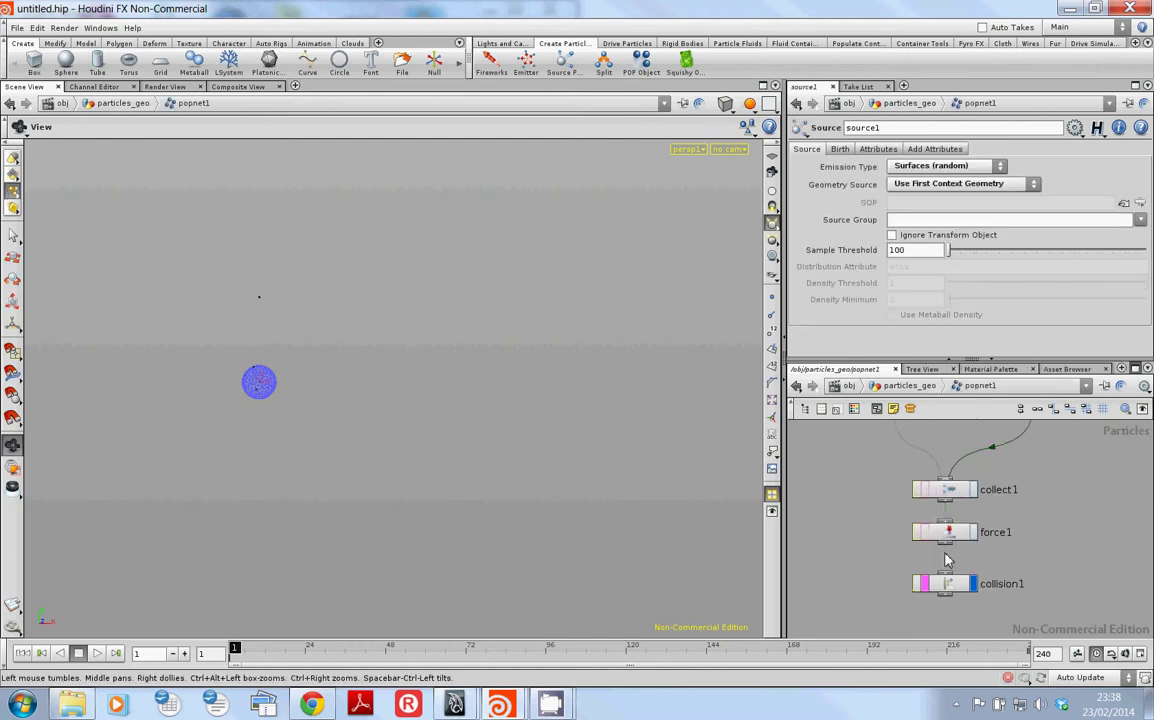
pyautogui.click(950, 588)
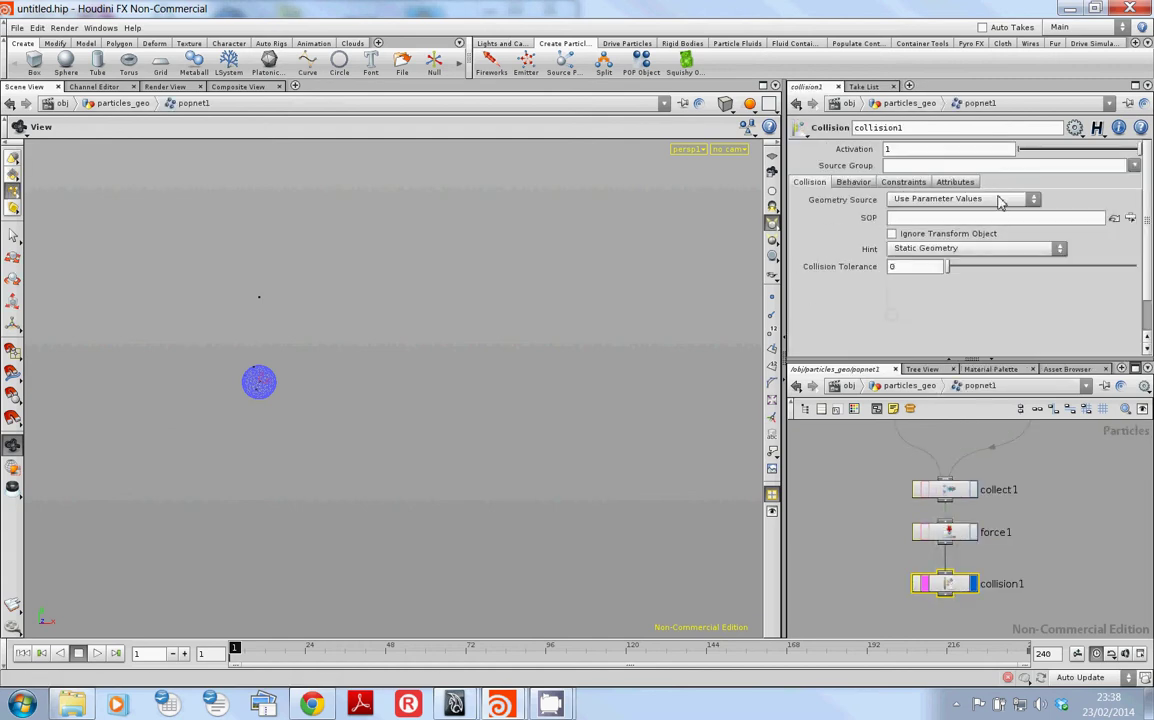
pyautogui.click(856, 183)
pyautogui.click(810, 182)
pyautogui.click(1000, 200)
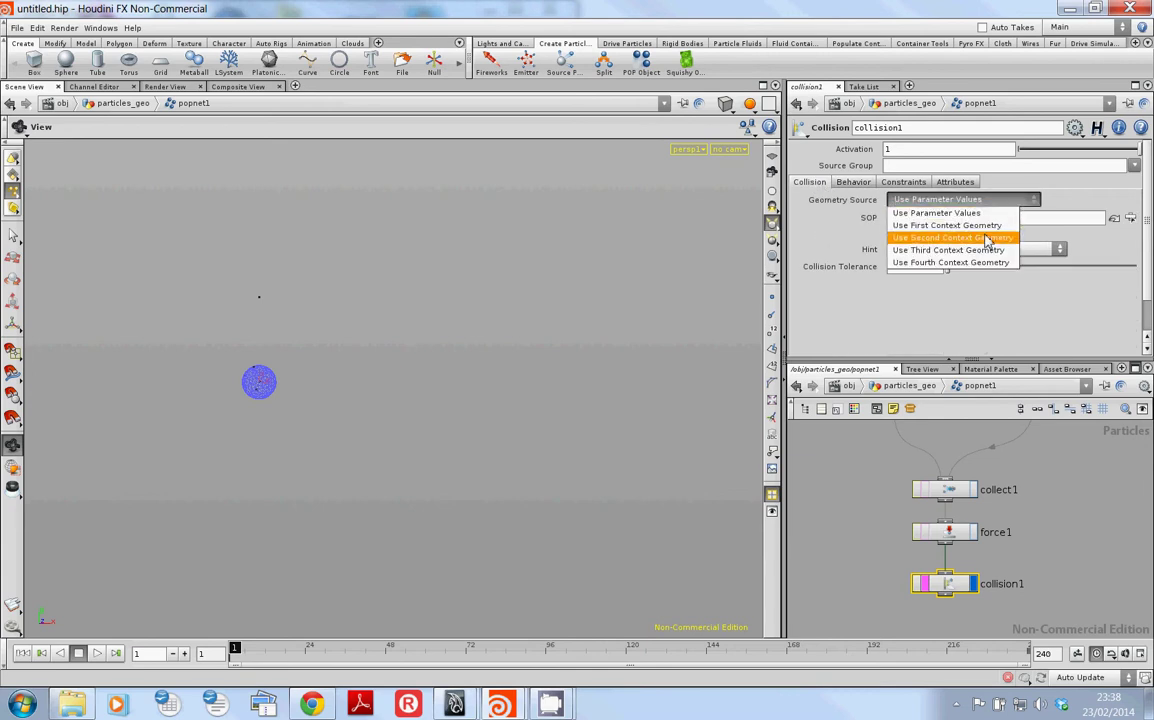
pyautogui.click(975, 238)
# Tumble the viewport to see the grid and play the simulation twice from frame 1.
pyautogui.moveTo(294, 430); pyautogui.dragTo(379, 443, button='middle')
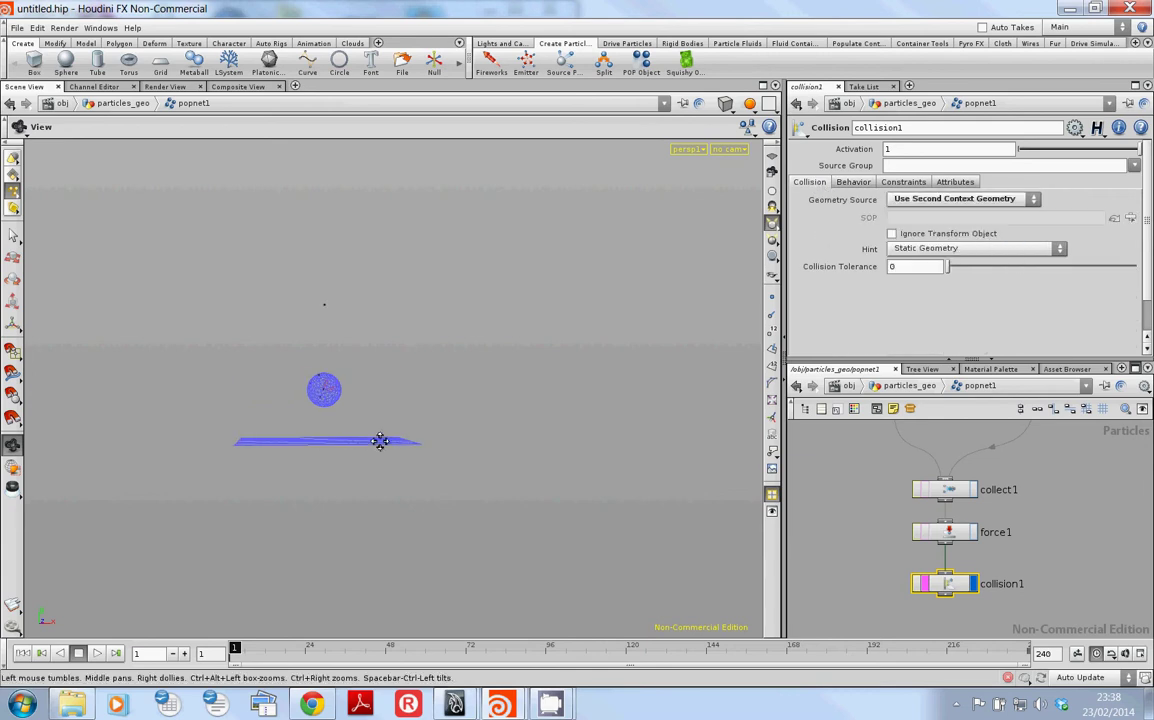
pyautogui.moveTo(334, 485); pyautogui.dragTo(299, 479)
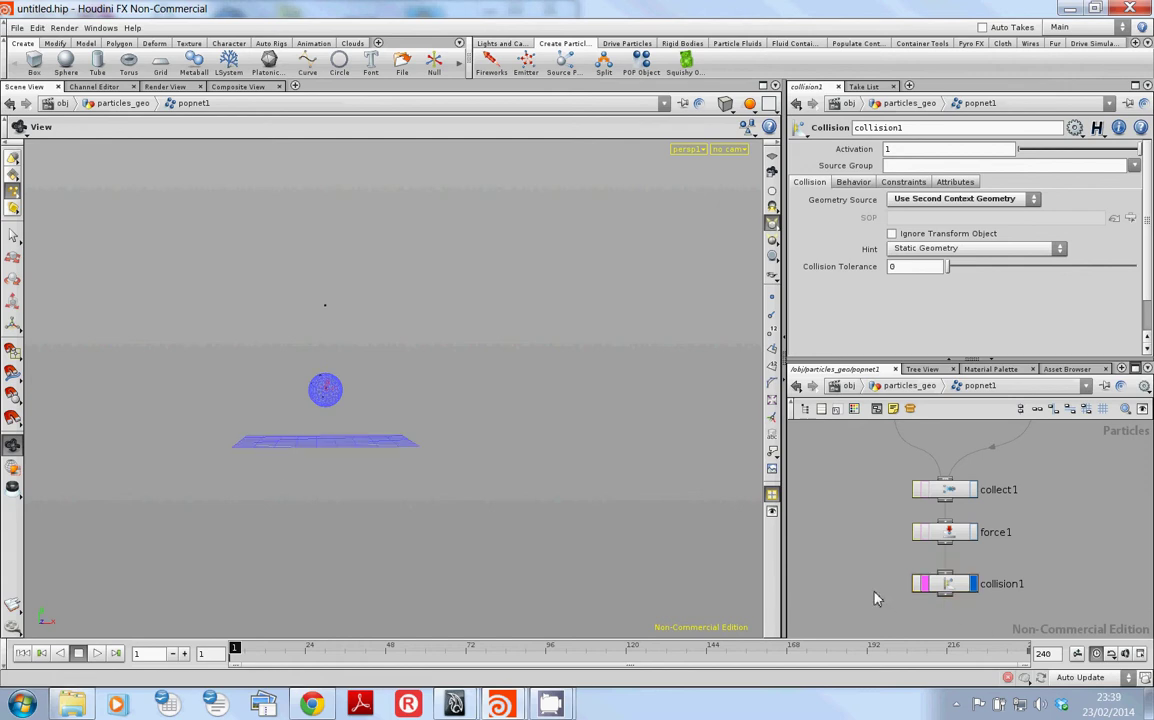
pyautogui.press('Up')
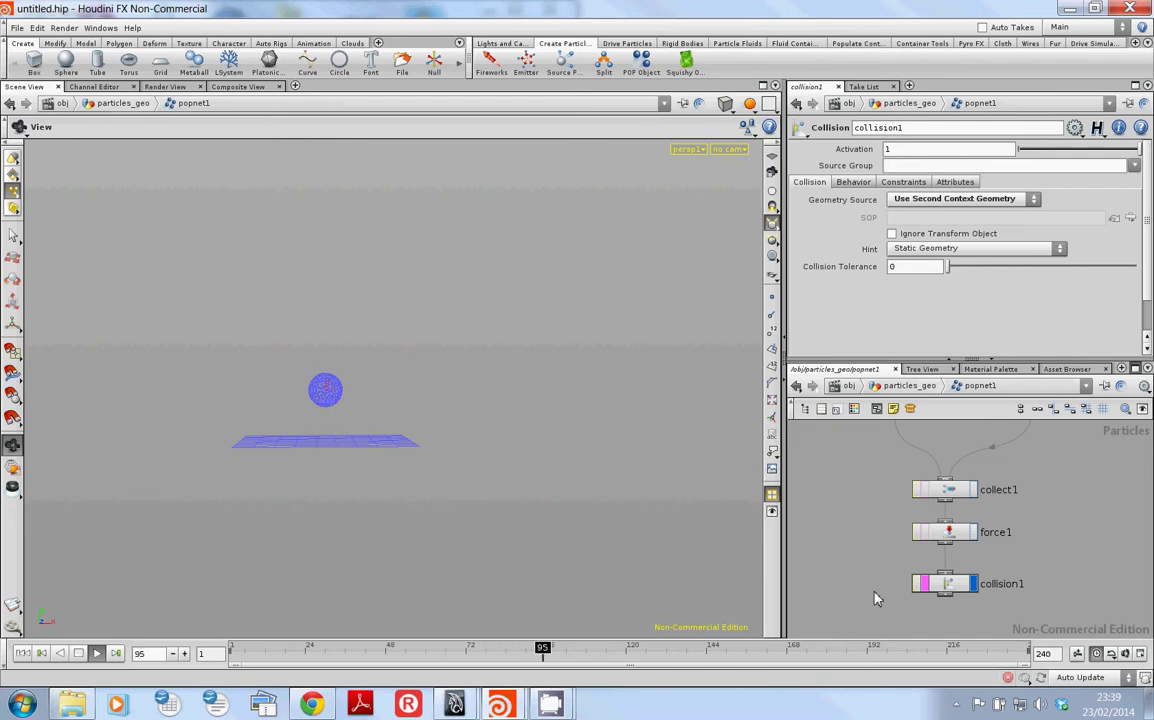
pyautogui.hotkey('ctrl', 'Up')
pyautogui.press('Up')
pyautogui.hotkey('ctrl', 'Up')
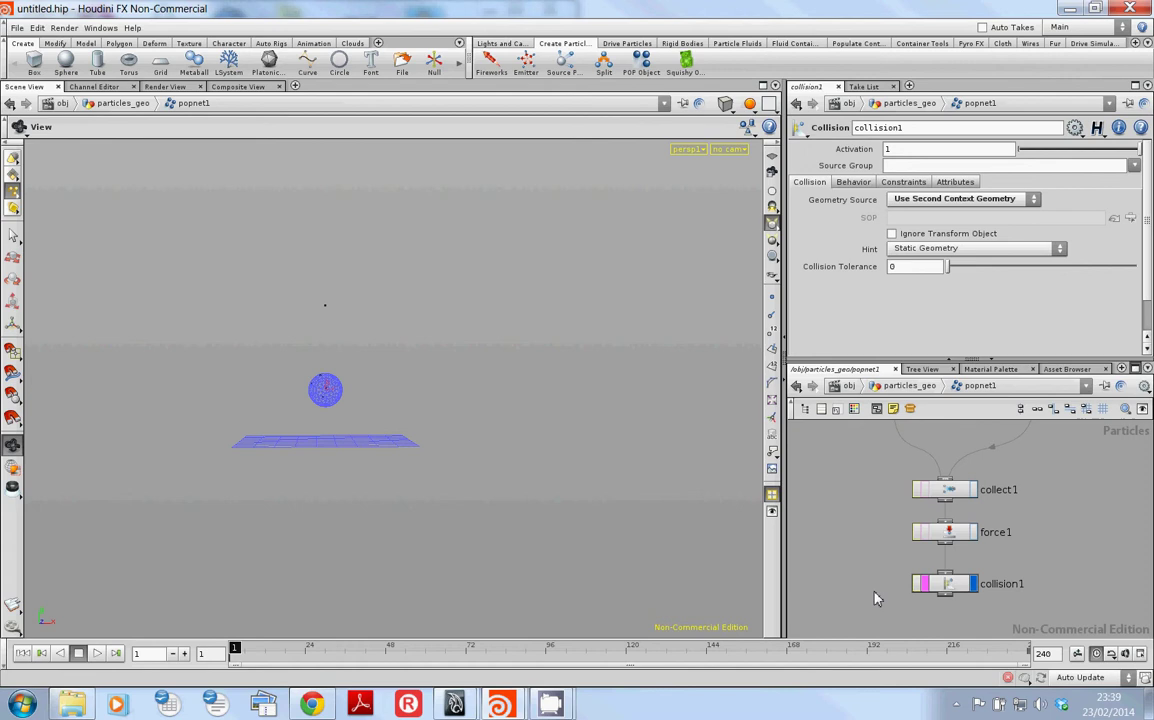
# Set collision1's behavior to Bounce on Collision and play to watch the bounce.
pyautogui.click(862, 185)
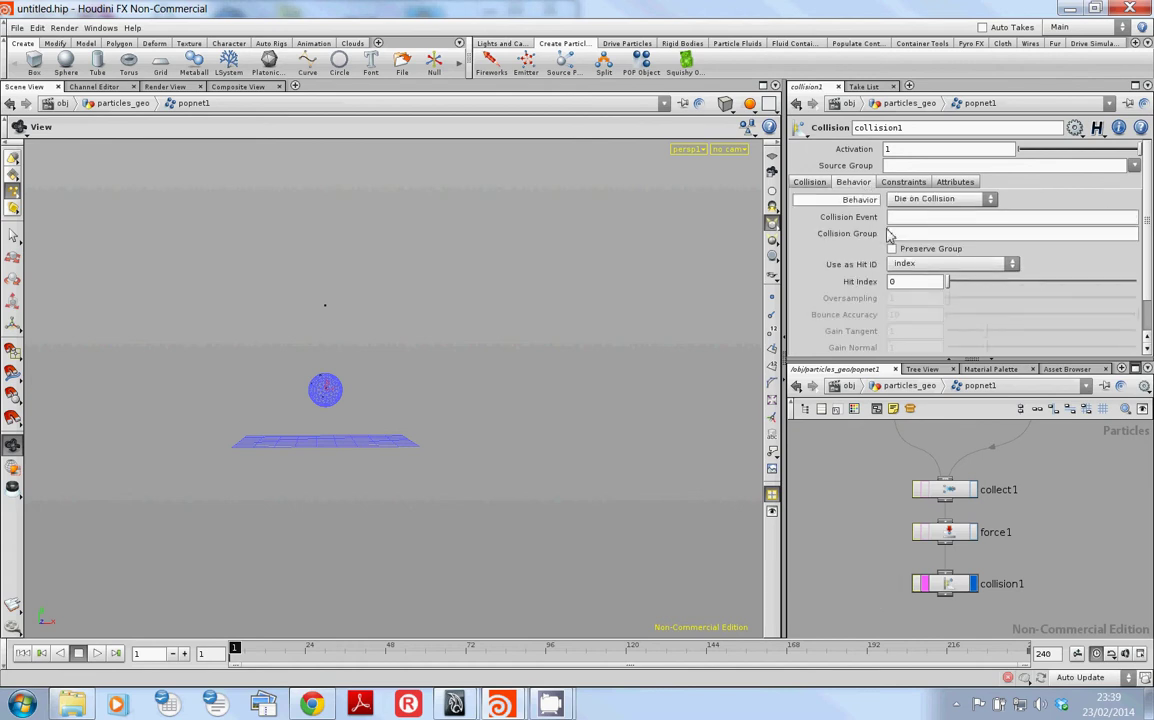
pyautogui.click(990, 203)
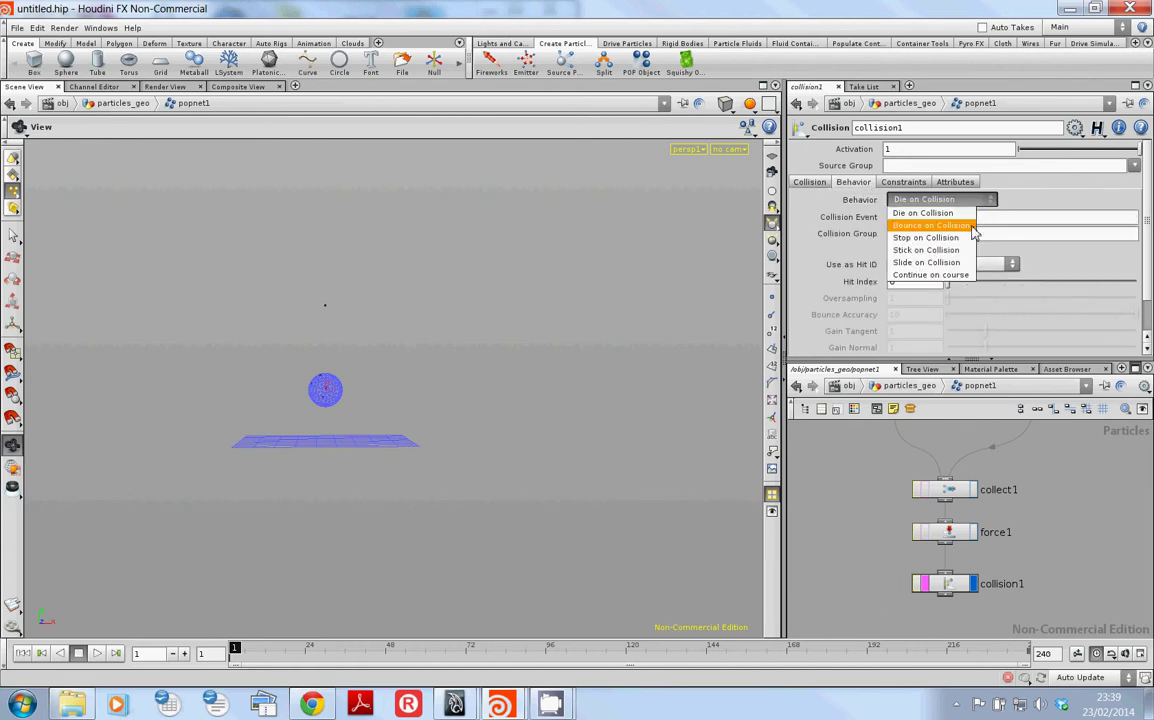
pyautogui.click(975, 233)
pyautogui.press('Up')
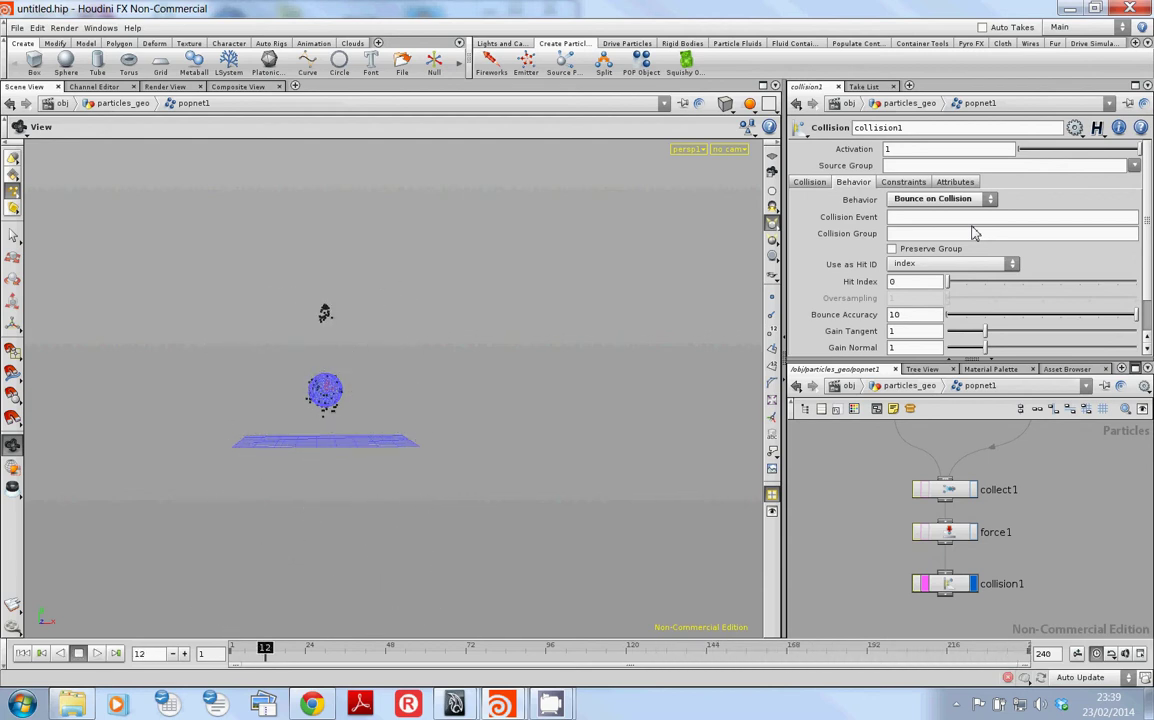
# Tune Gain Tangent to 0.44 and Gain Normal to 0.62, replaying the bounce.
pyautogui.click(965, 333)
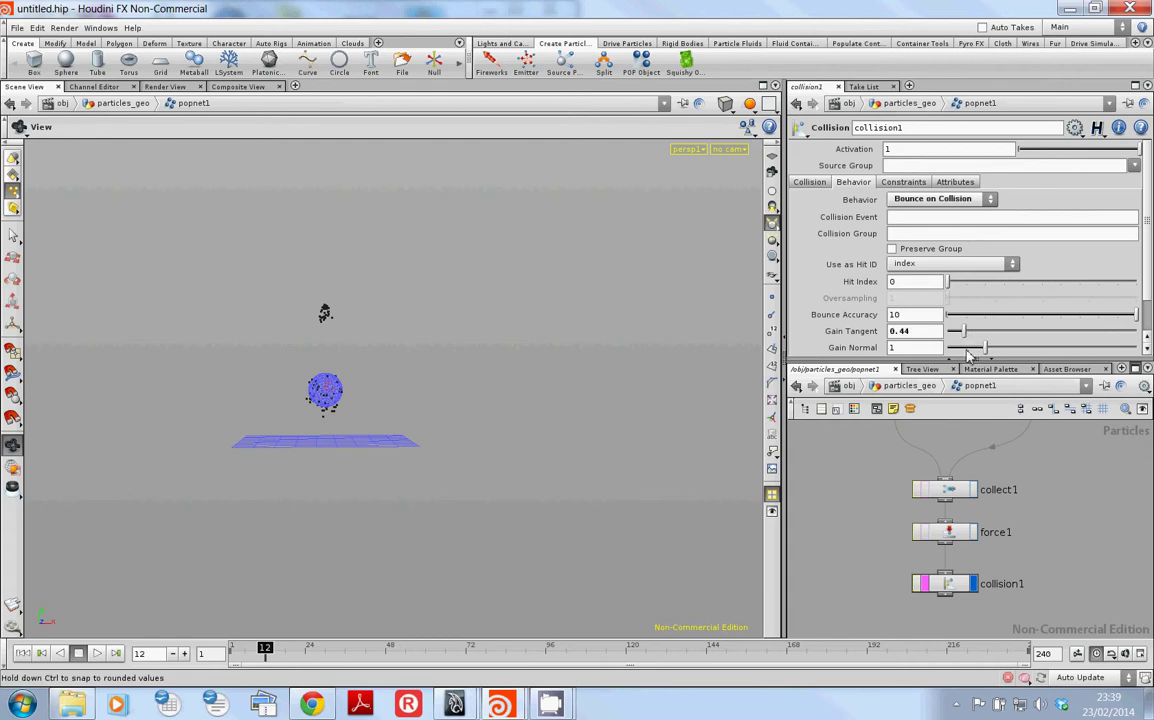
pyautogui.moveTo(959, 347); pyautogui.dragTo(955, 347)
pyautogui.press('Up')
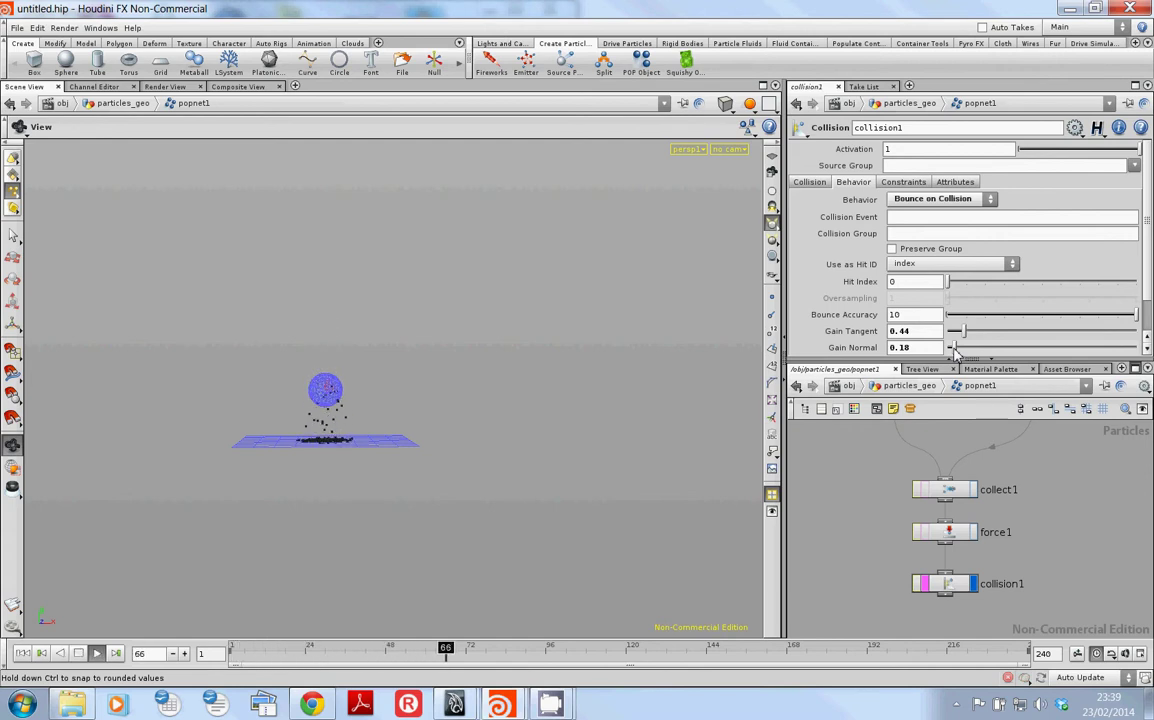
pyautogui.hotkey('ctrl', 'Up')
pyautogui.moveTo(958, 349)
pyautogui.mouseDown()
pyautogui.moveTo(986, 353)
pyautogui.moveTo(972, 352)
pyautogui.mouseUp()
pyautogui.press('Up')
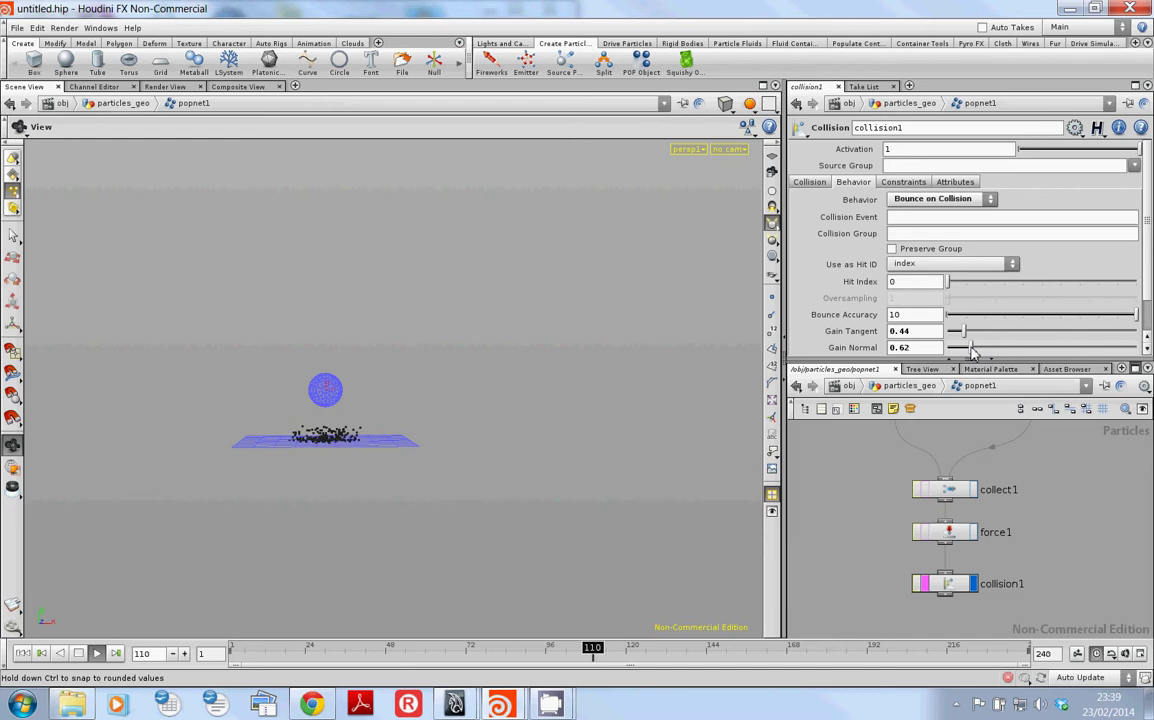
pyautogui.hotkey('ctrl', 'Up')
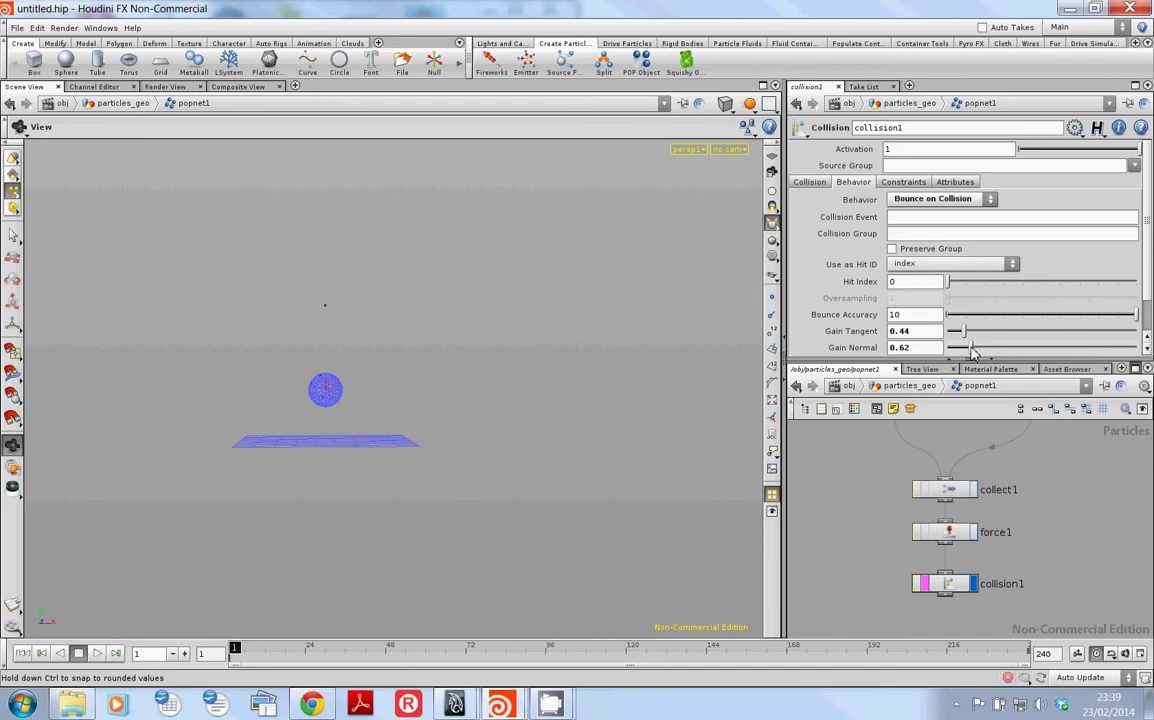
# Switch collision1 to Stop on Collision and play, framing the particles on the grid.
pyautogui.click(962, 199)
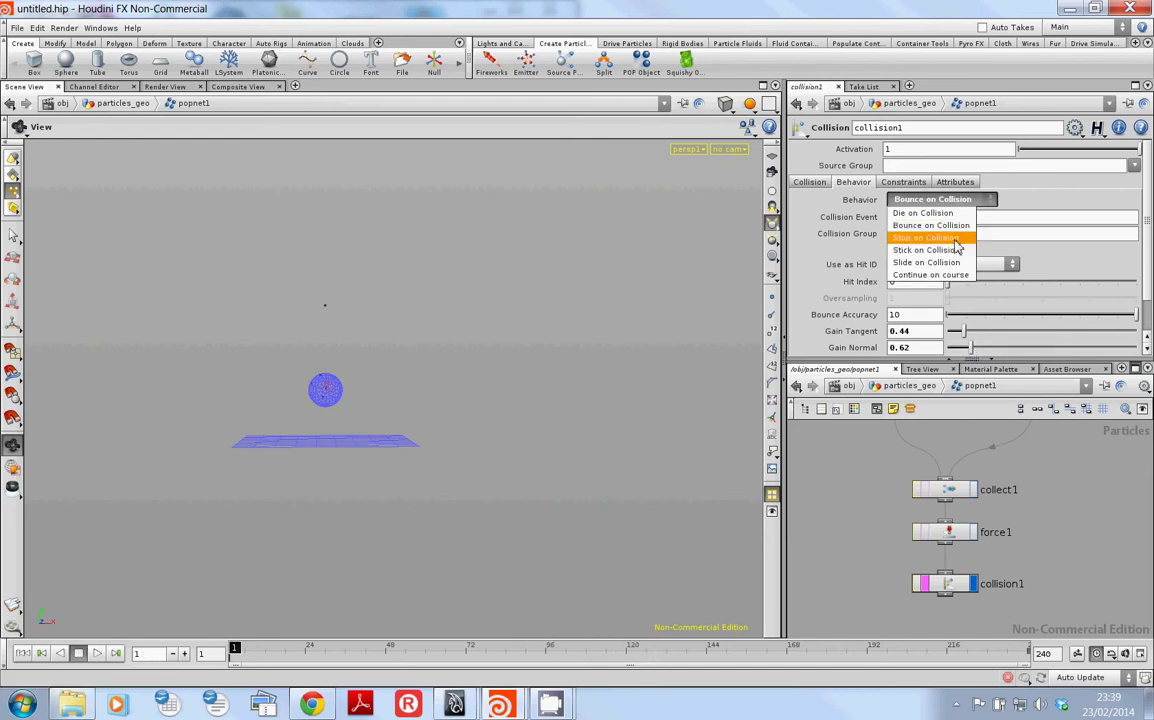
pyautogui.click(955, 239)
pyautogui.press('Up')
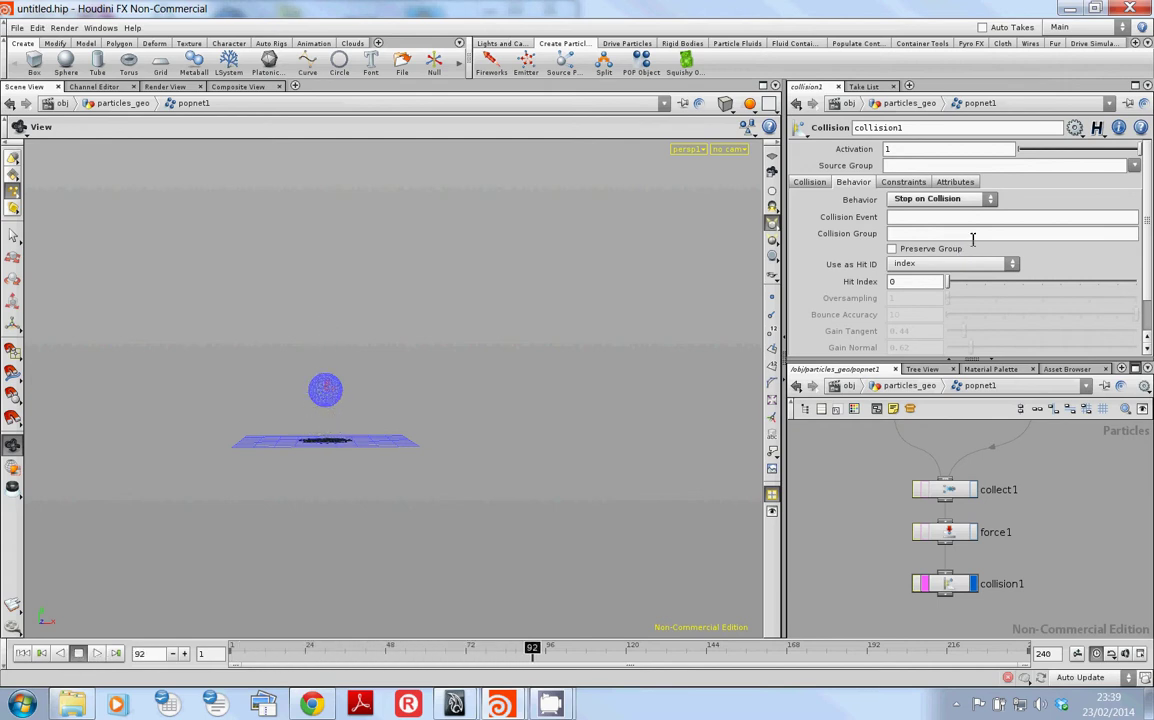
pyautogui.moveTo(299, 471); pyautogui.dragTo(296, 523)
pyautogui.scroll(5, 293, 520)
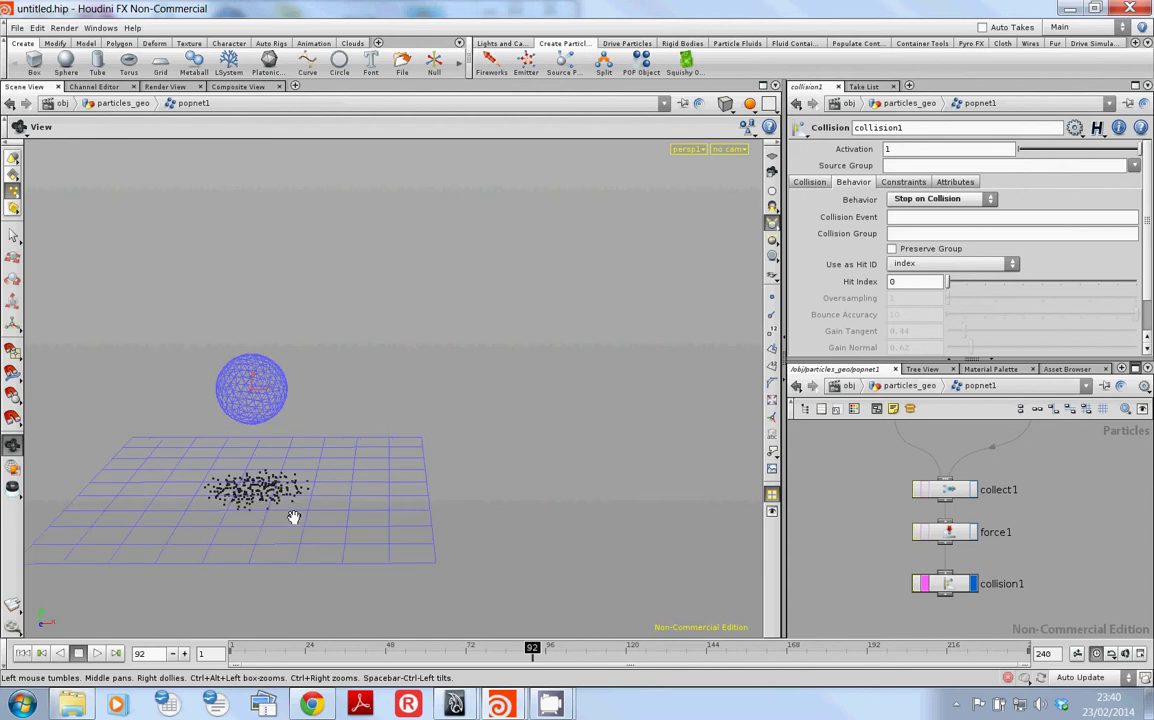
pyautogui.moveTo(294, 515); pyautogui.dragTo(455, 497, button='middle')
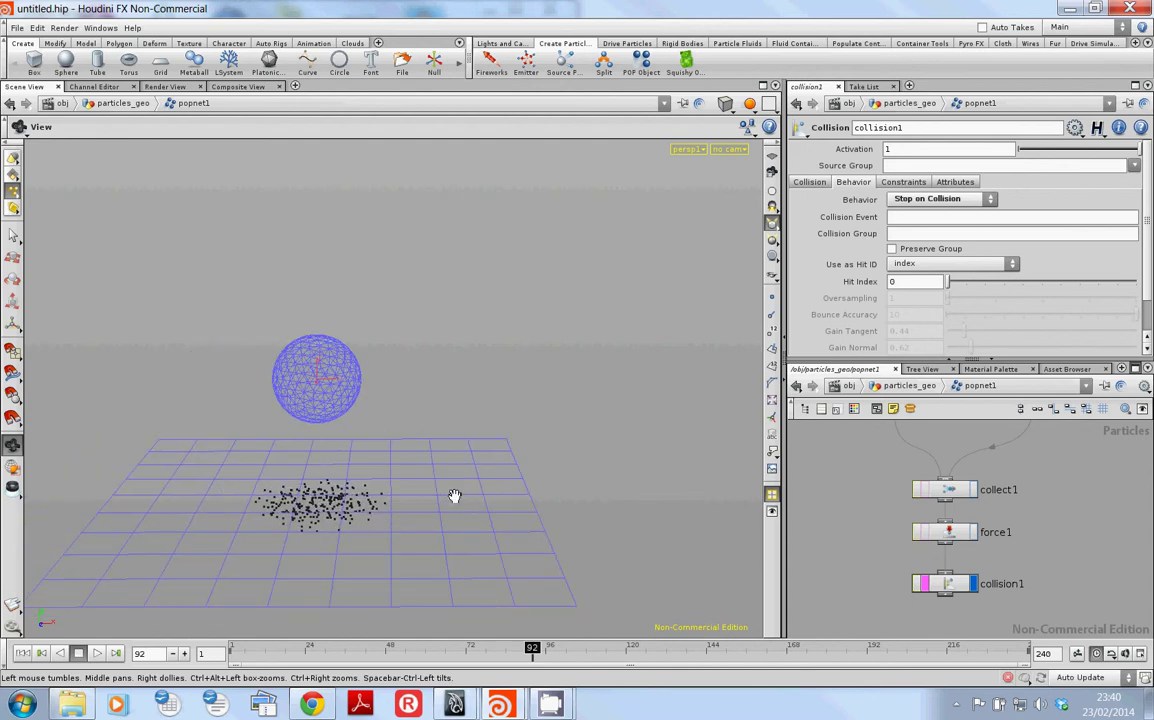
# Switch collision1 to Stick on Collision and replay the simulation from the start.
pyautogui.click(983, 199)
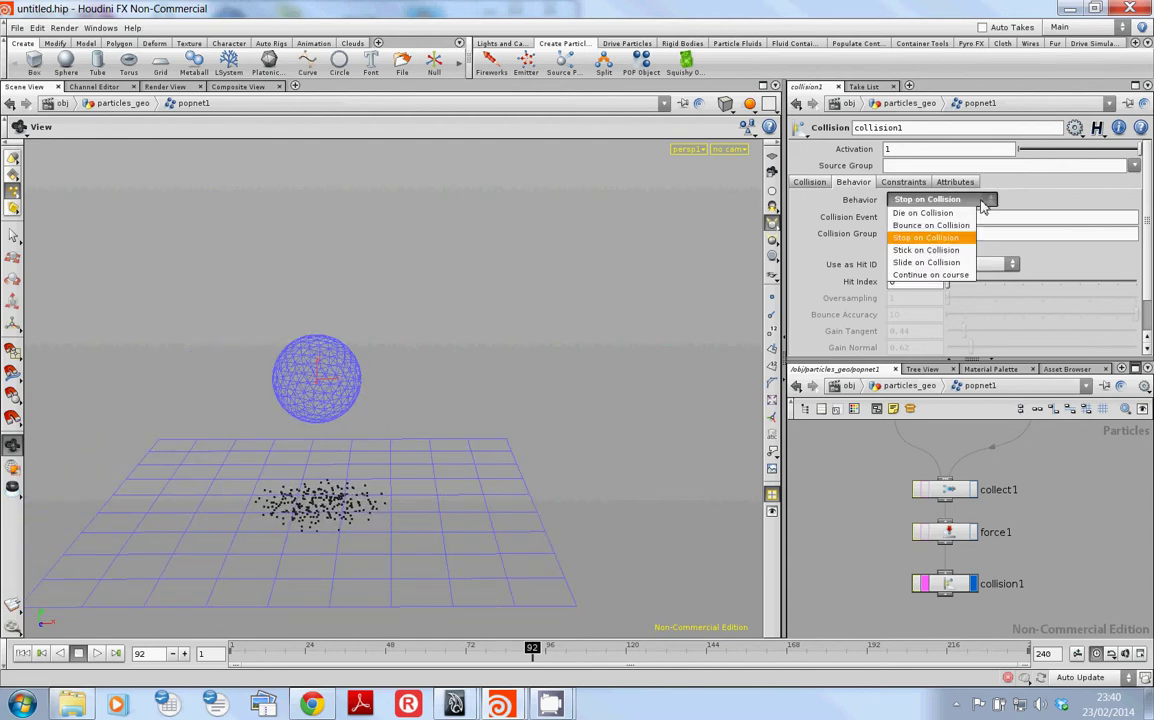
pyautogui.click(930, 250)
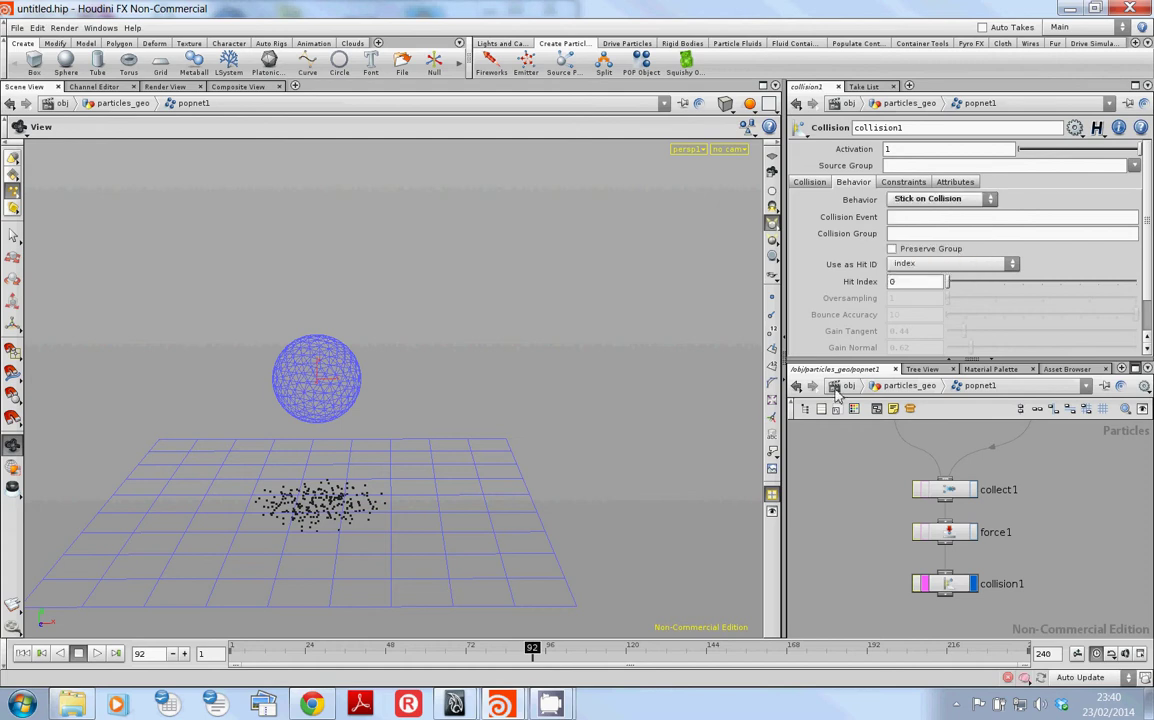
pyautogui.moveTo(613, 505); pyautogui.dragTo(622, 477)
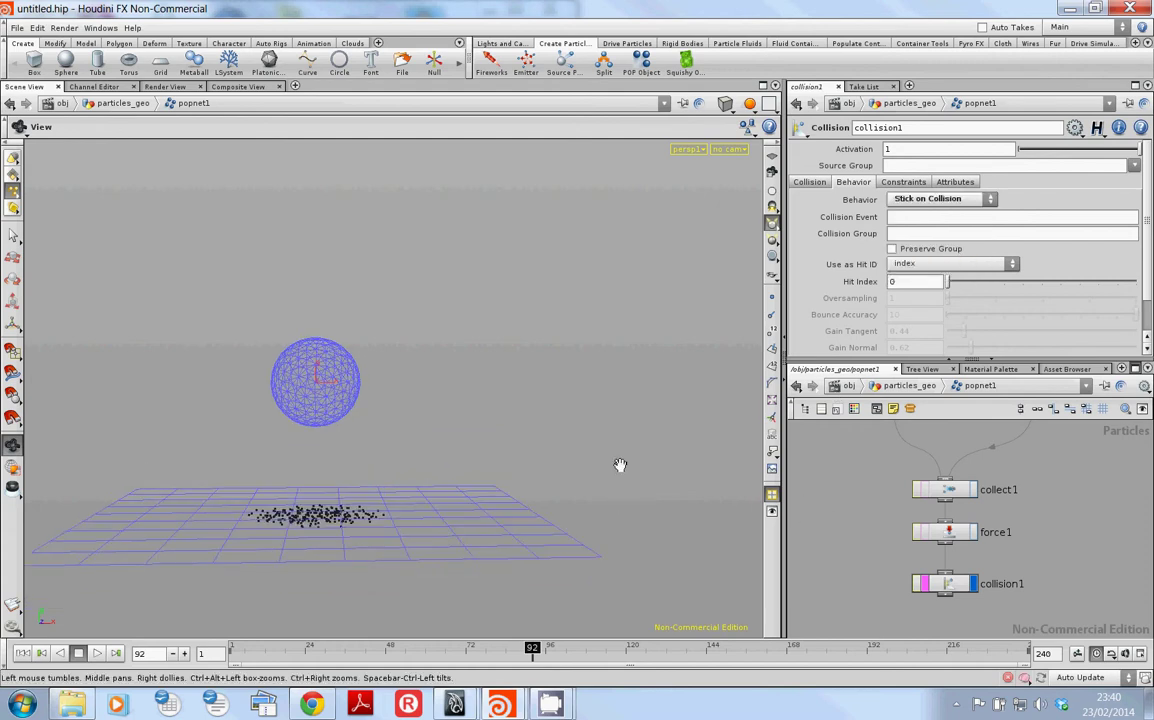
pyautogui.hotkey('ctrl', 'Up')
pyautogui.press('Up')
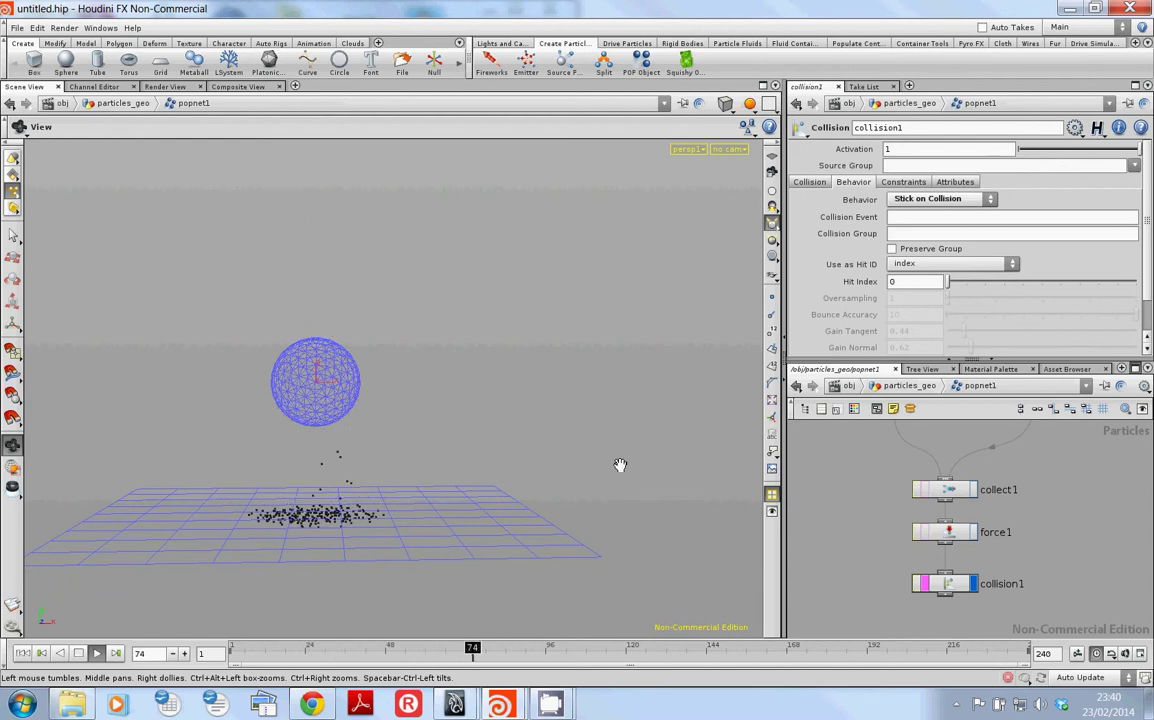
pyautogui.press('Down')
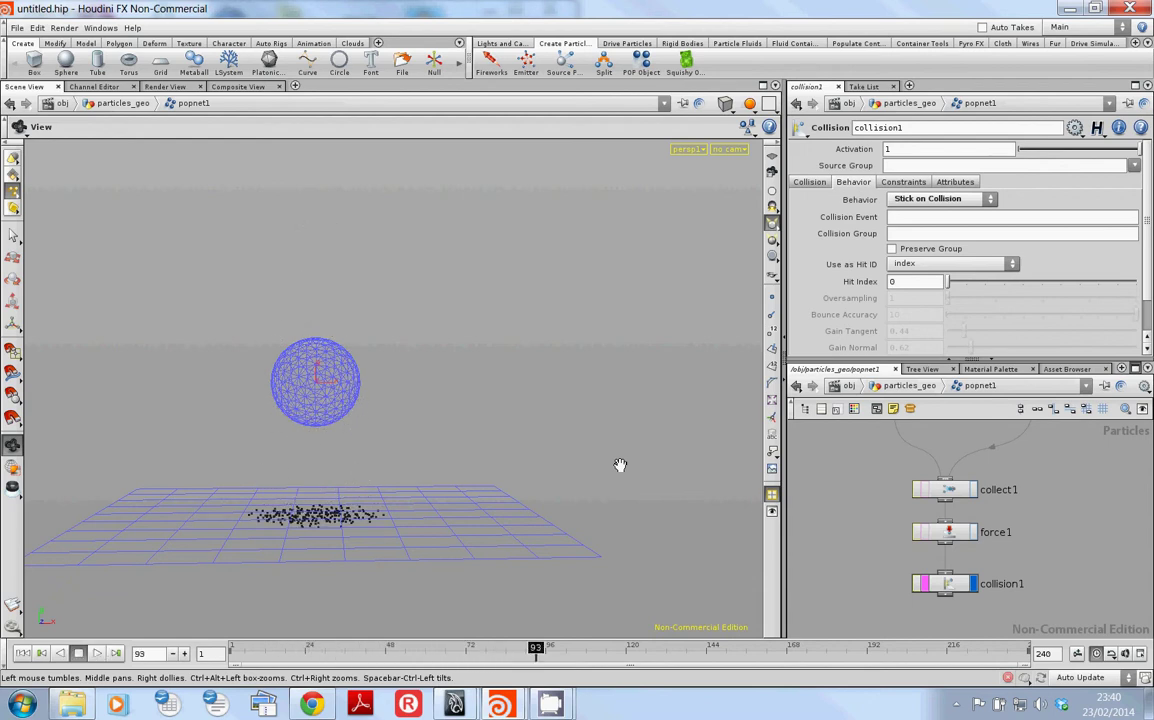
# Switch collision1 to Slide on Collision and replay the simulation from the start.
pyautogui.click(940, 199)
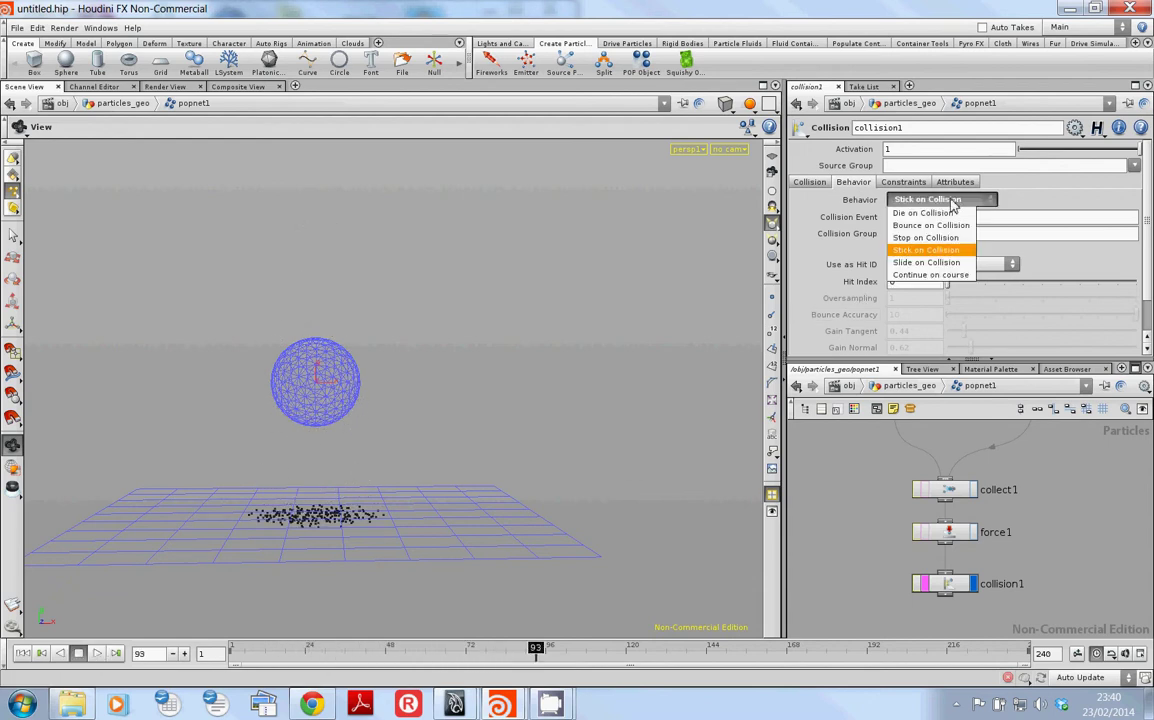
pyautogui.click(950, 263)
pyautogui.hotkey('ctrl', 'Up')
pyautogui.press('Up')
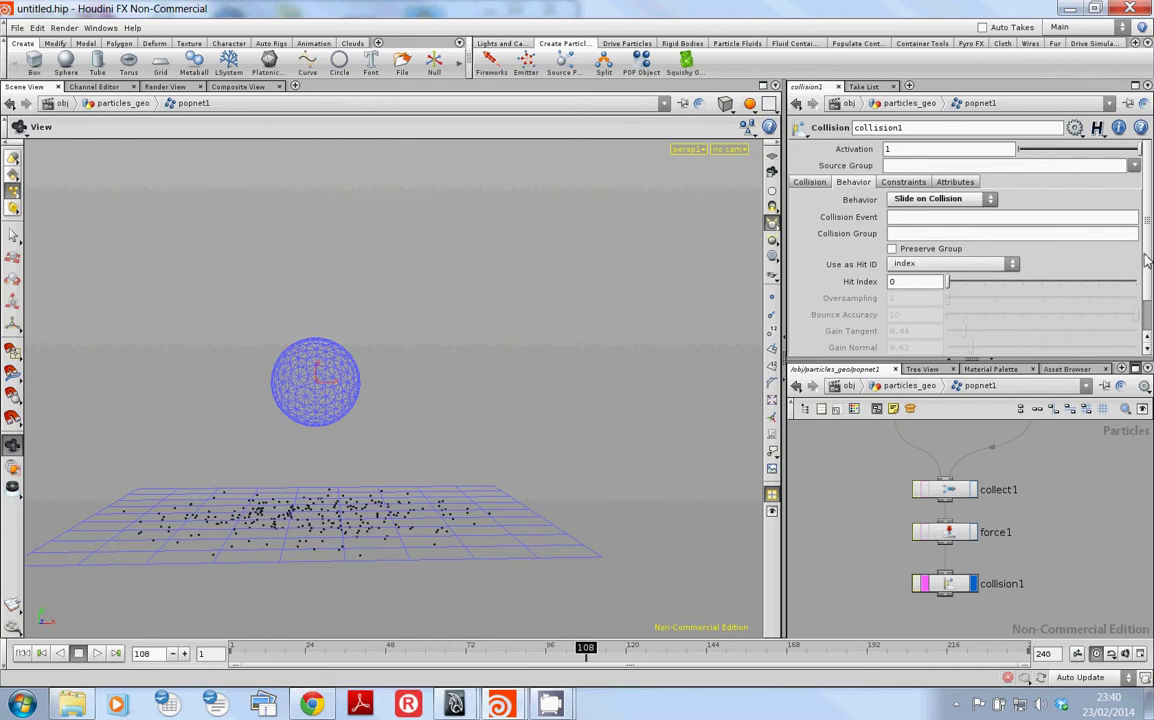
pyautogui.scroll(-2, 1150, 318)
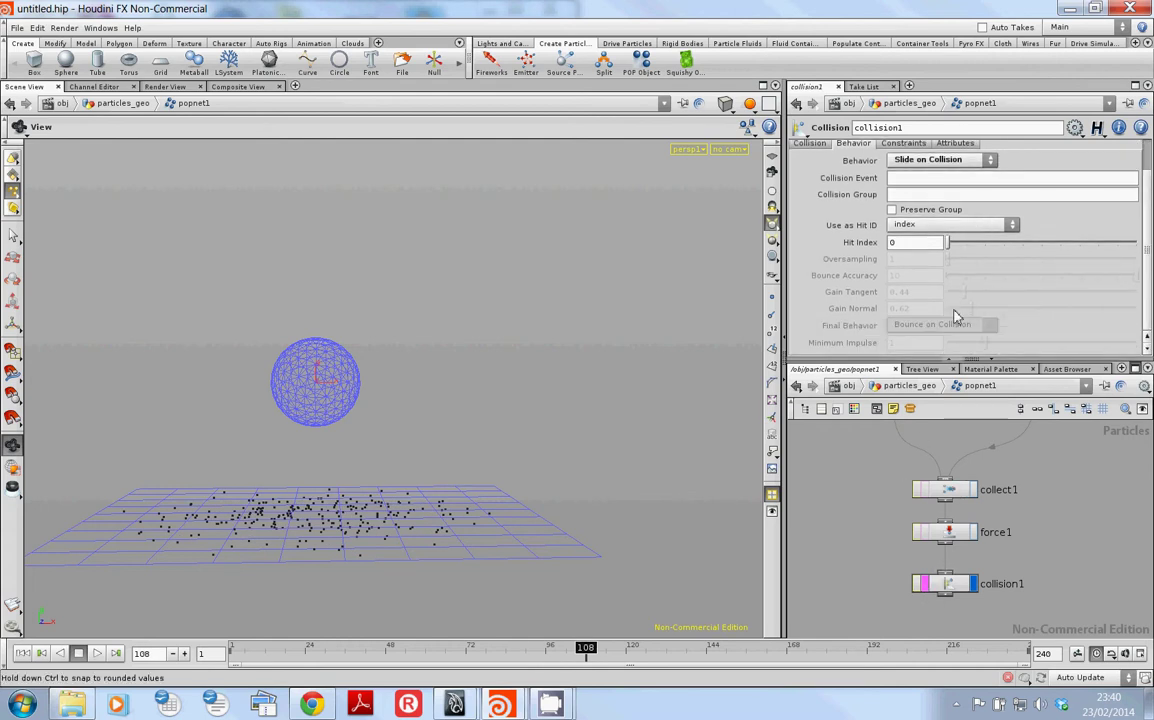
# Return collision1 to Bounce on Collision with slightly lower Gain Normal and replay.
pyautogui.click(984, 164)
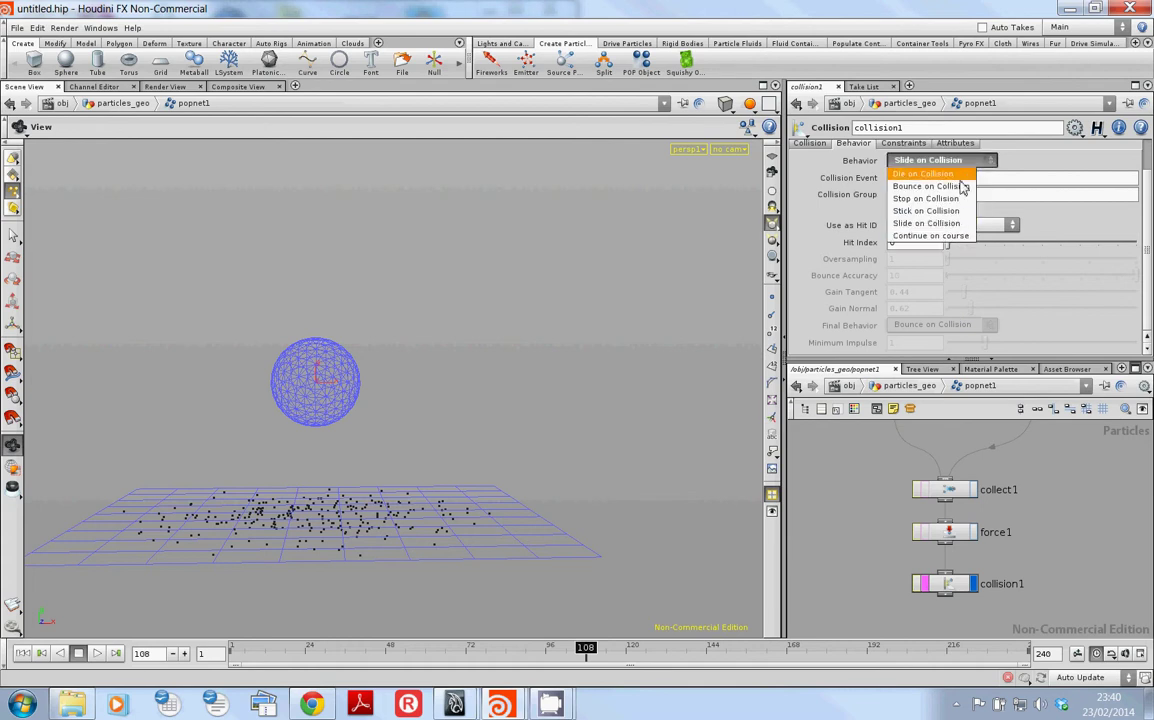
pyautogui.click(950, 186)
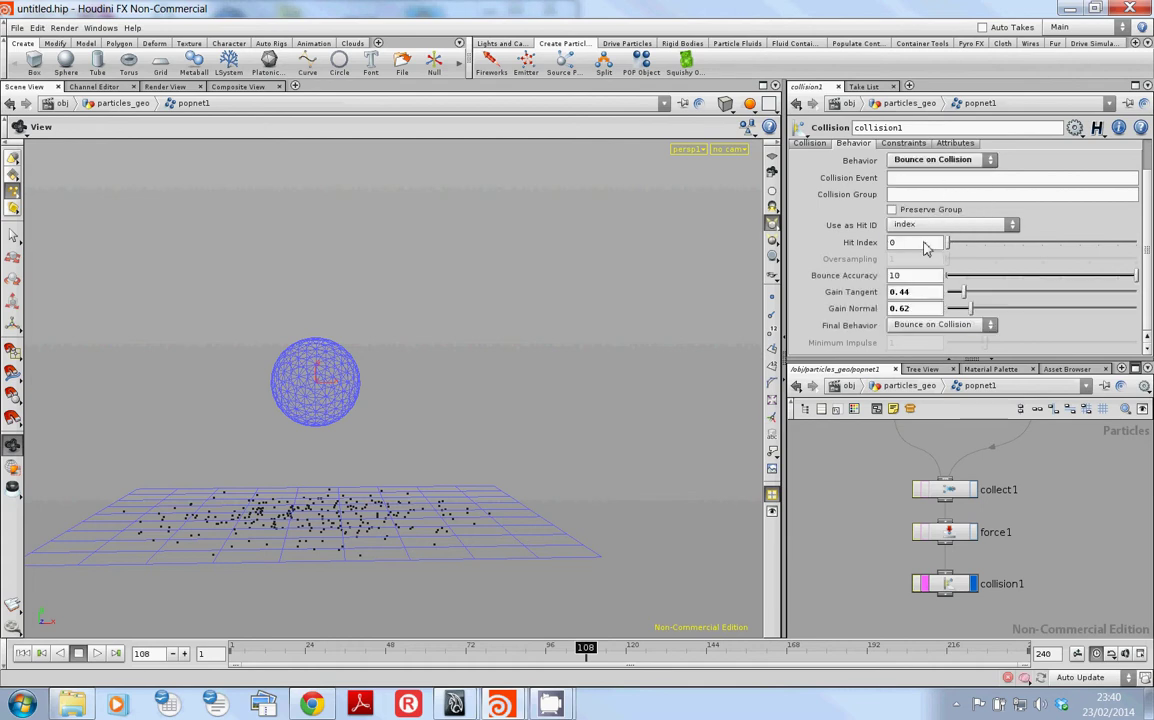
pyautogui.moveTo(970, 309); pyautogui.dragTo(959, 291)
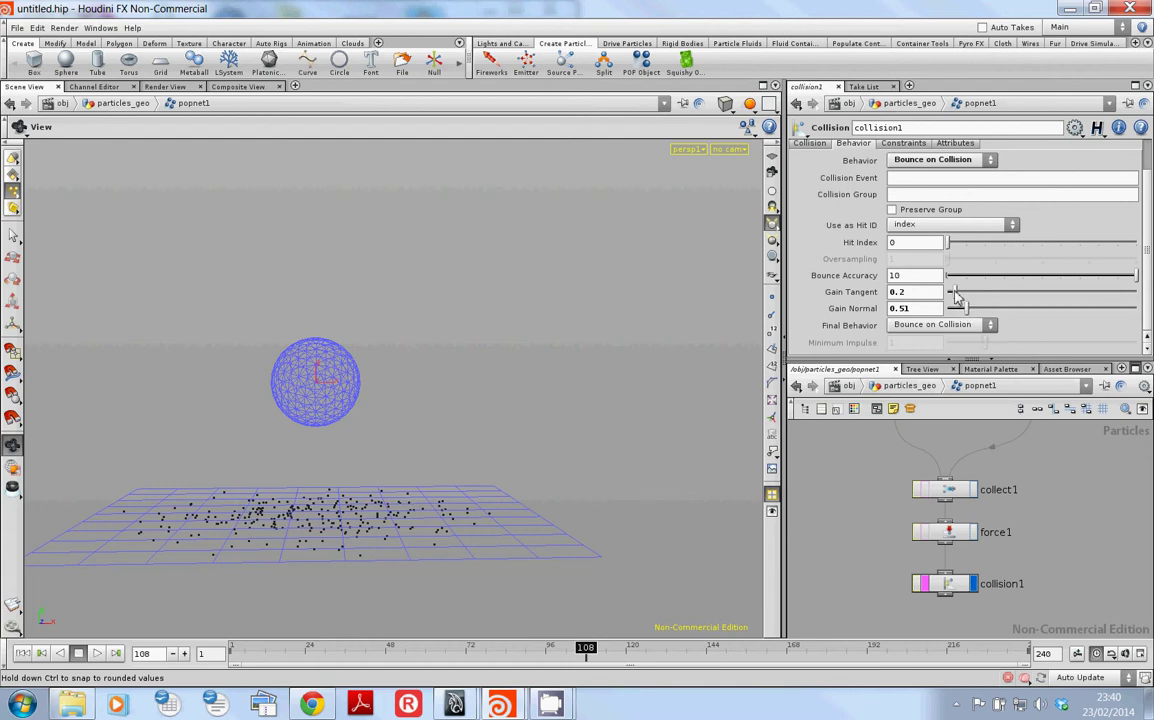
pyautogui.hotkey('ctrl', 'Up')
pyautogui.press('Up')
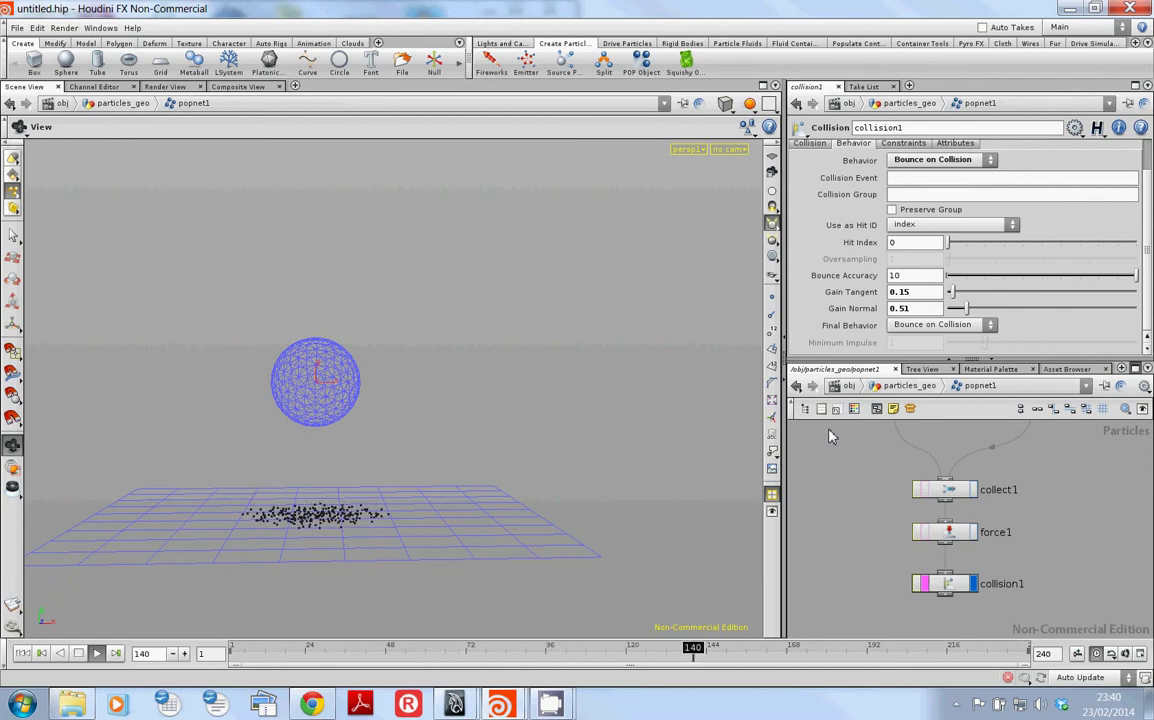
pyautogui.hotkey('ctrl', 'Up')
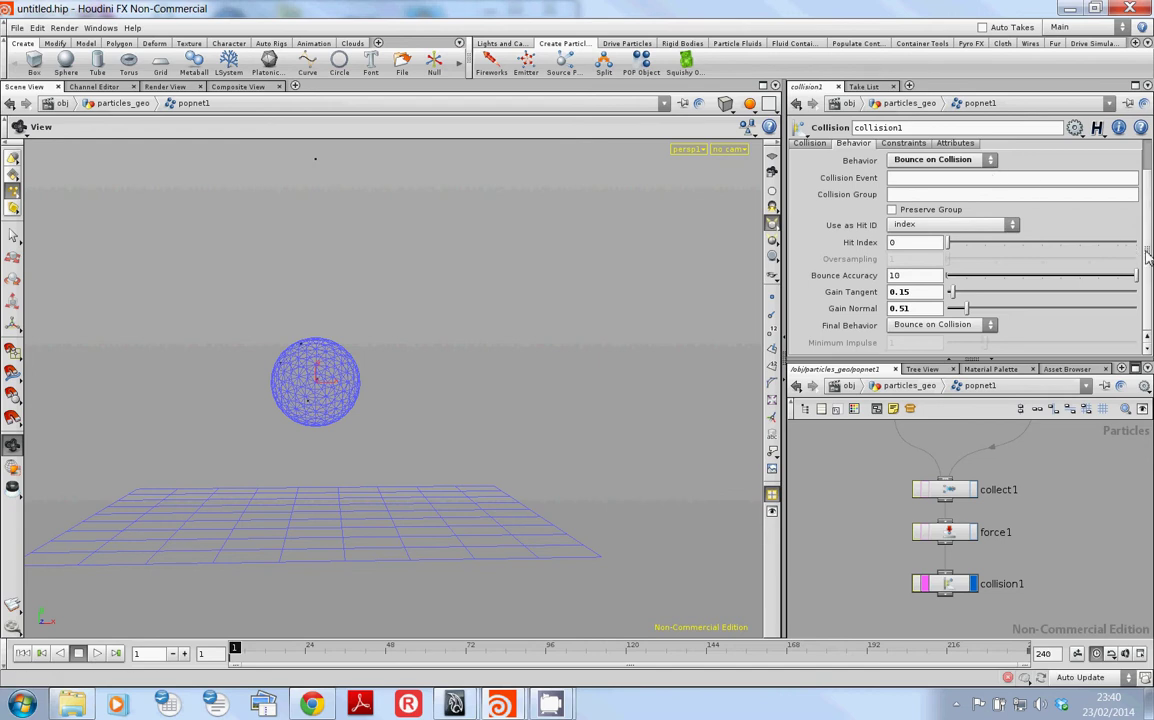
pyautogui.scroll(2, 1146, 247)
pyautogui.scroll(-1, 1146, 247)
# Set collision1 to Stick on Collision and preview the simulation twice from frame 1.
pyautogui.click(993, 165)
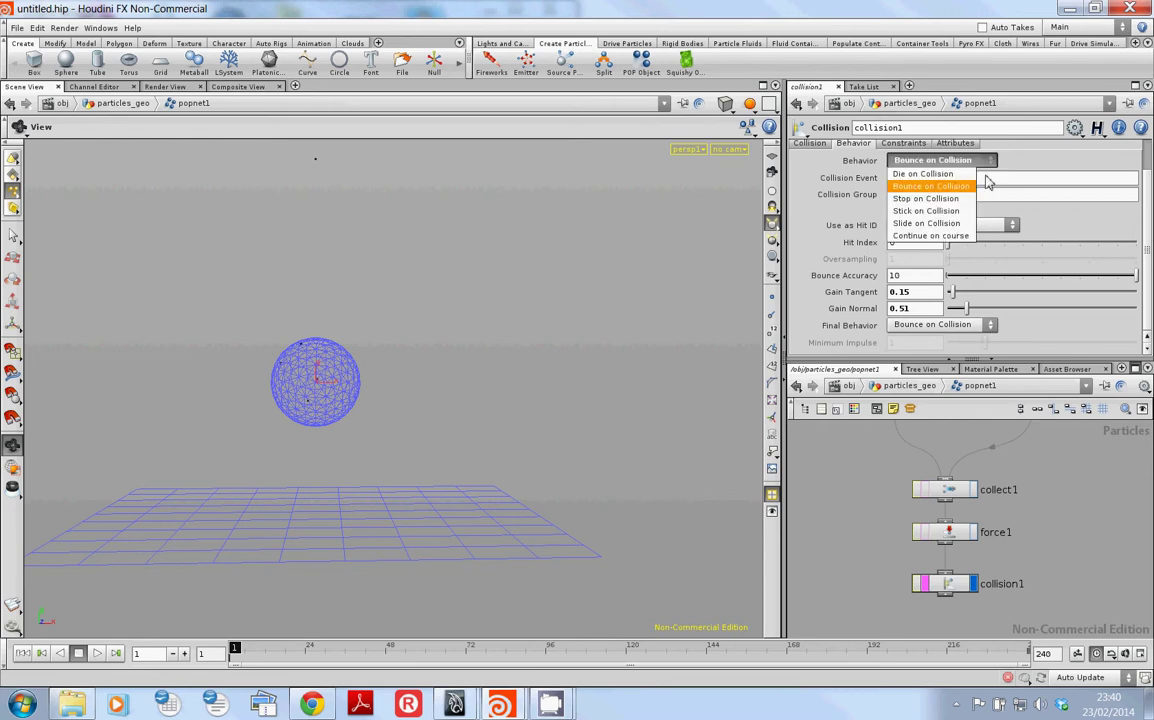
pyautogui.click(960, 215)
pyautogui.press('Up')
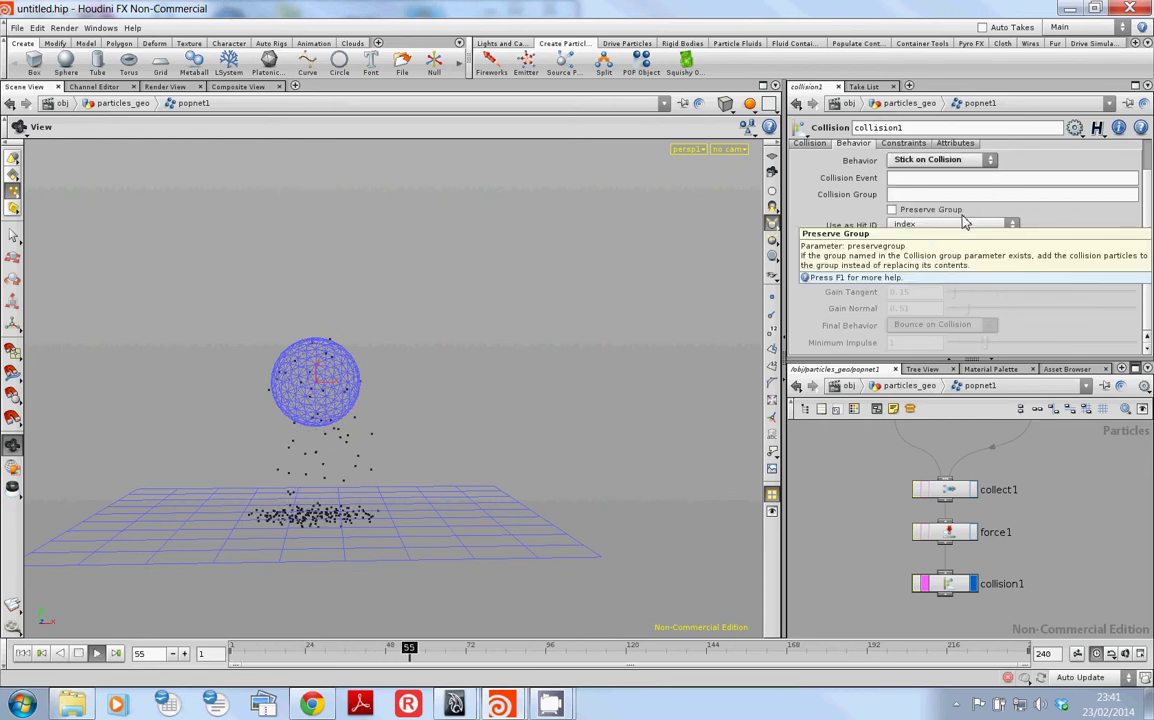
pyautogui.hotkey('ctrl', 'Up')
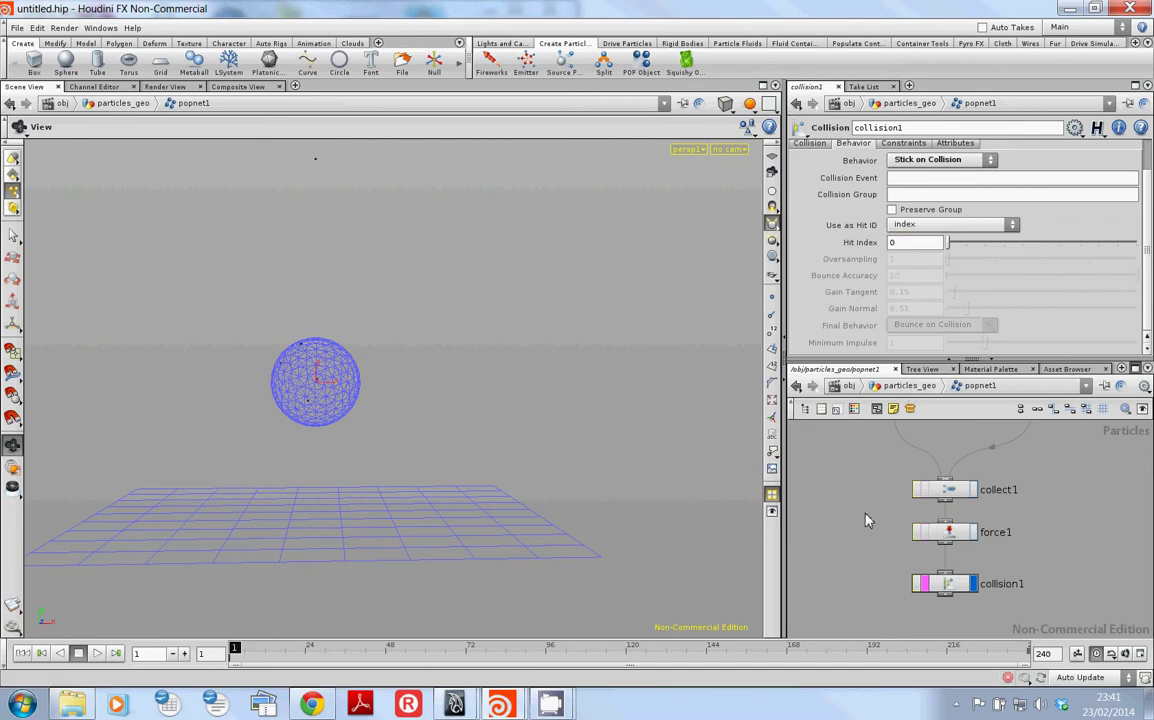
pyautogui.press('Up')
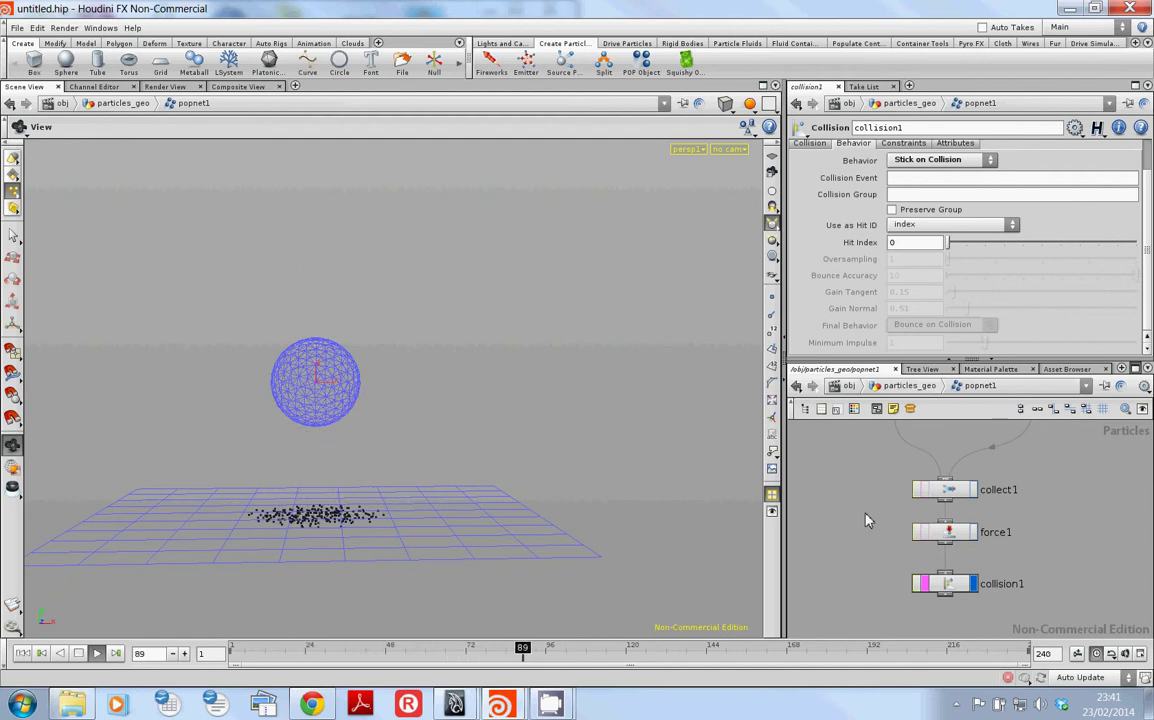
pyautogui.hotkey('ctrl', 'Up')
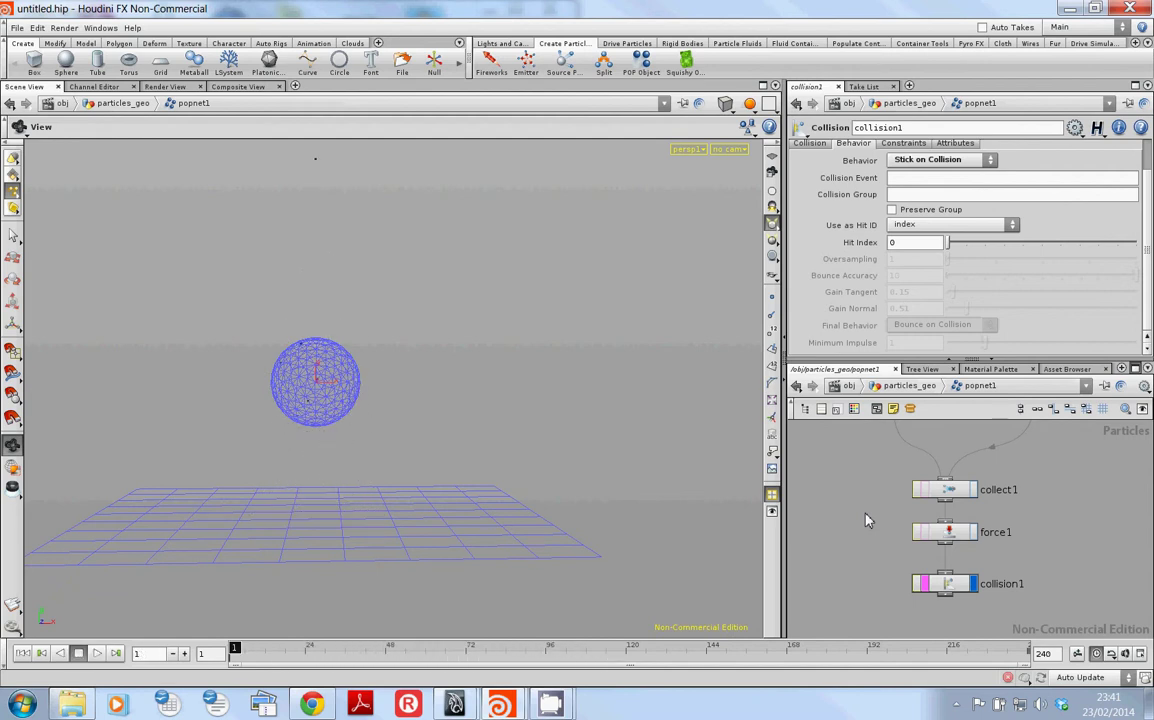
# At particles_geo, move popnet1 aside and add a displayed sphere2 node.
pyautogui.click(905, 387)
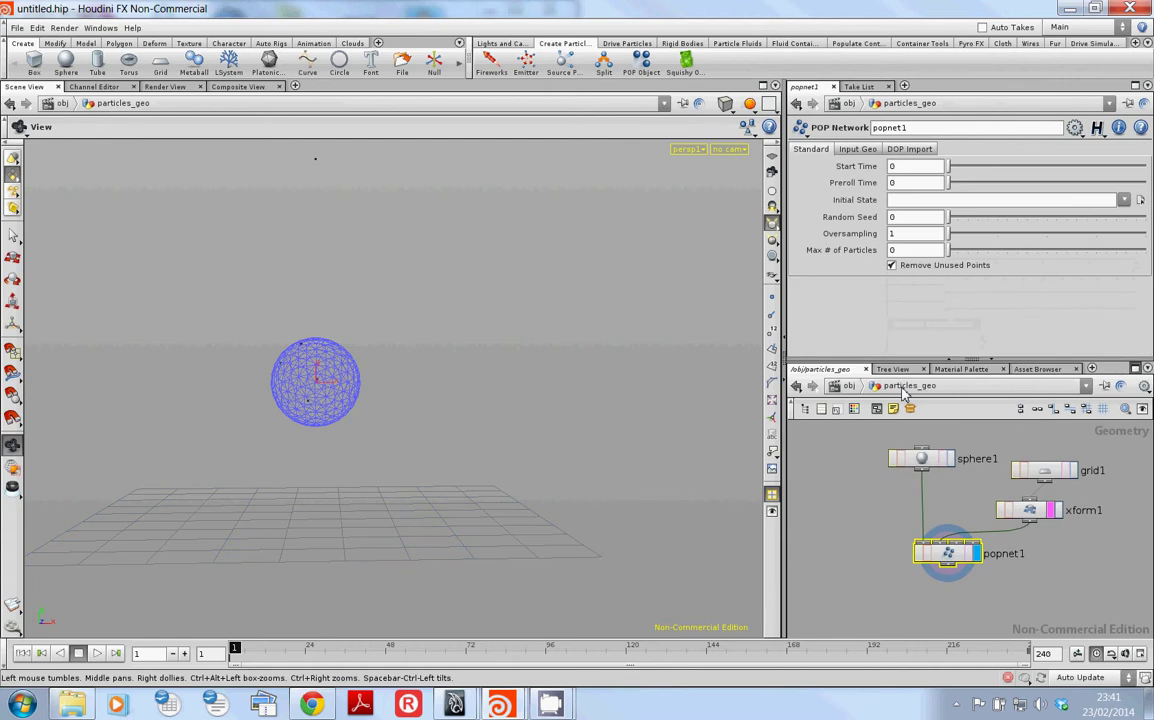
pyautogui.moveTo(840, 580); pyautogui.dragTo(840, 550, button='middle')
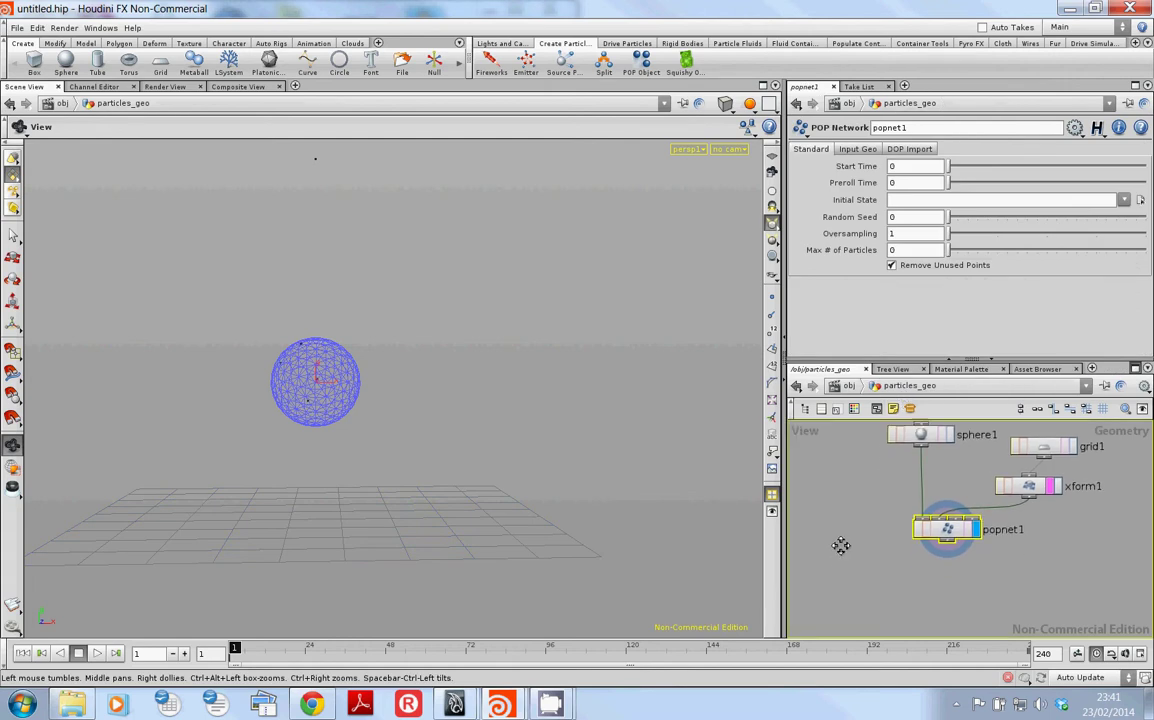
pyautogui.moveTo(968, 562); pyautogui.dragTo(968, 564)
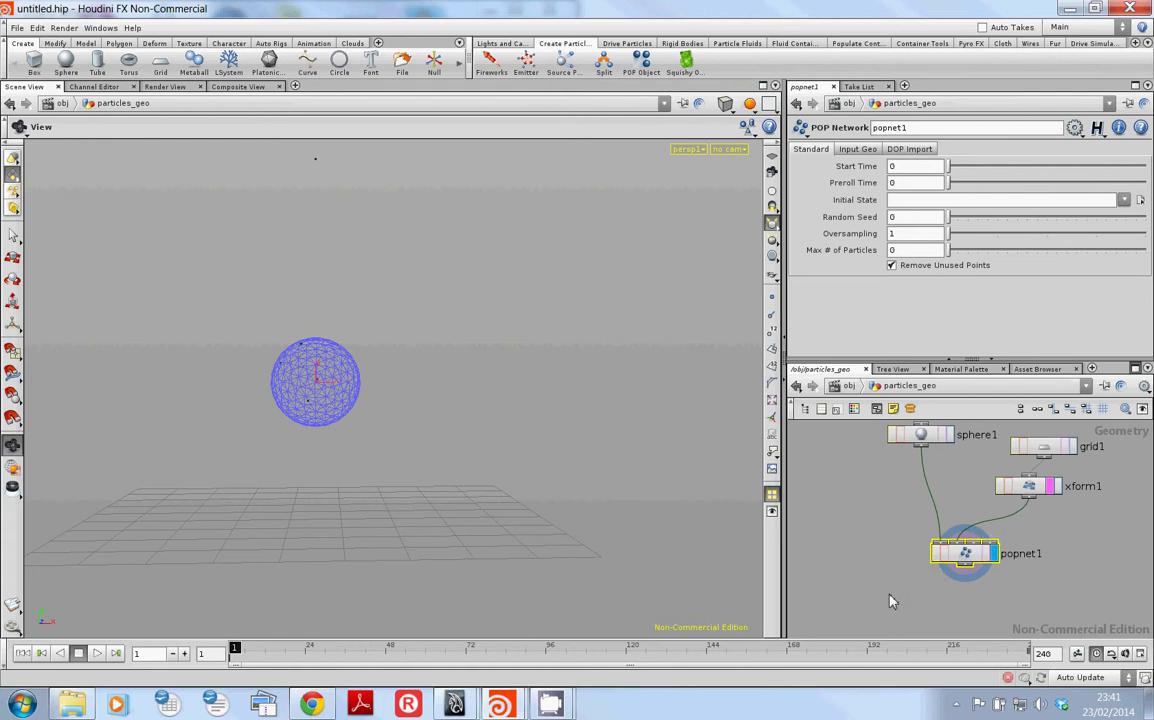
pyautogui.press('Tab')
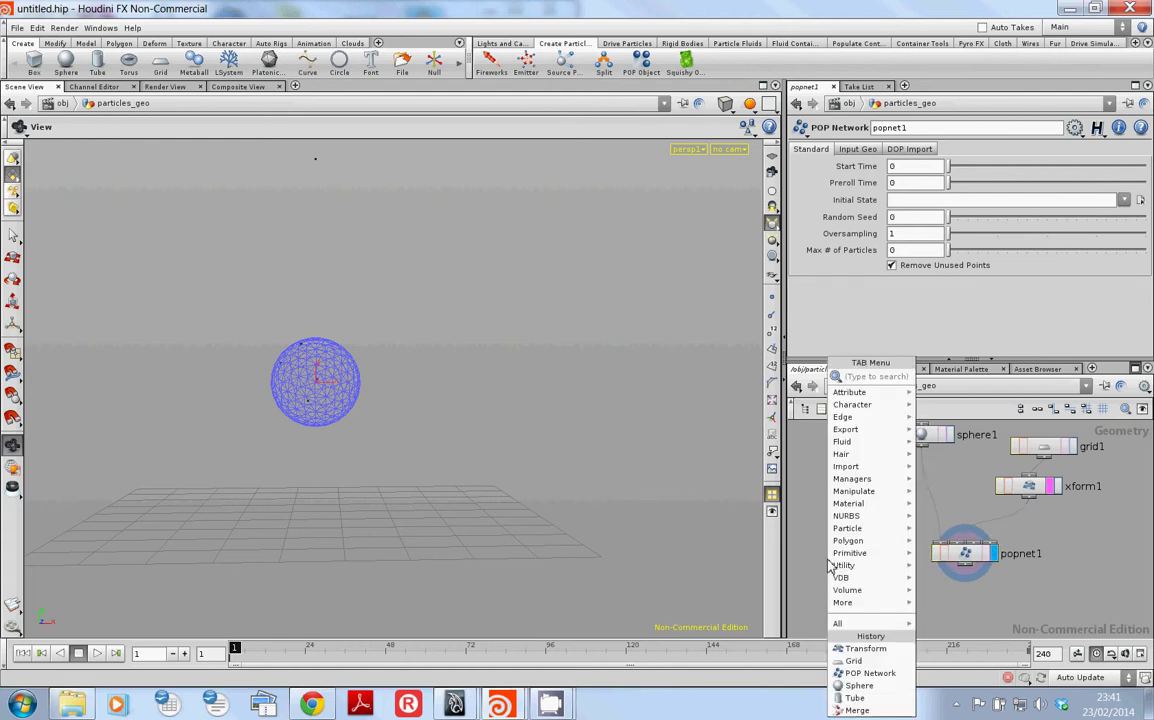
pyautogui.write('sphere')
pyautogui.press('Return')
pyautogui.click(827, 560)
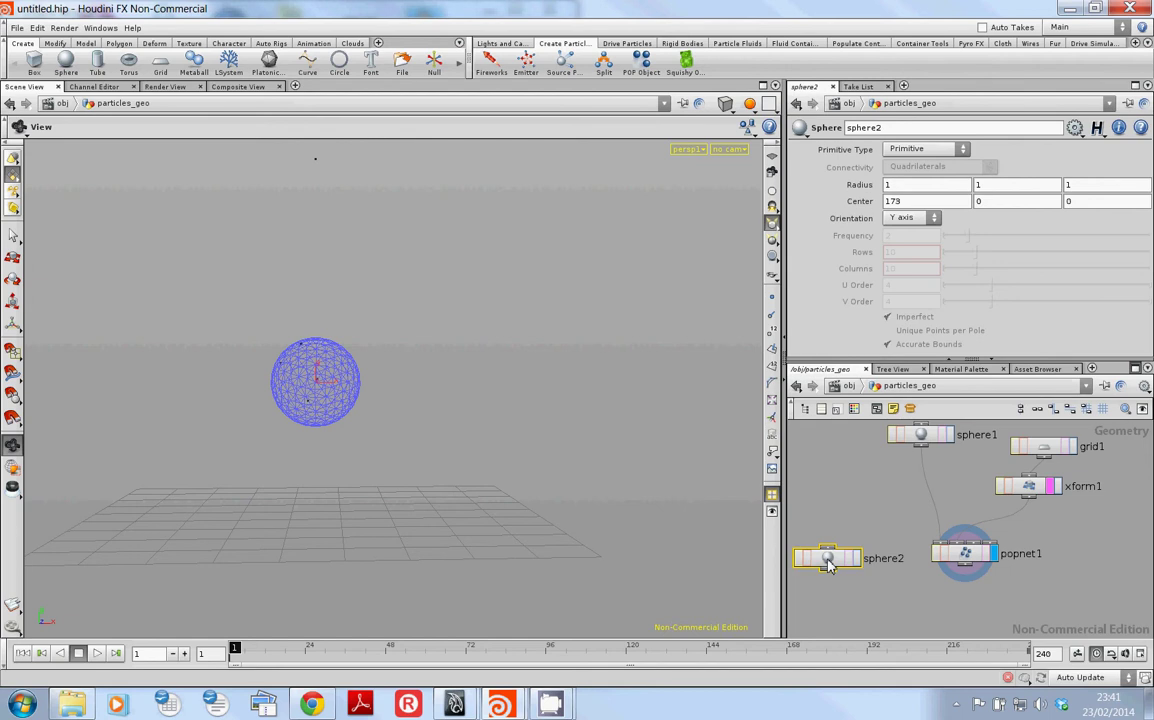
pyautogui.click(856, 560)
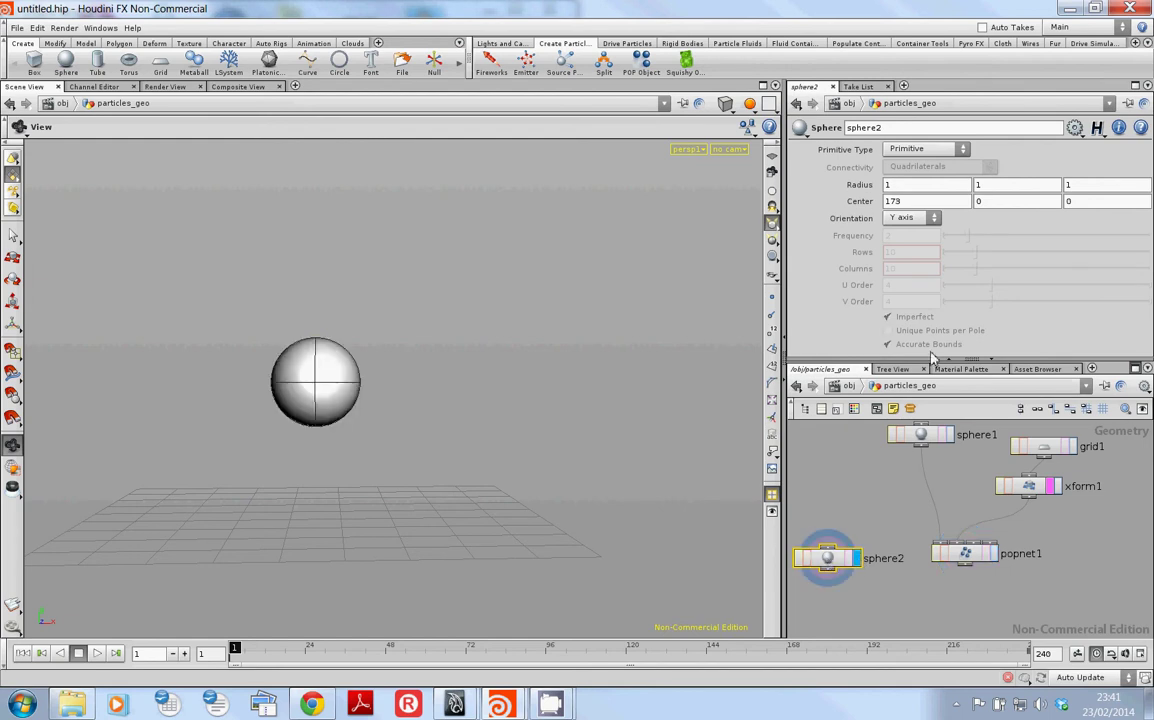
# Shrink sphere2's radius to 0.2 and tidy the node layout.
pyautogui.moveTo(861, 186); pyautogui.dragTo(802, 186, button='middle')
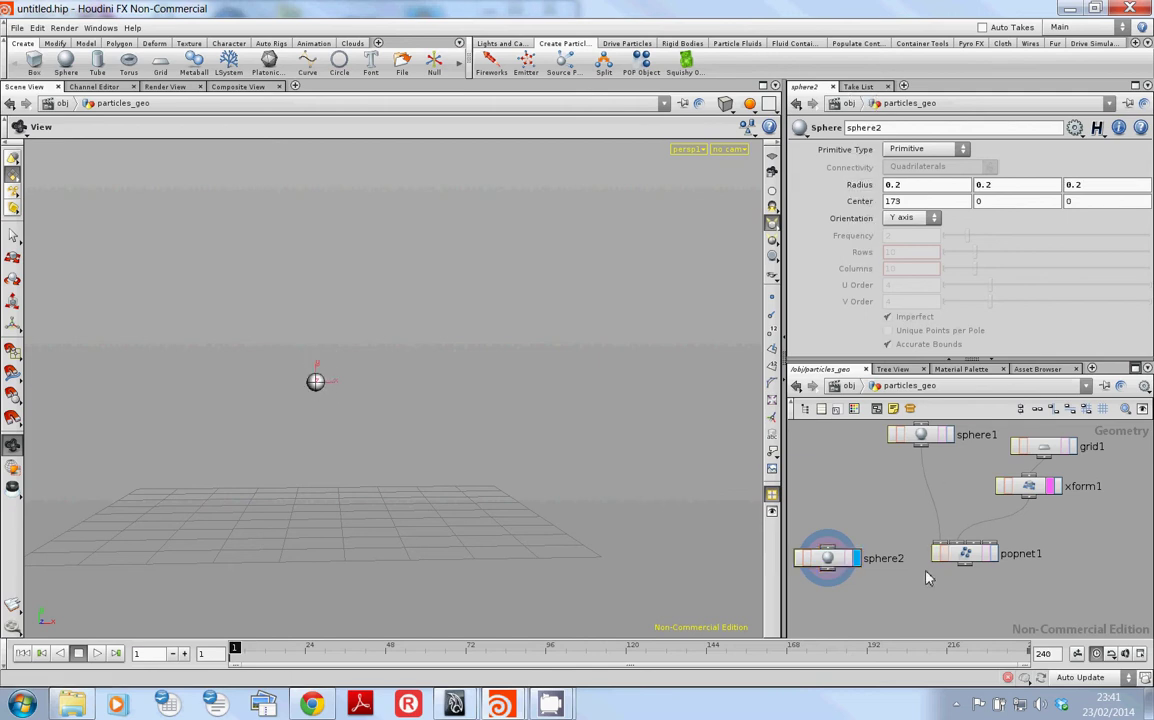
pyautogui.moveTo(934, 574); pyautogui.dragTo(987, 541, button='middle')
pyautogui.moveTo(881, 522); pyautogui.dragTo(880, 517)
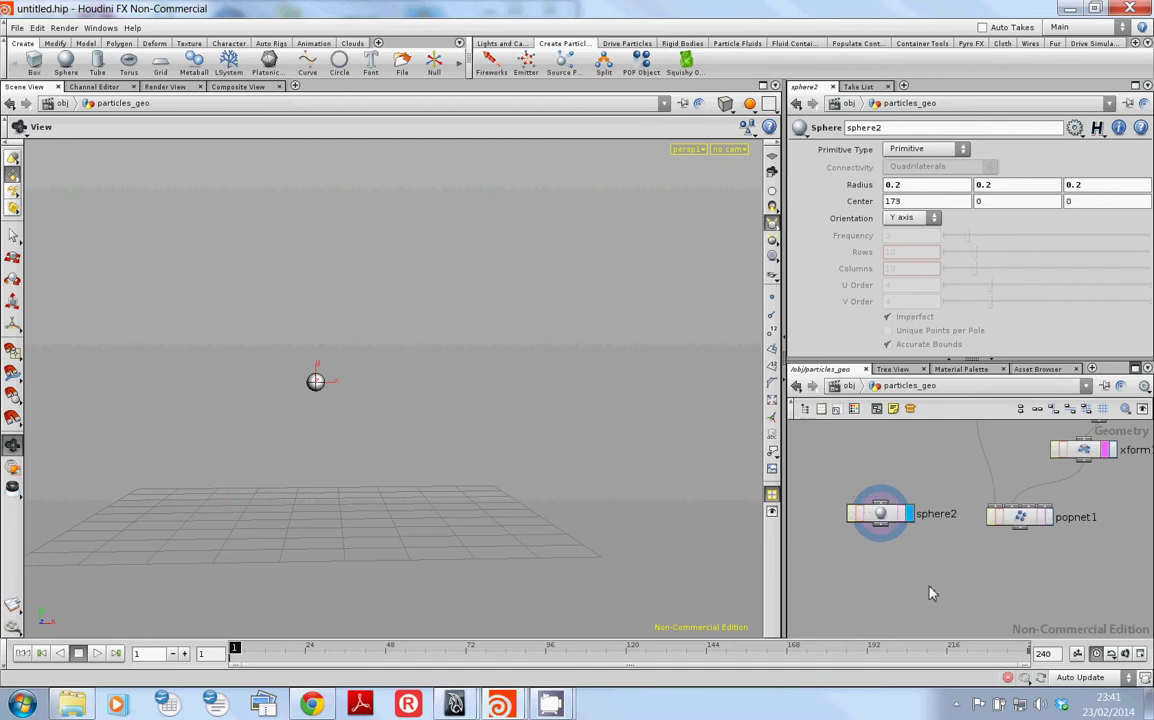
pyautogui.press('Tab')
# Create copy1 fed by sphere2 and popnet1, then play to frame 93 to view the piled spheres.
pyautogui.write('cop')
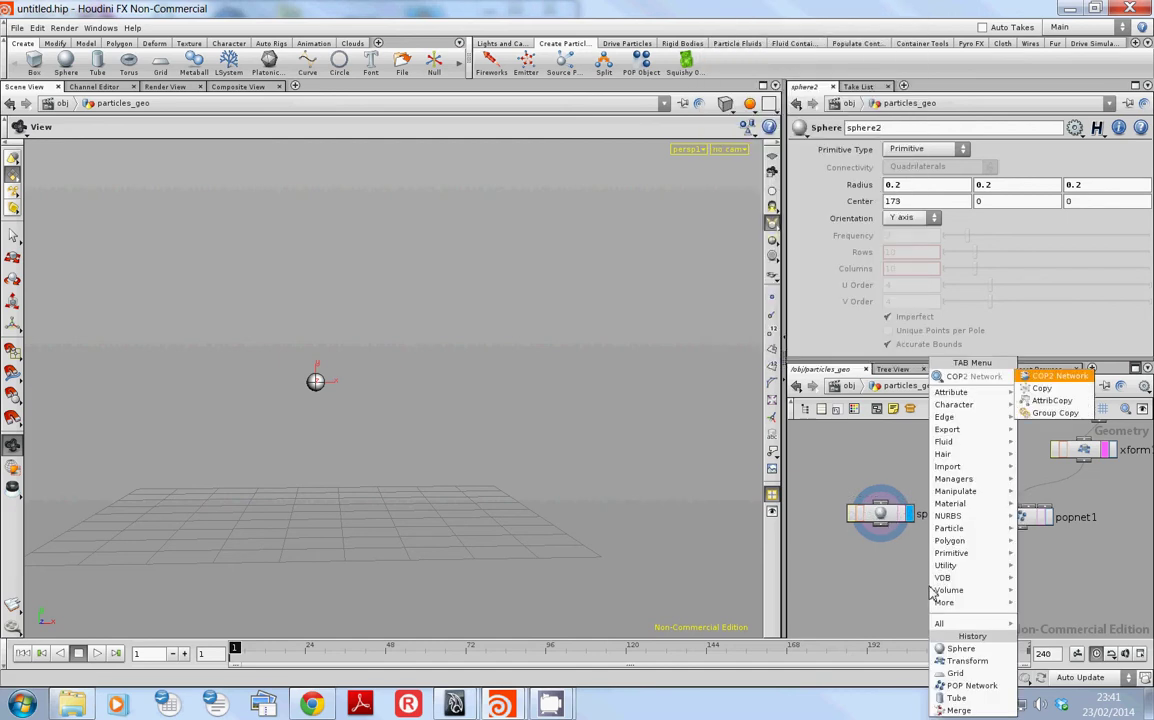
pyautogui.press('Return')
pyautogui.click(929, 590)
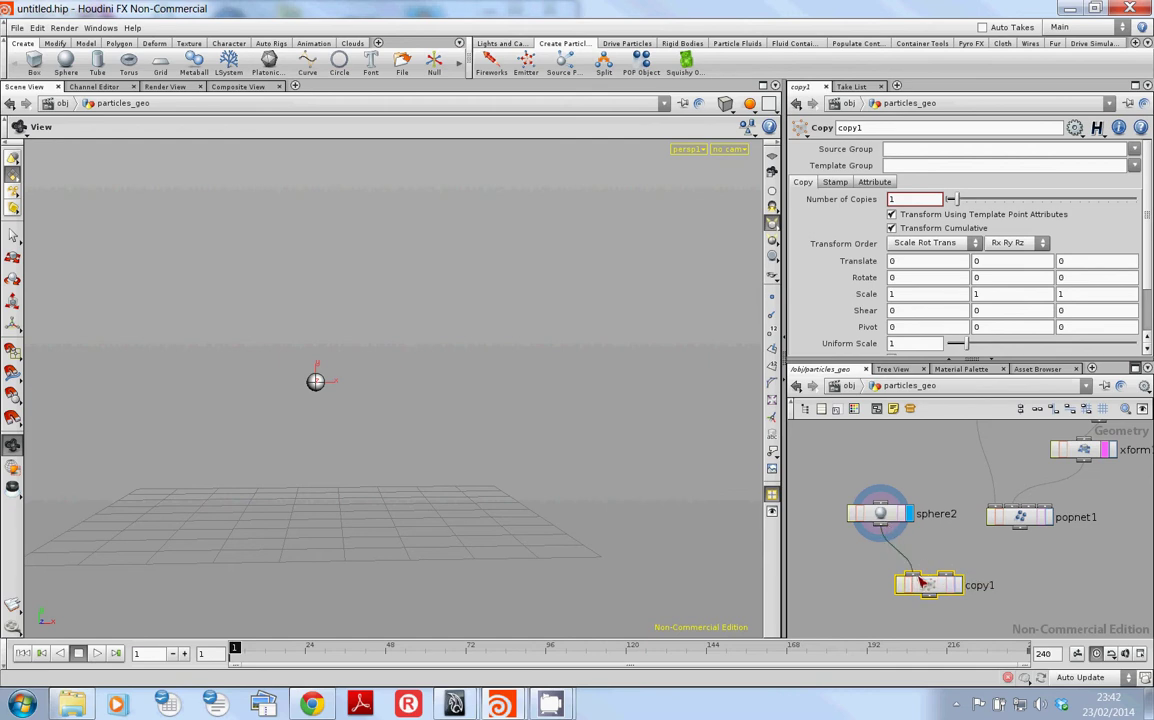
pyautogui.moveTo(880, 524); pyautogui.dragTo(912, 574)
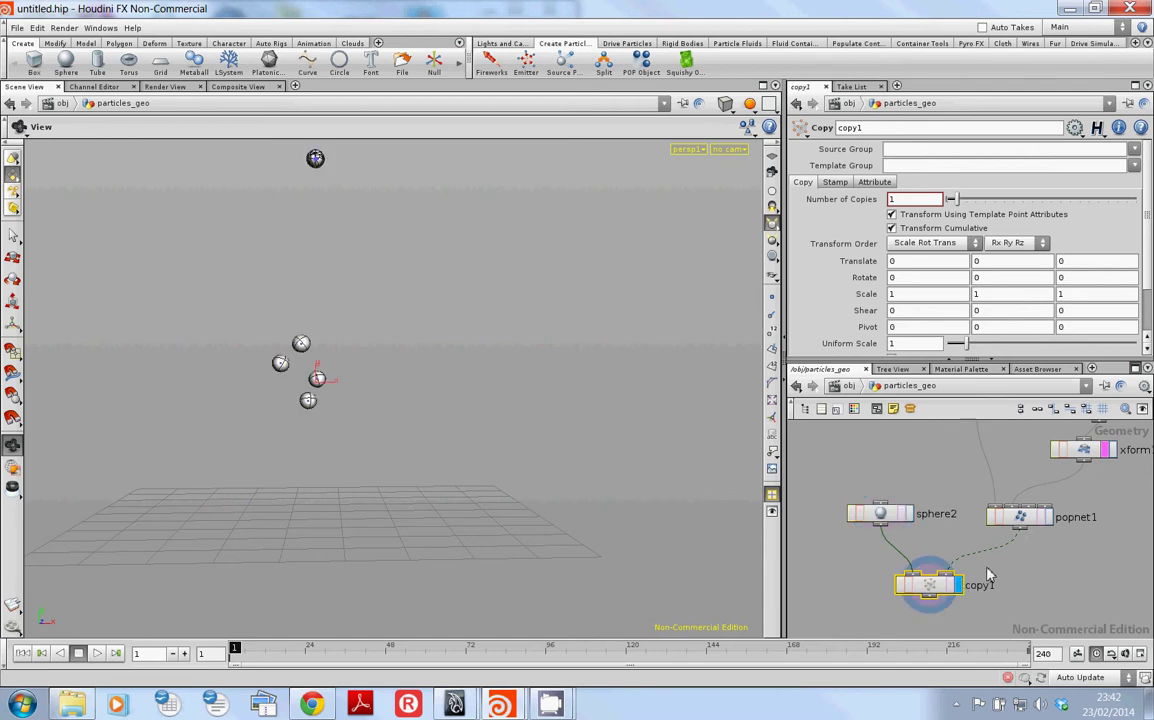
pyautogui.press('Up')
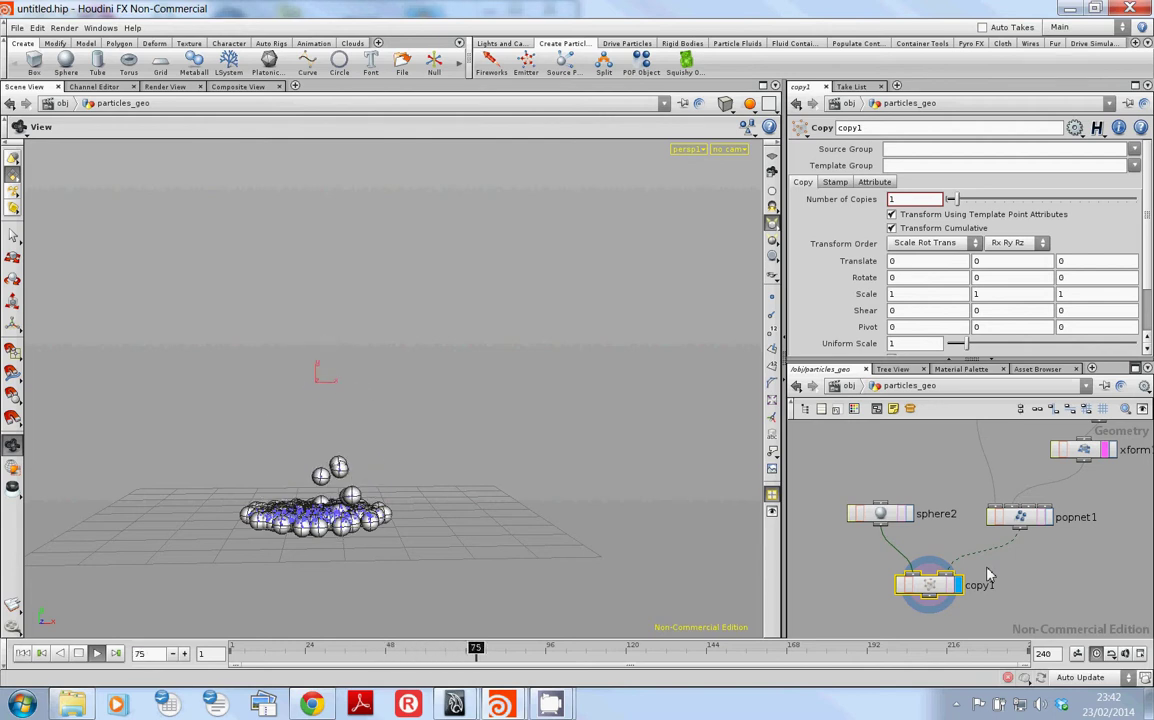
pyautogui.press('Down')
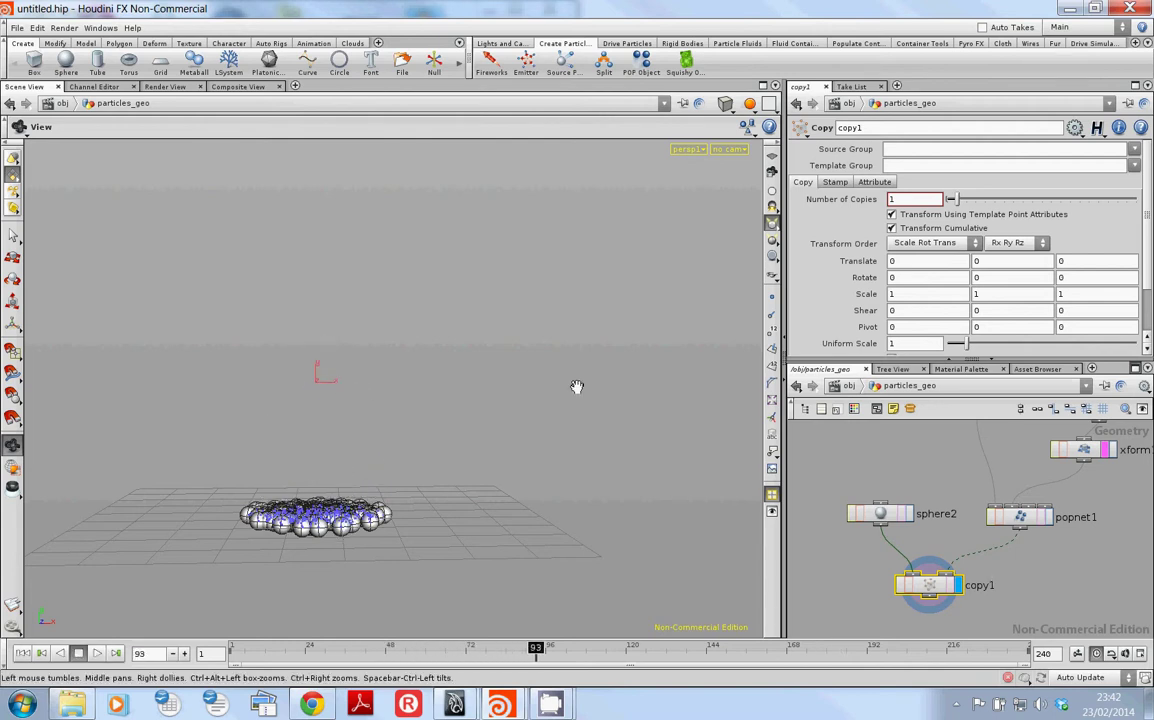
pyautogui.moveTo(569, 386); pyautogui.dragTo(488, 340)
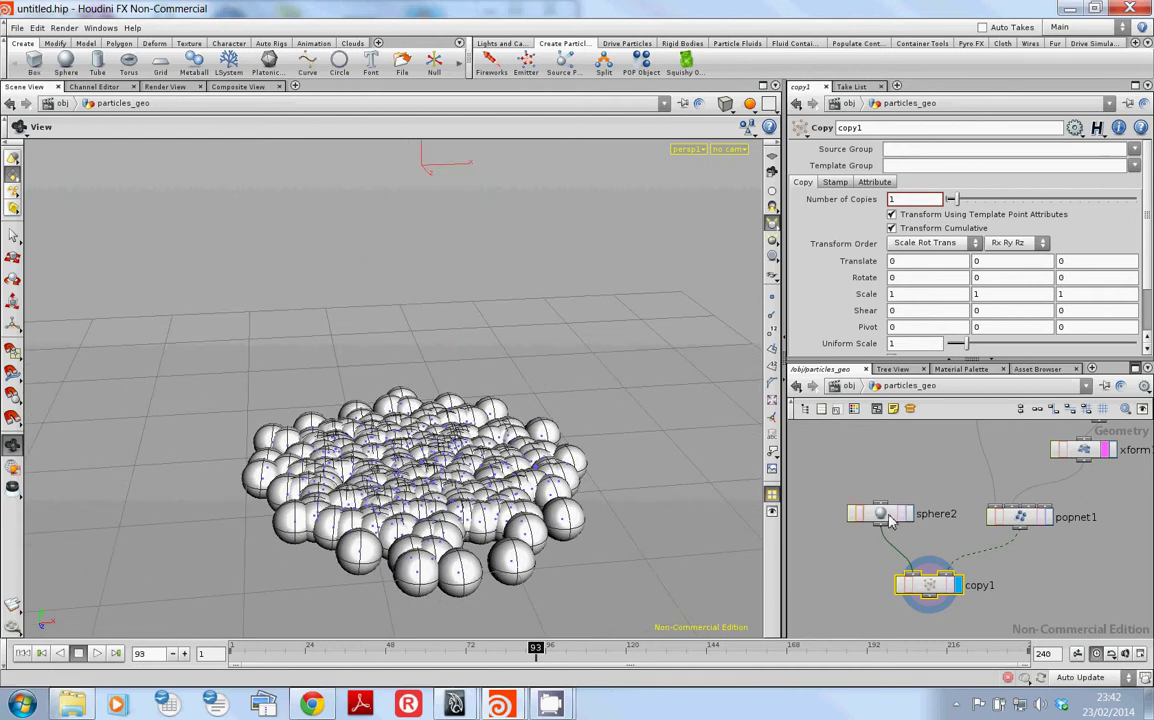
# Set sphere2's radius to 0.1 and template sphere1 as a wireframe reference above the pile.
pyautogui.click(878, 514)
pyautogui.moveTo(869, 186)
pyautogui.mouseDown(button='middle')
pyautogui.moveTo(843, 186)
pyautogui.moveTo(858, 186)
pyautogui.mouseUp(button='middle')
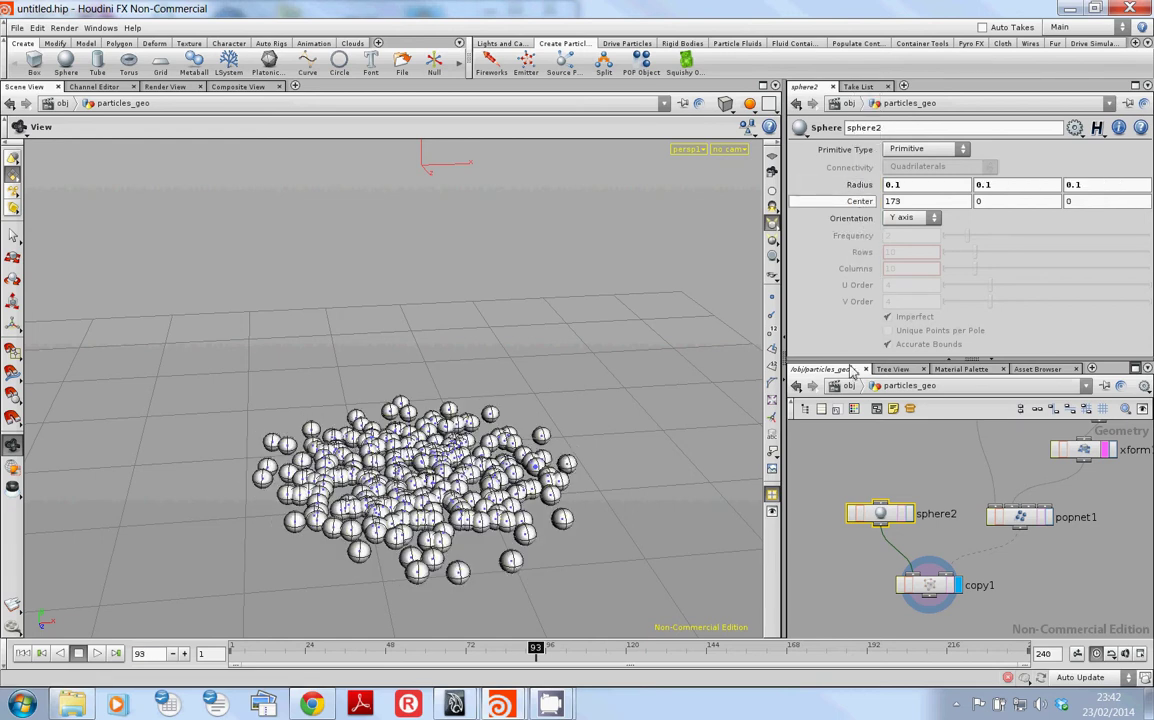
pyautogui.moveTo(727, 511); pyautogui.dragTo(613, 418)
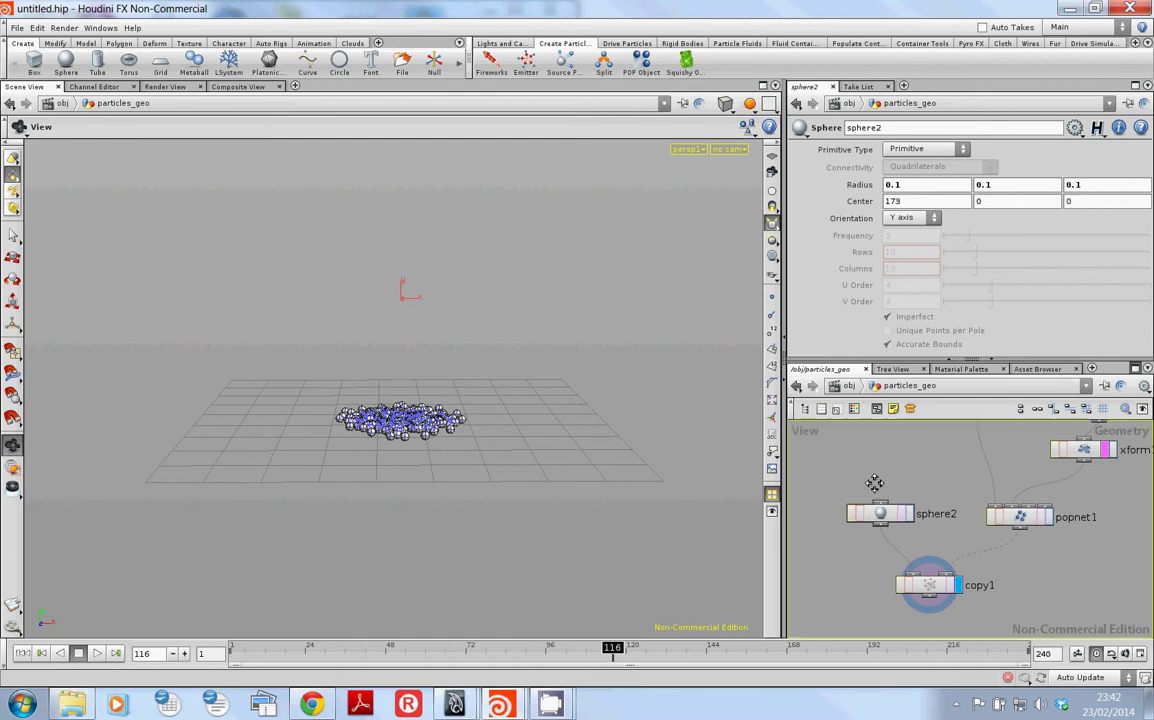
pyautogui.scroll(-5, 885, 508)
pyautogui.scroll(2, 885, 510)
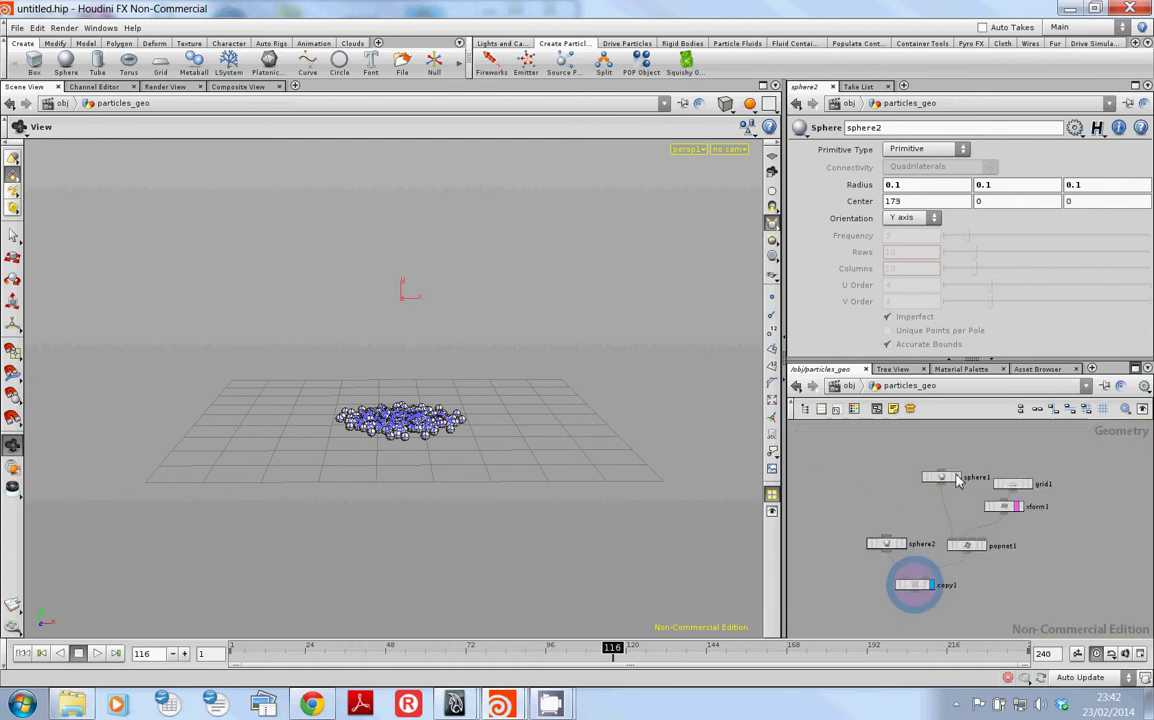
pyautogui.click(955, 479)
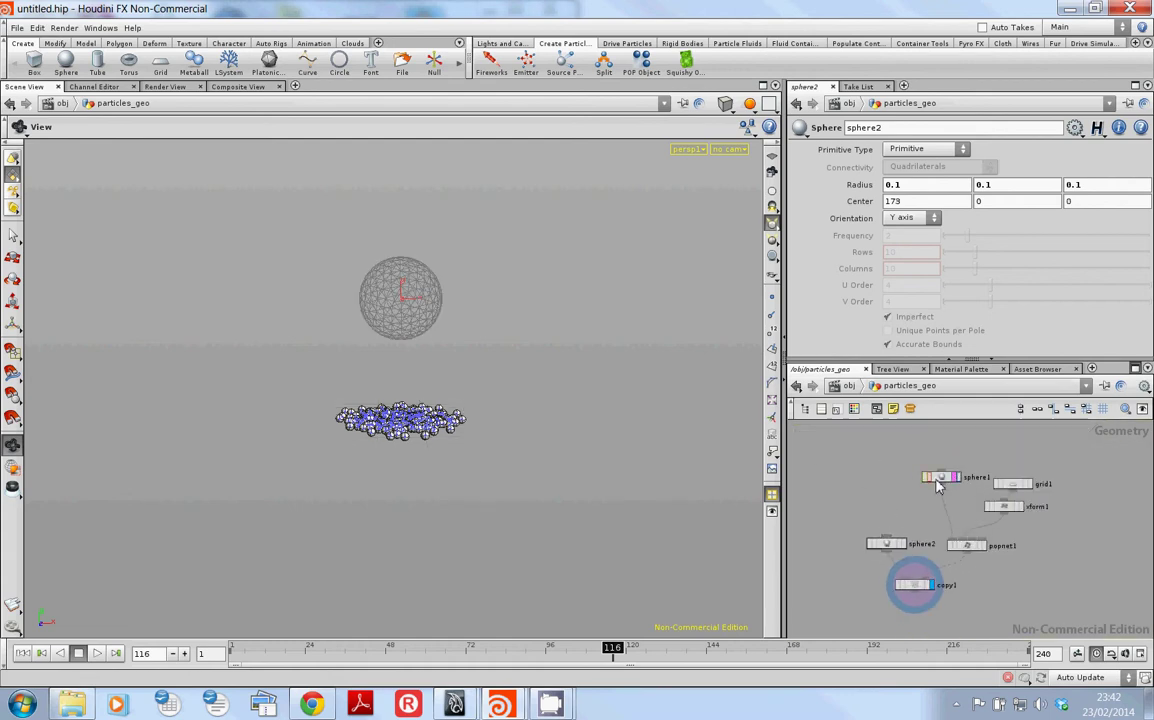
# Preview the simulation from frame 1, rewind, and hide sphere1's wireframe reference.
pyautogui.hotkey('ctrl', 'Up')
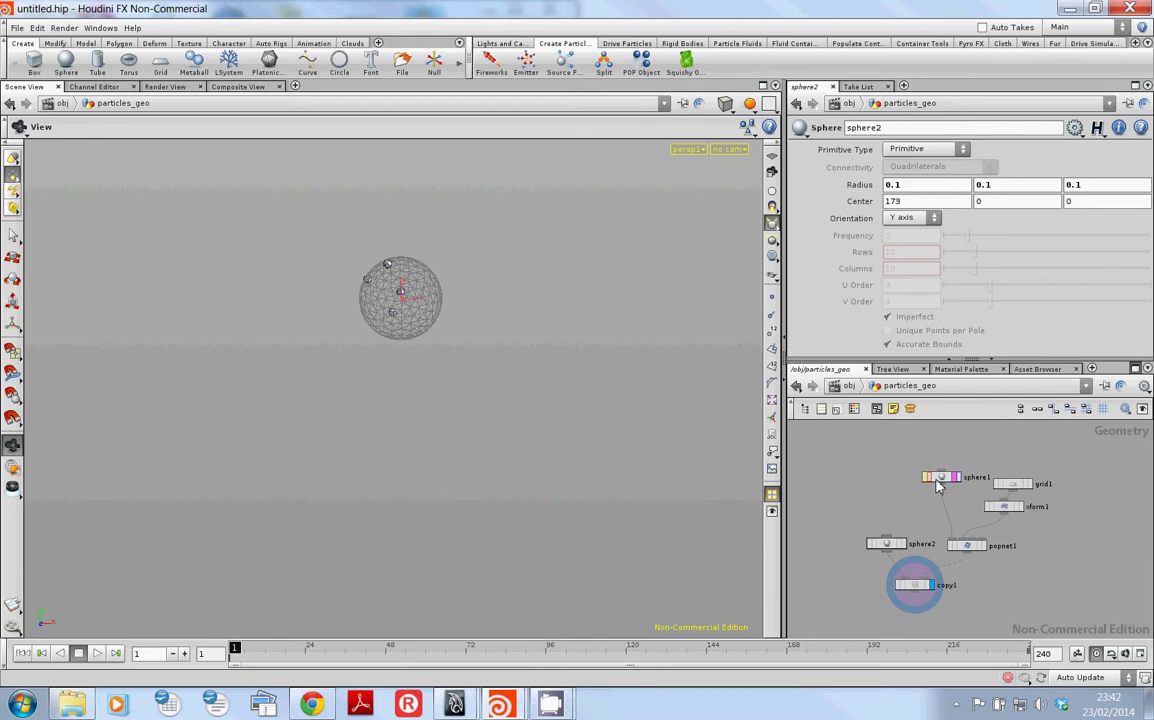
pyautogui.press('Up')
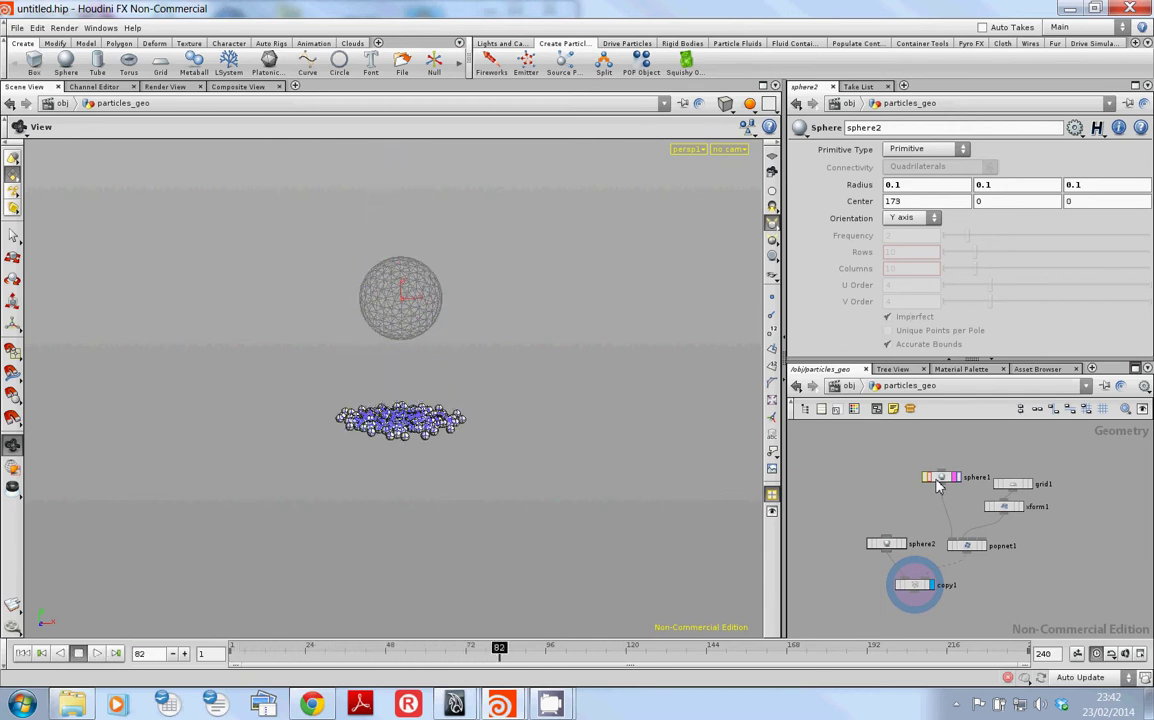
pyautogui.hotkey('ctrl', 'Up')
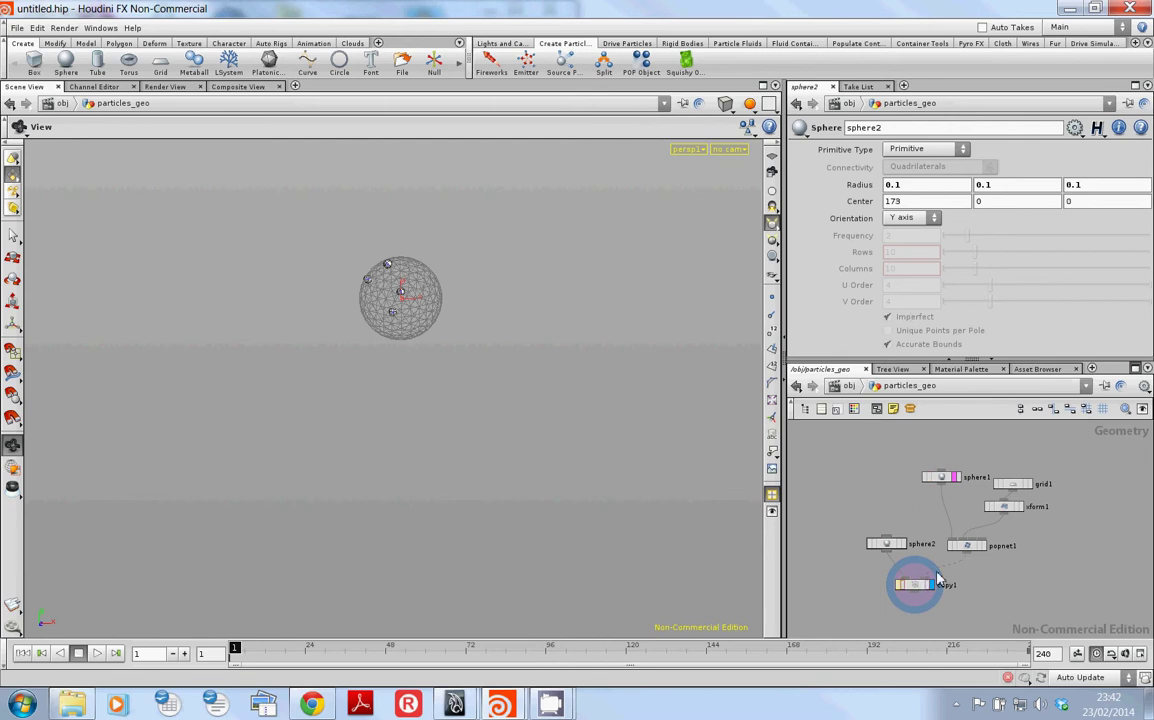
pyautogui.click(954, 478)
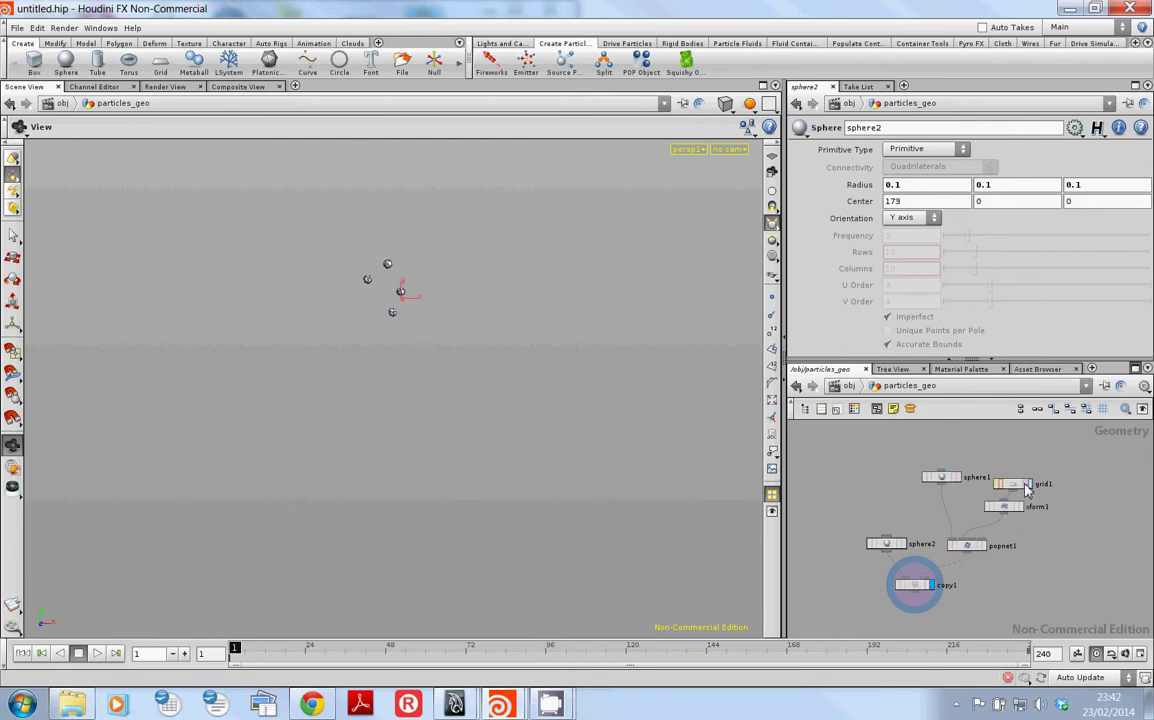
# Add a Merge node below copy1 and wire both copy1 and the xform1 grid into it.
pyautogui.press('Tab')
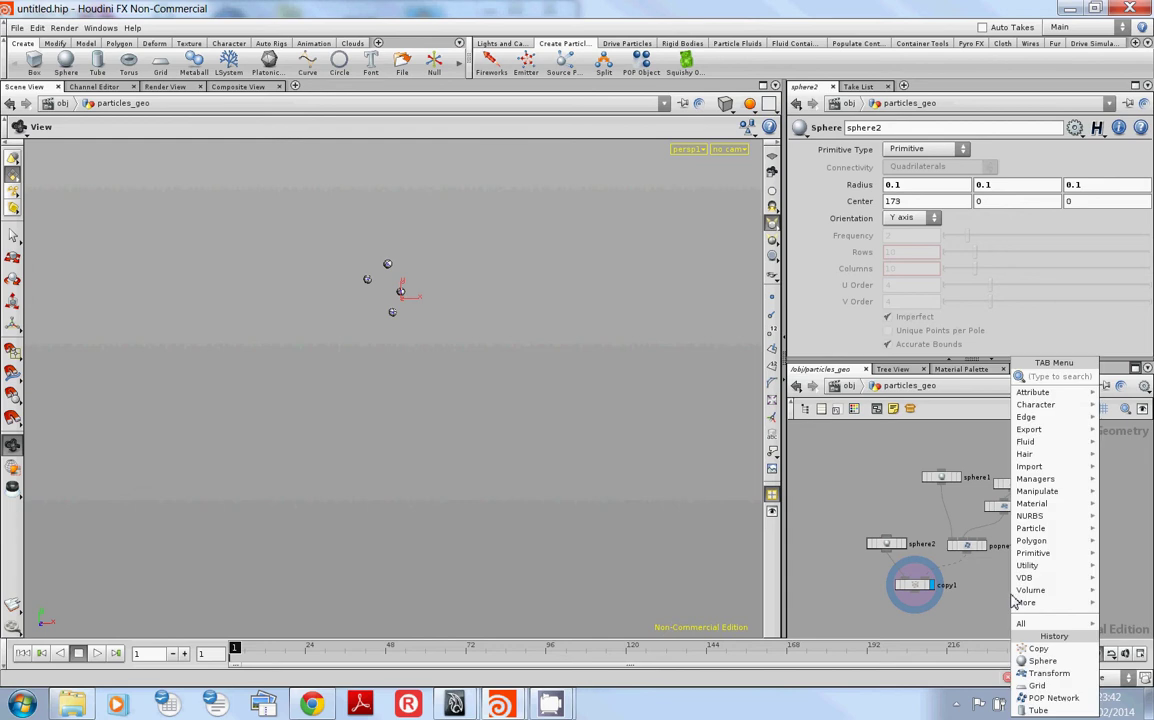
pyautogui.write('merge')
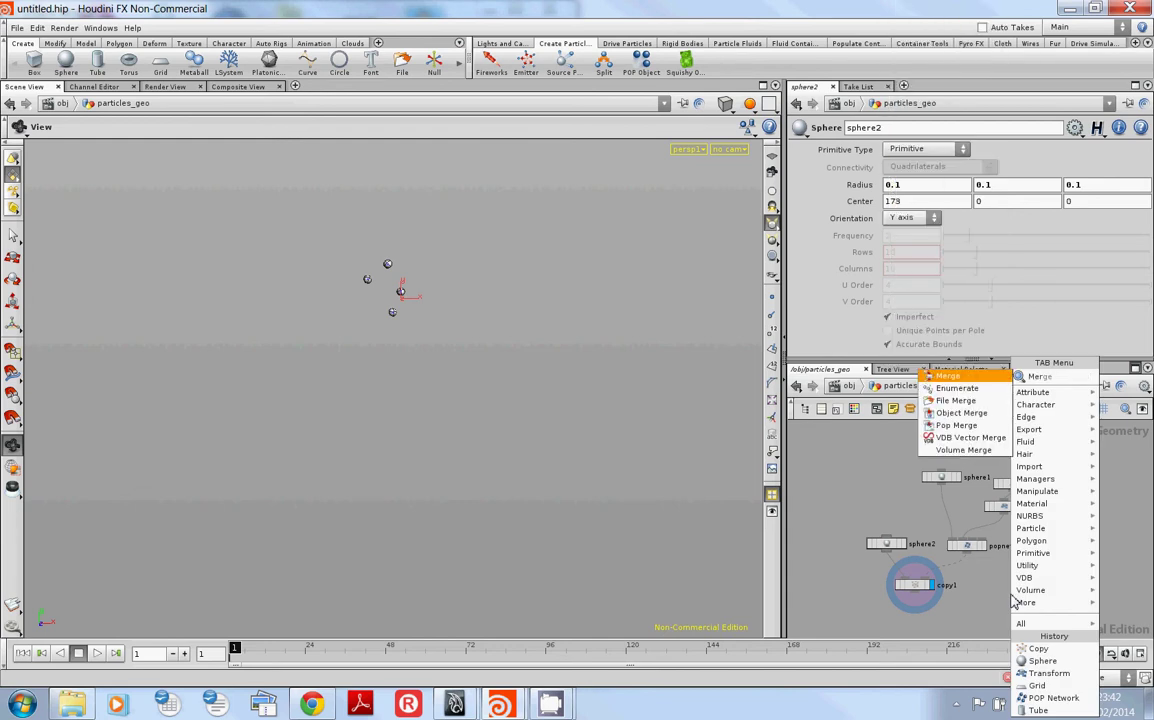
pyautogui.press('Return')
pyautogui.click(1012, 596)
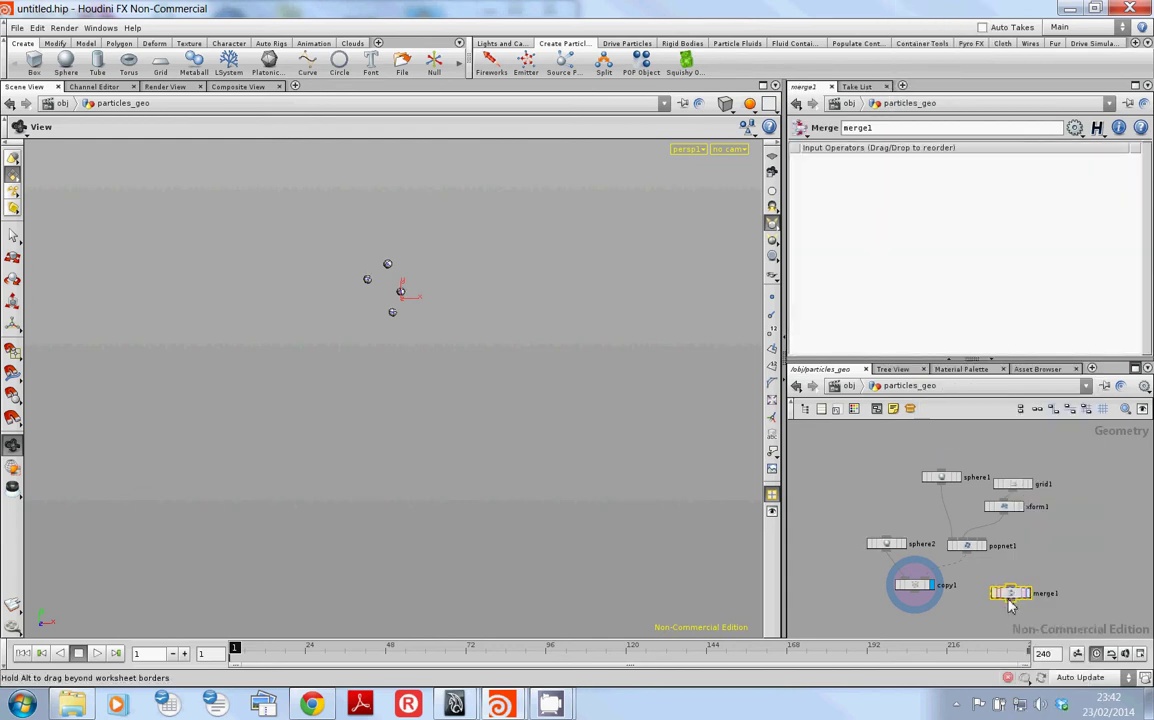
pyautogui.moveTo(994, 595); pyautogui.dragTo(952, 622)
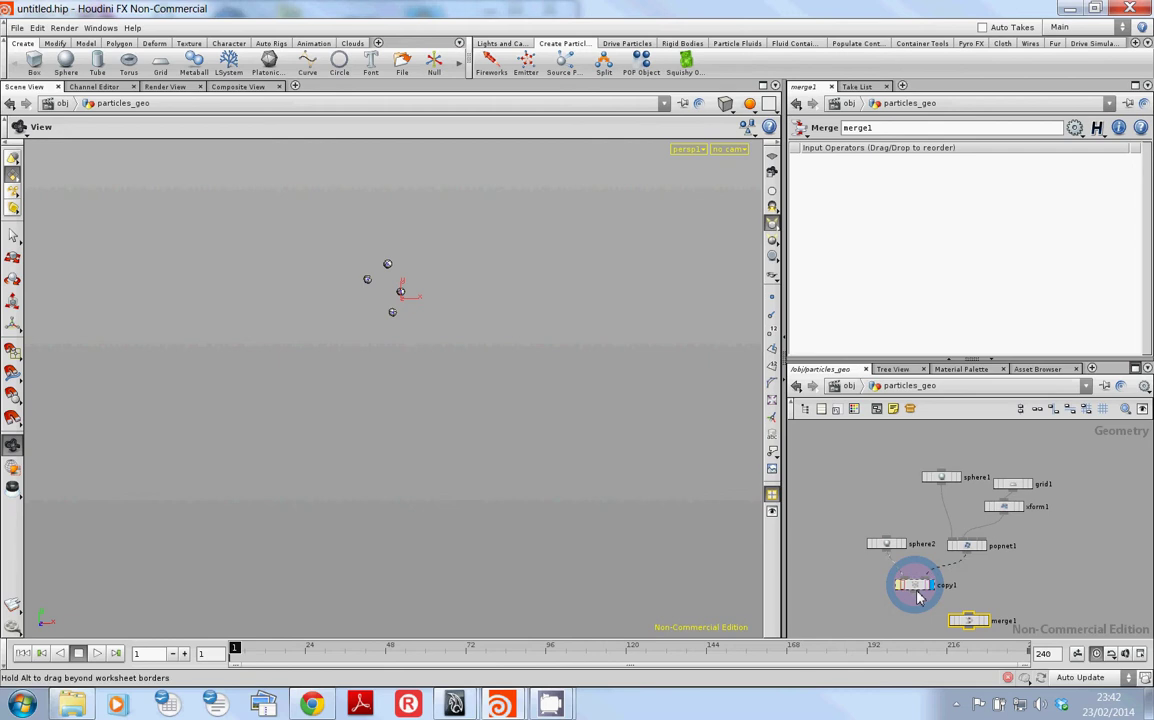
pyautogui.moveTo(886, 549); pyautogui.dragTo(910, 578)
pyautogui.moveTo(970, 617); pyautogui.dragTo(921, 599)
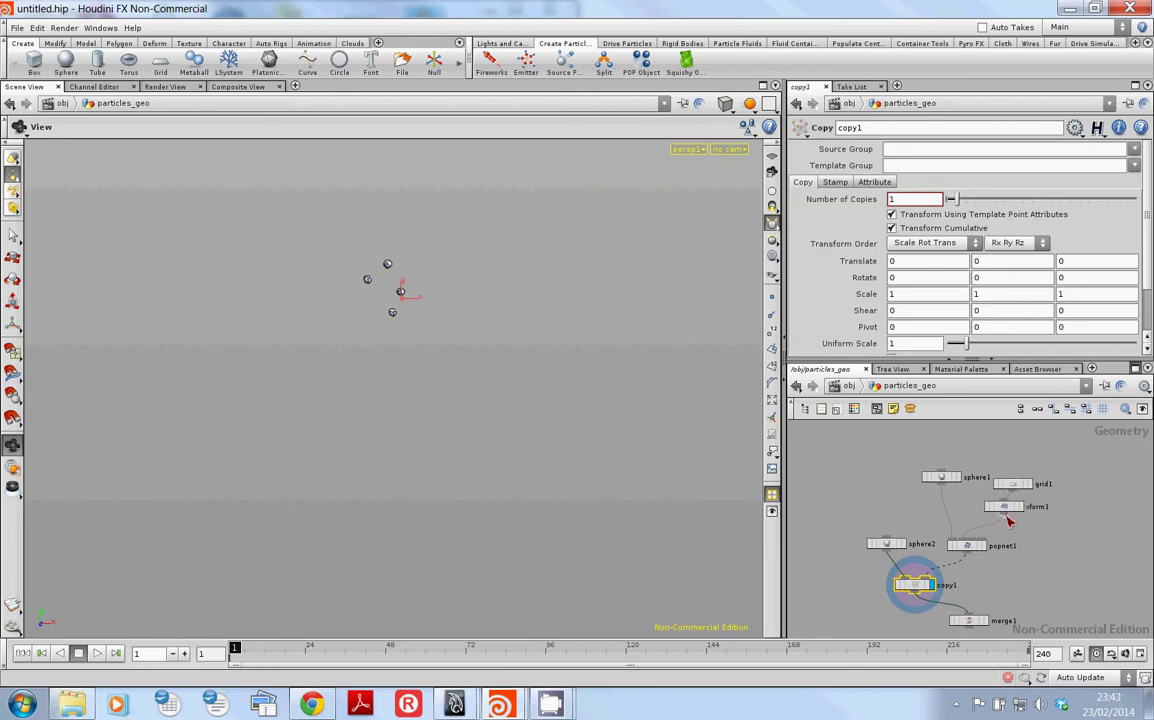
pyautogui.moveTo(1007, 514); pyautogui.dragTo(970, 619)
# Replay the simulation, rewind to frame 1, and select the xform1 node.
pyautogui.press('Up')
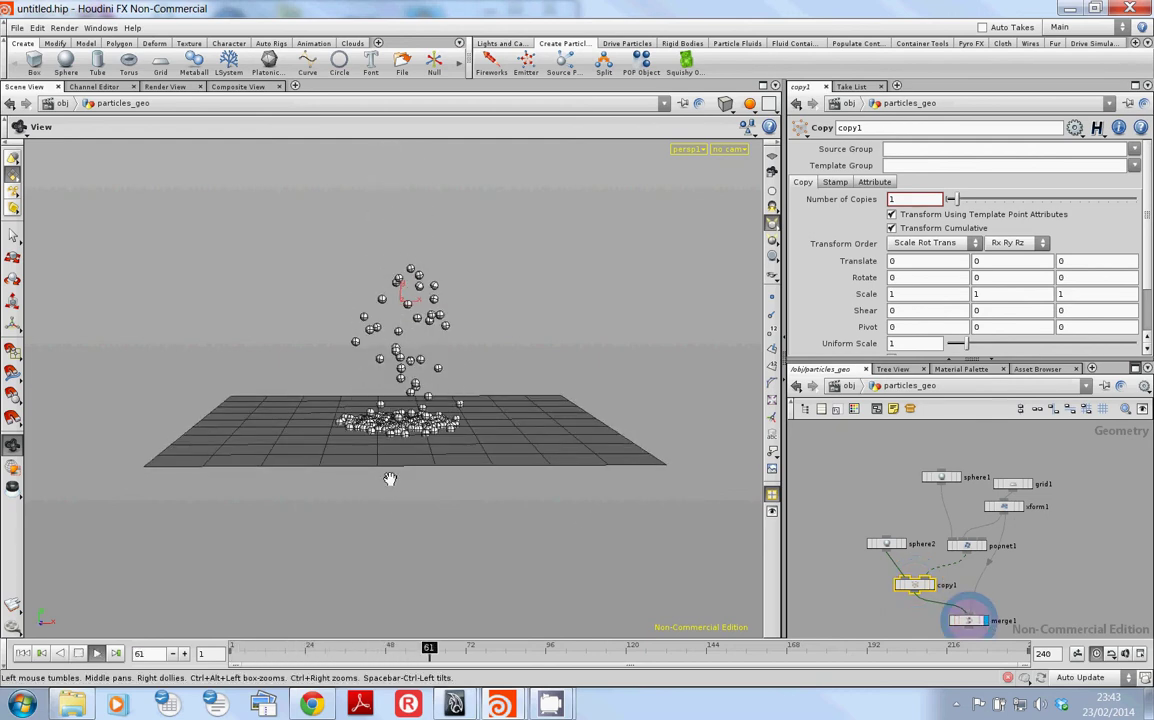
pyautogui.hotkey('ctrl', 'Up')
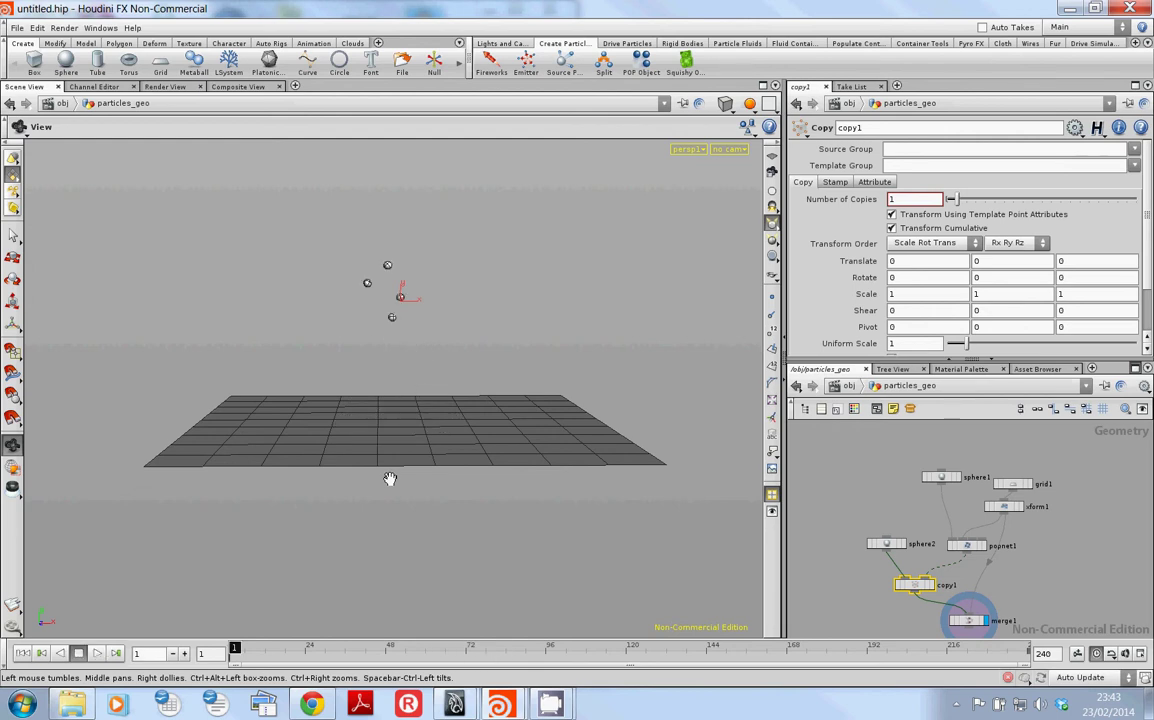
pyautogui.moveTo(1044, 593); pyautogui.dragTo(1046, 531, button='middle')
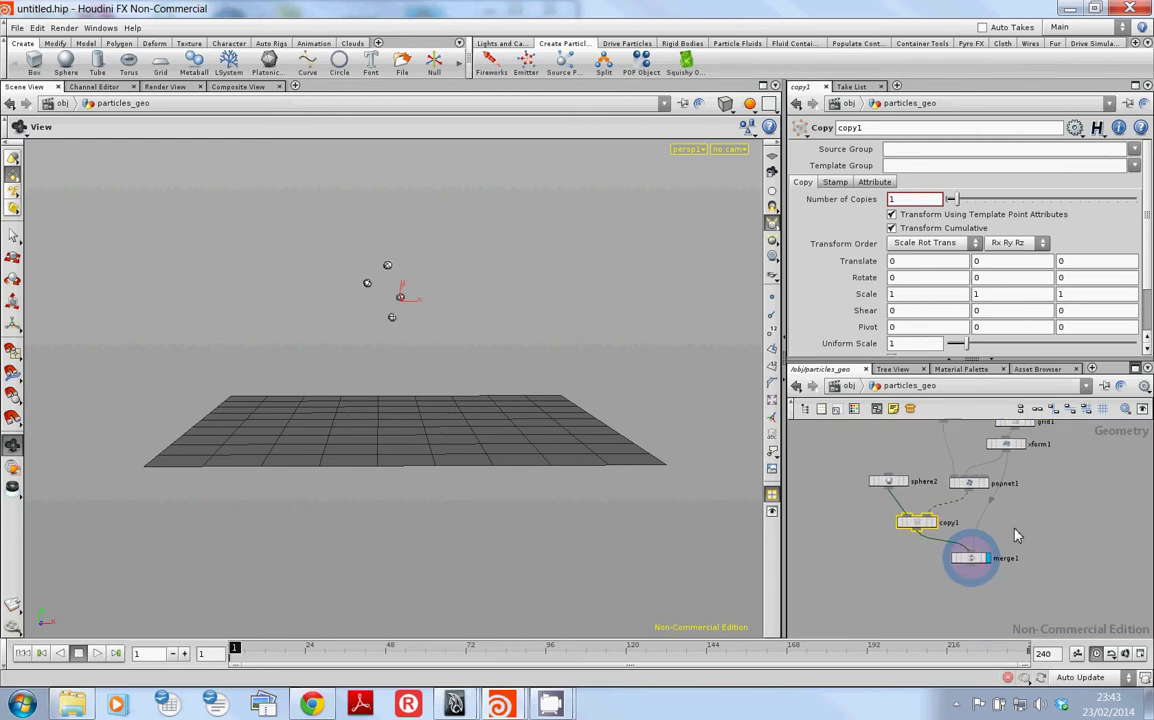
pyautogui.moveTo(1044, 532); pyautogui.dragTo(1031, 577, button='middle')
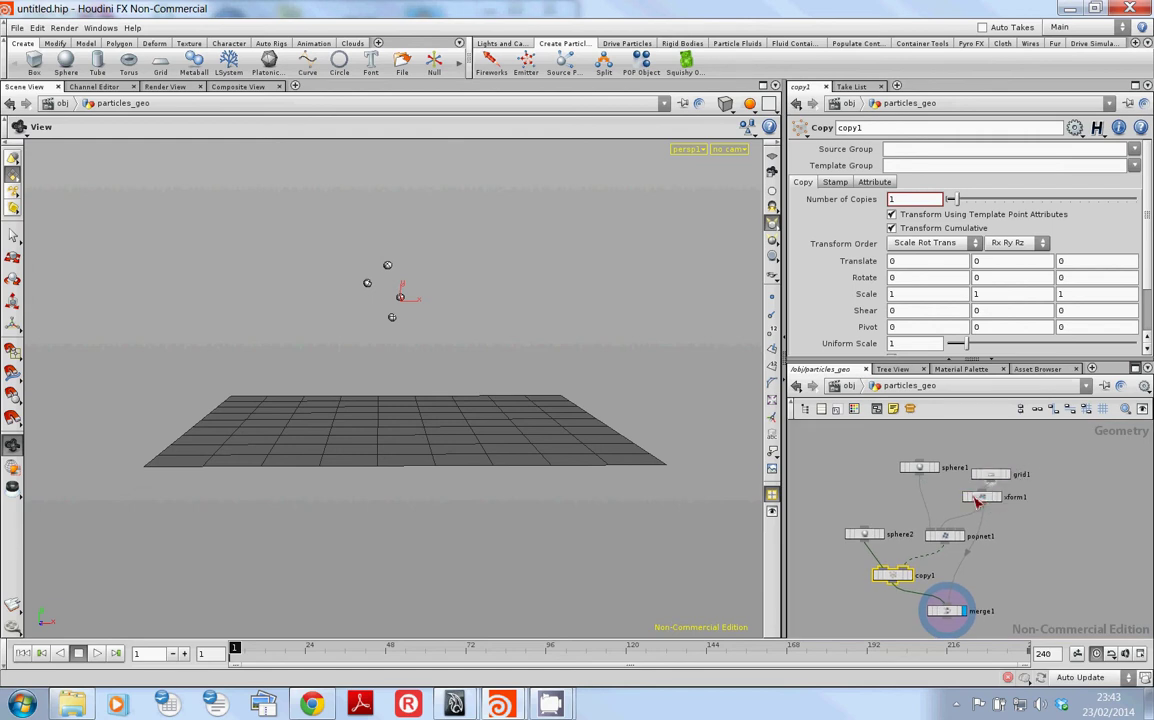
pyautogui.click(997, 500)
pyautogui.moveTo(1010, 582); pyautogui.dragTo(1005, 554, button='middle')
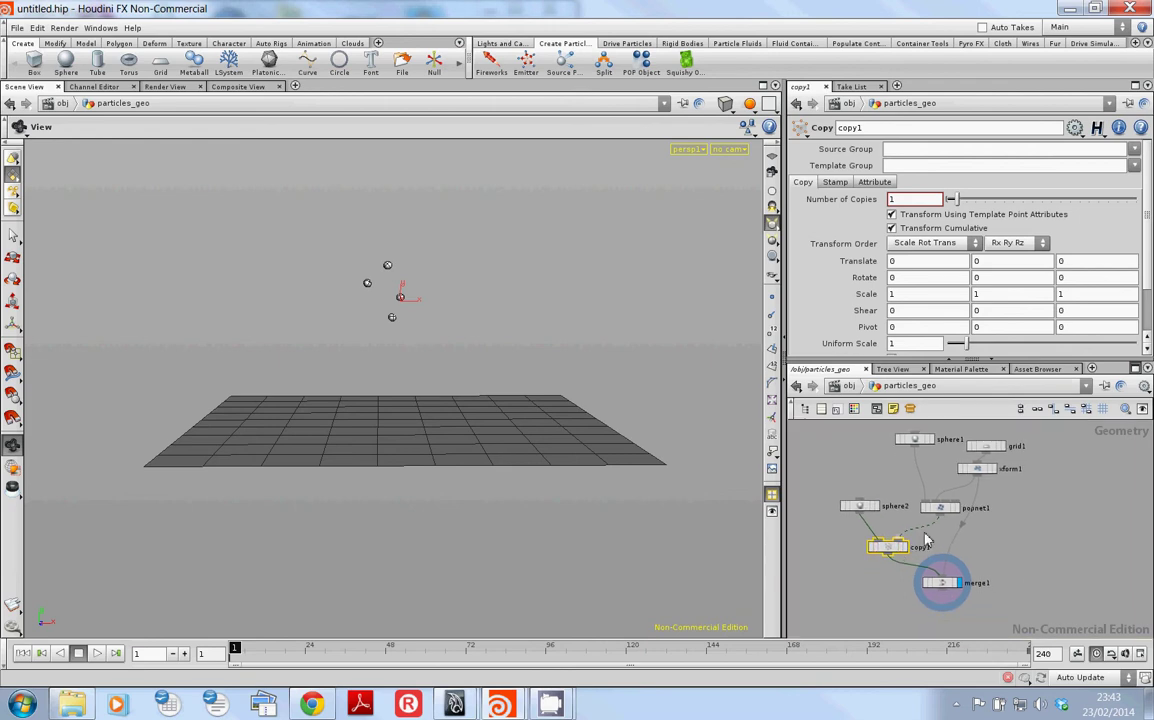
# Inside popnet1, add a Color node wired beneath collision1.
pyautogui.doubleClick(944, 510)
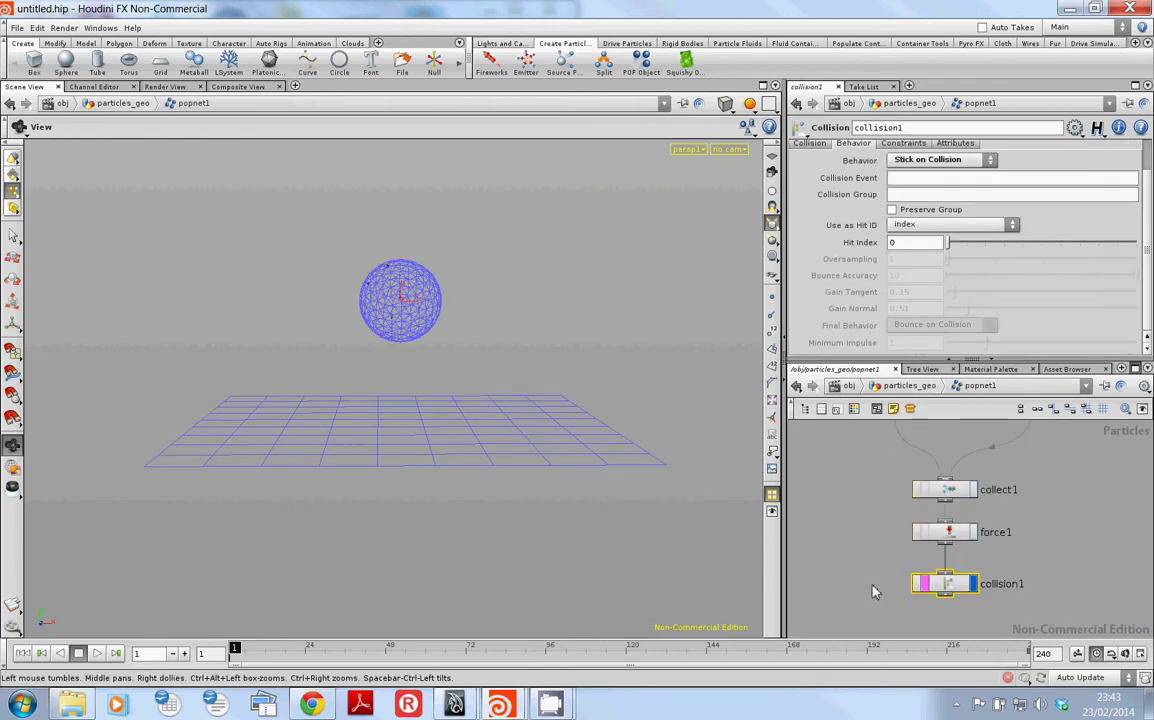
pyautogui.moveTo(866, 569); pyautogui.dragTo(862, 547, button='middle')
pyautogui.press('Tab')
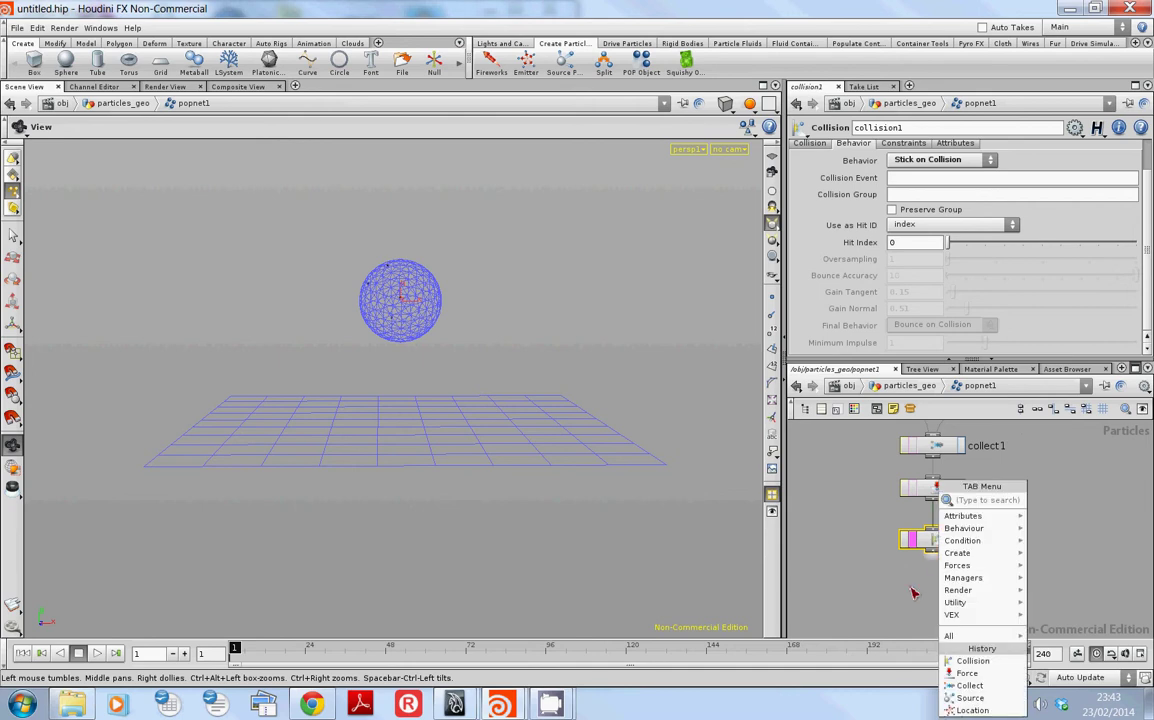
pyautogui.write('col')
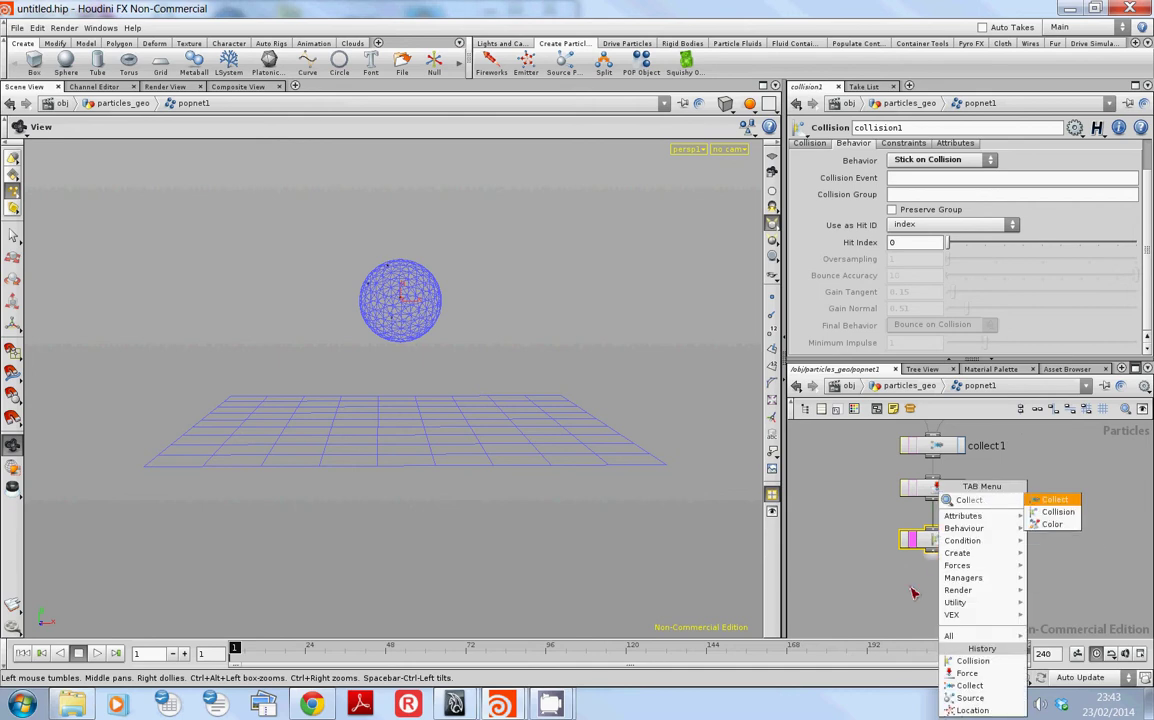
pyautogui.press('Down')
pyautogui.press('Down')
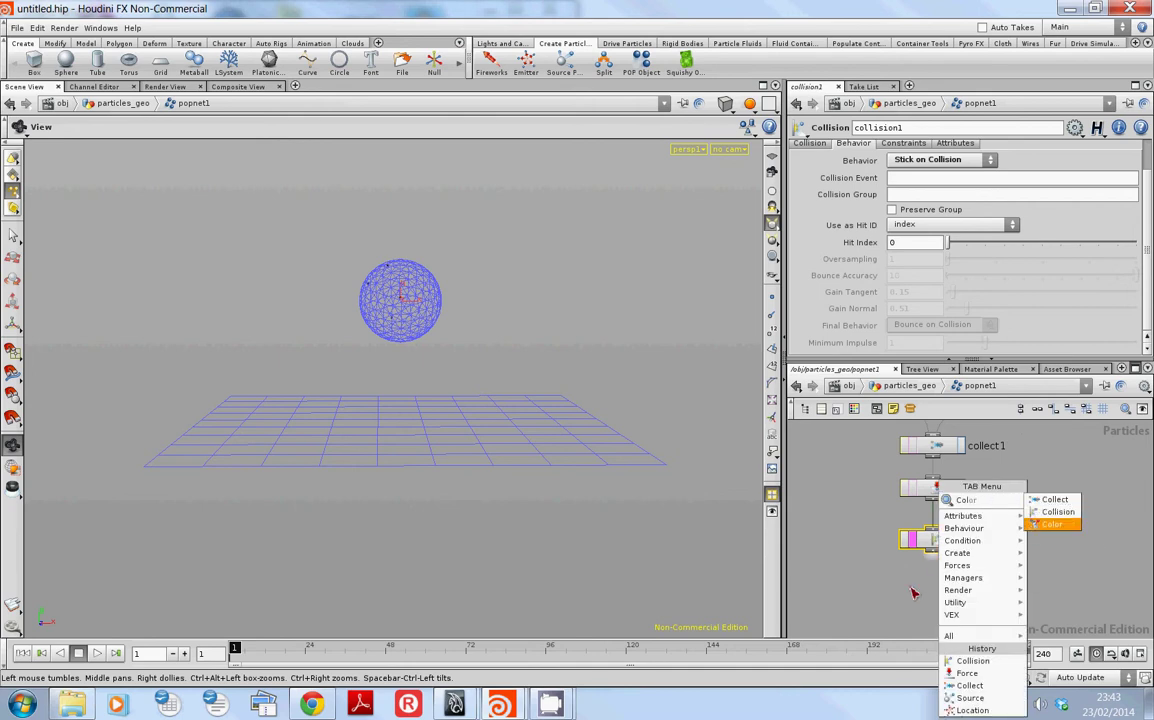
pyautogui.press('Escape')
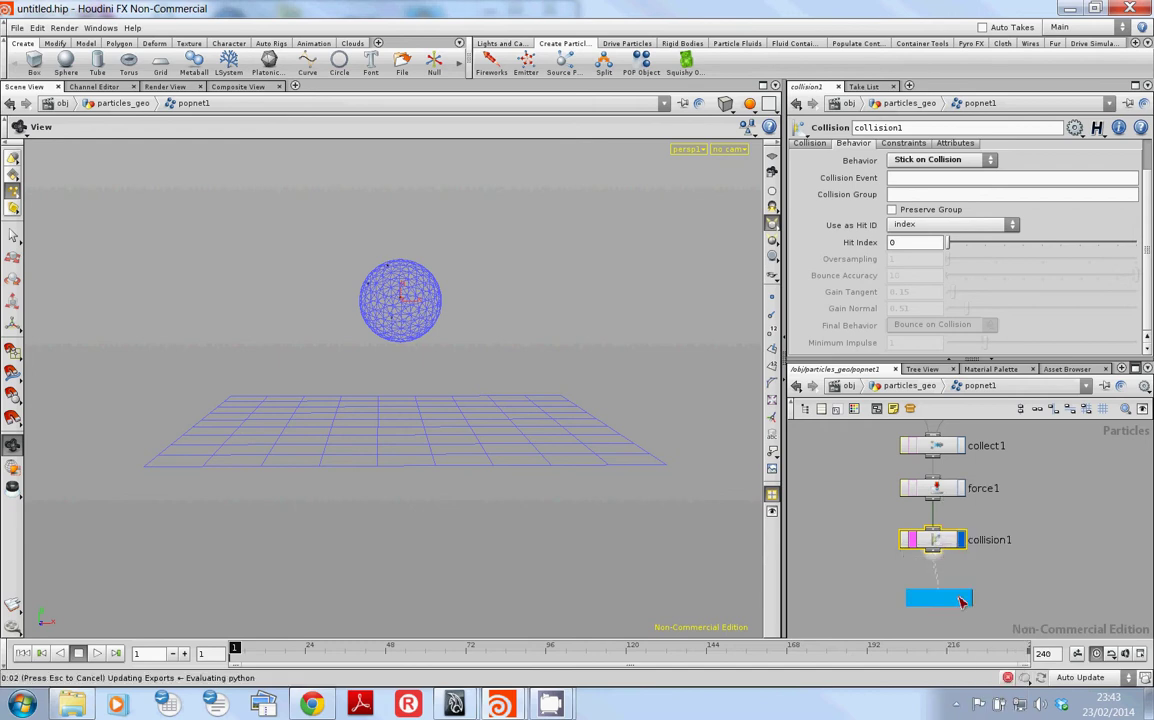
pyautogui.click(938, 598)
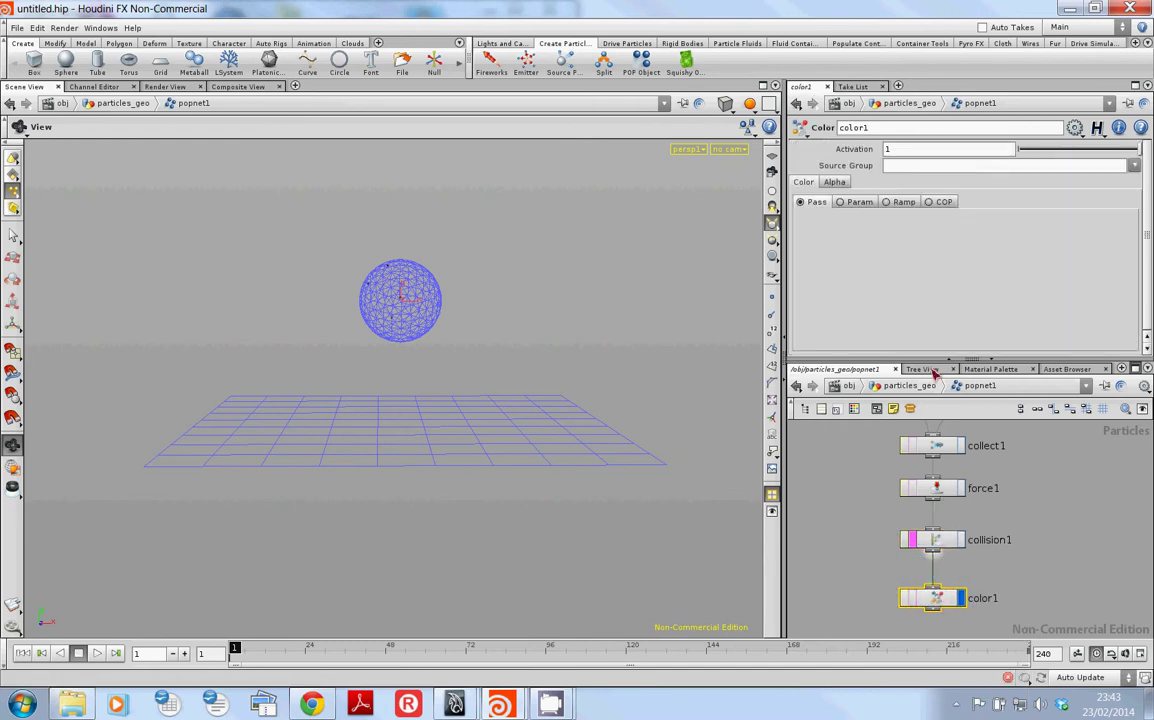
# Set color1 to a constant white (1, 1, 1) by deleting its channels, then play.
pyautogui.click(841, 202)
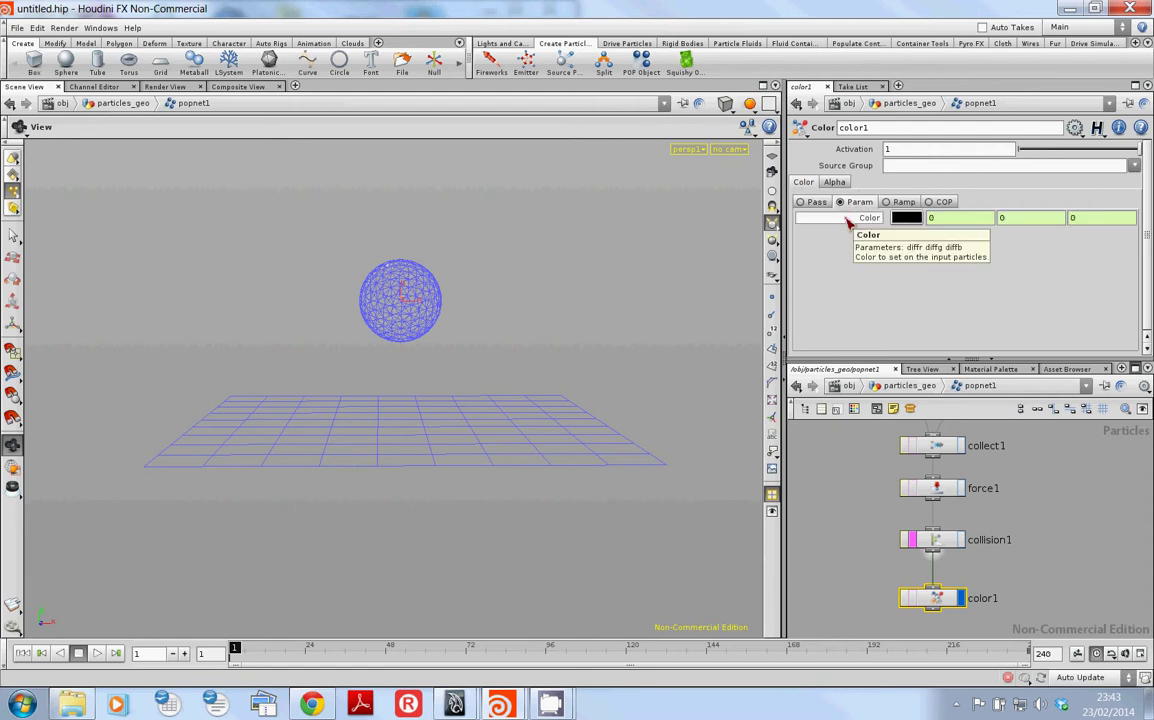
pyautogui.rightClick(847, 222)
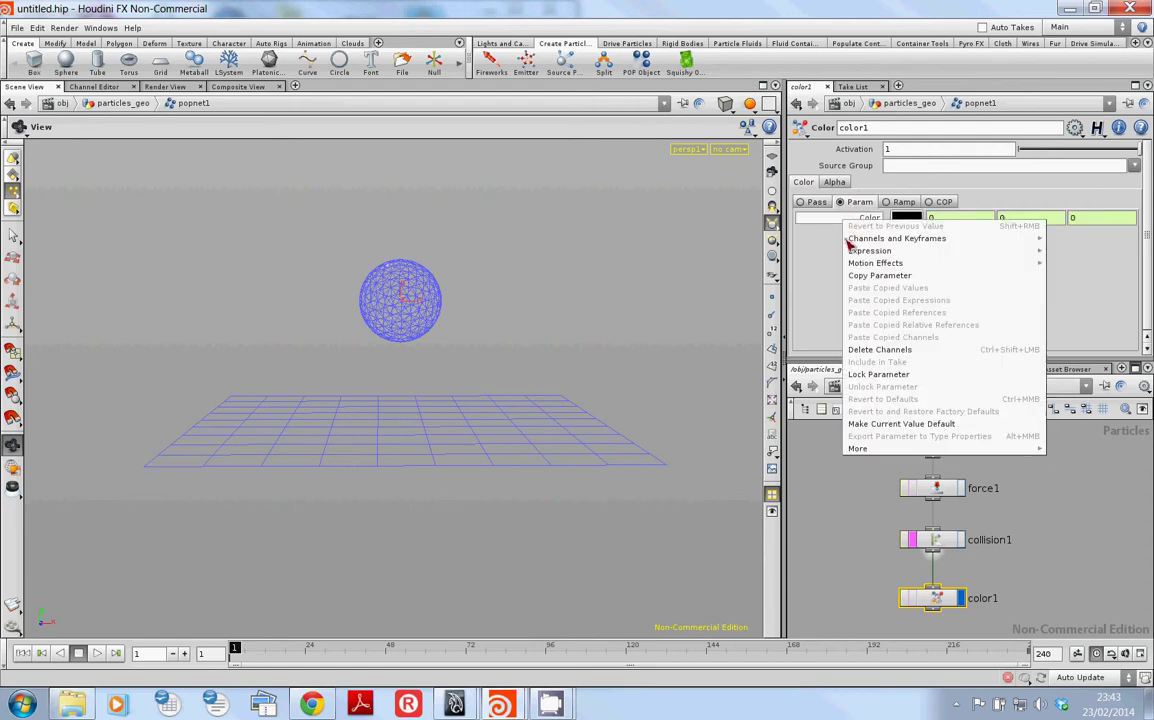
pyautogui.click(880, 351)
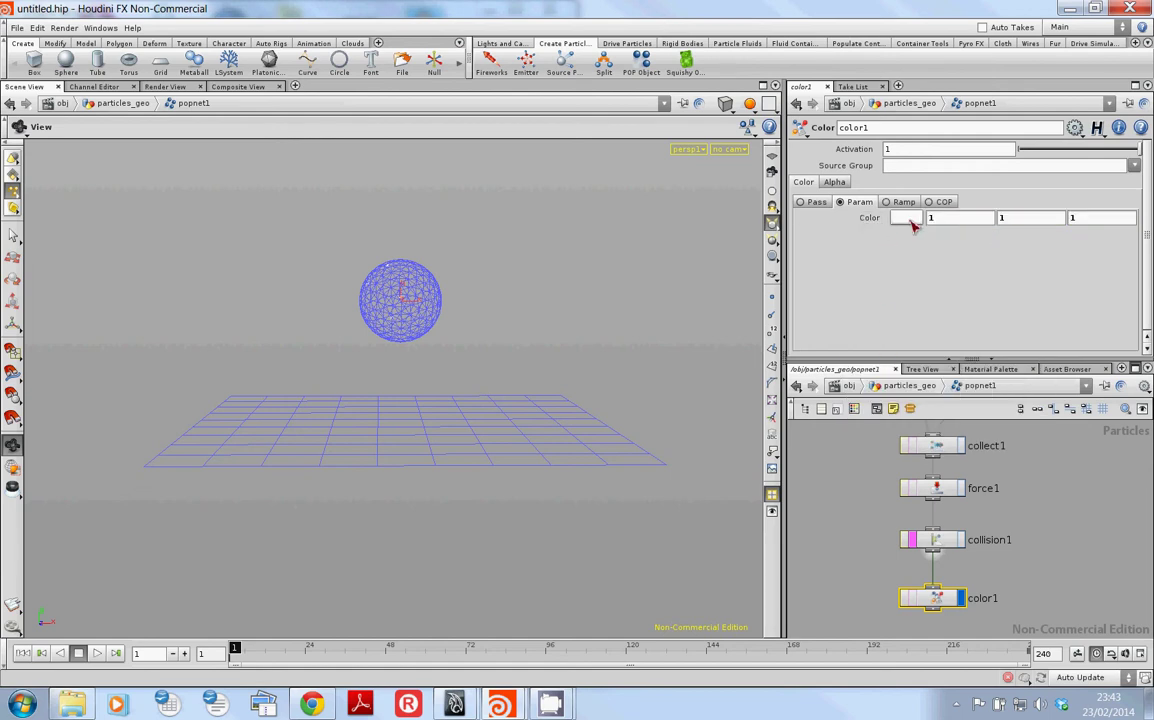
pyautogui.press('Up')
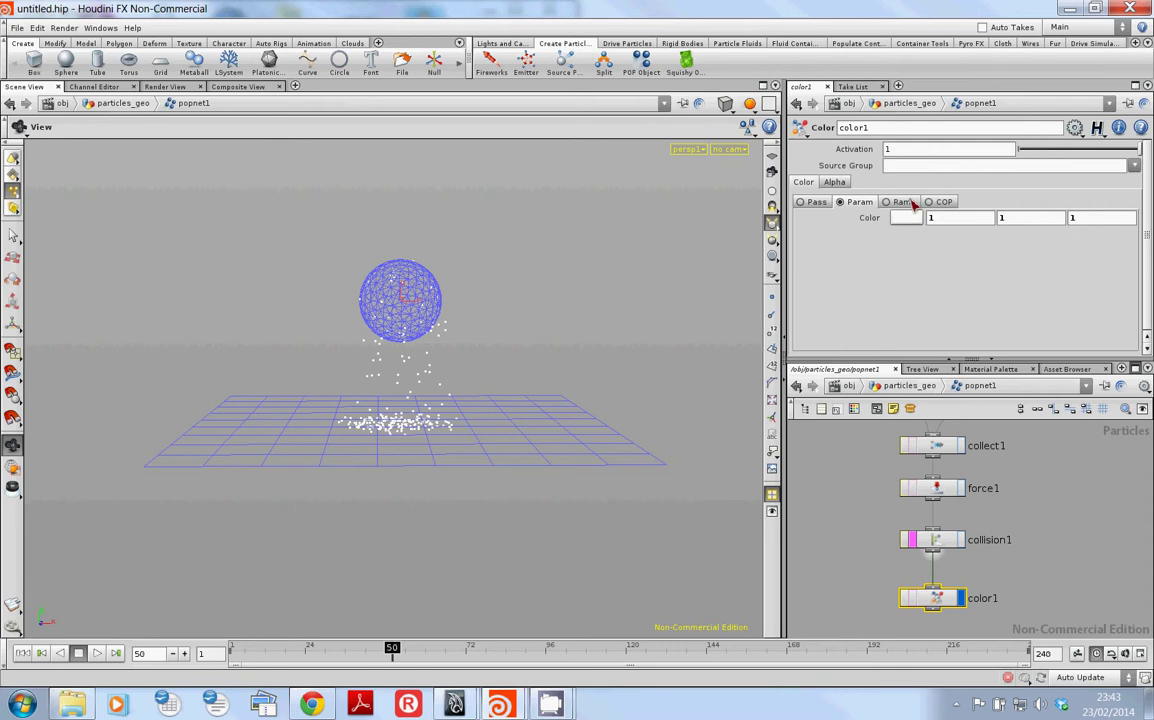
# Switch color1 to a Ramp and make the left ramp key red.
pyautogui.click(897, 202)
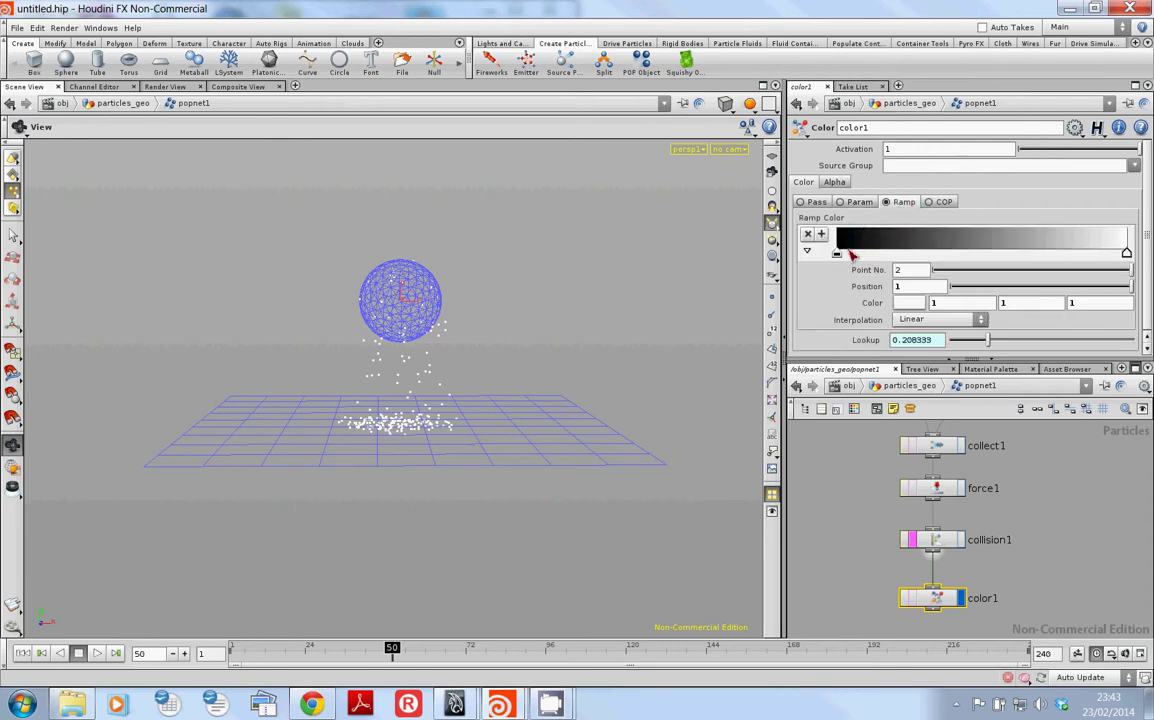
pyautogui.click(838, 254)
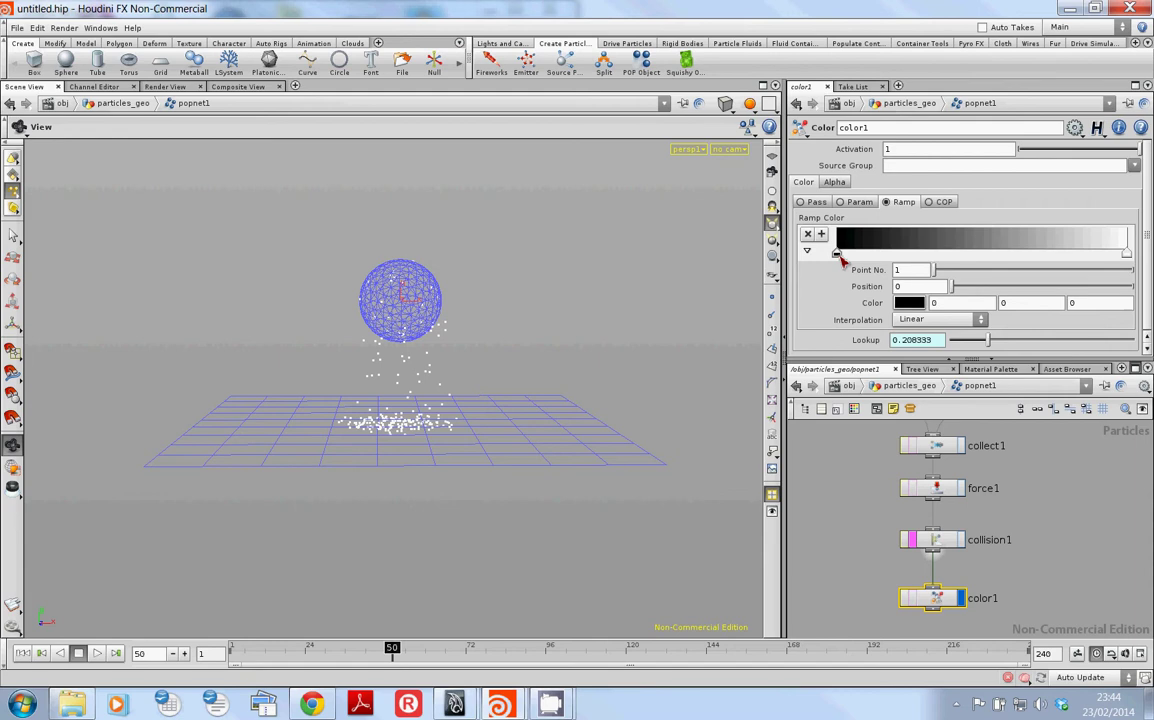
pyautogui.click(908, 304)
pyautogui.click(930, 210)
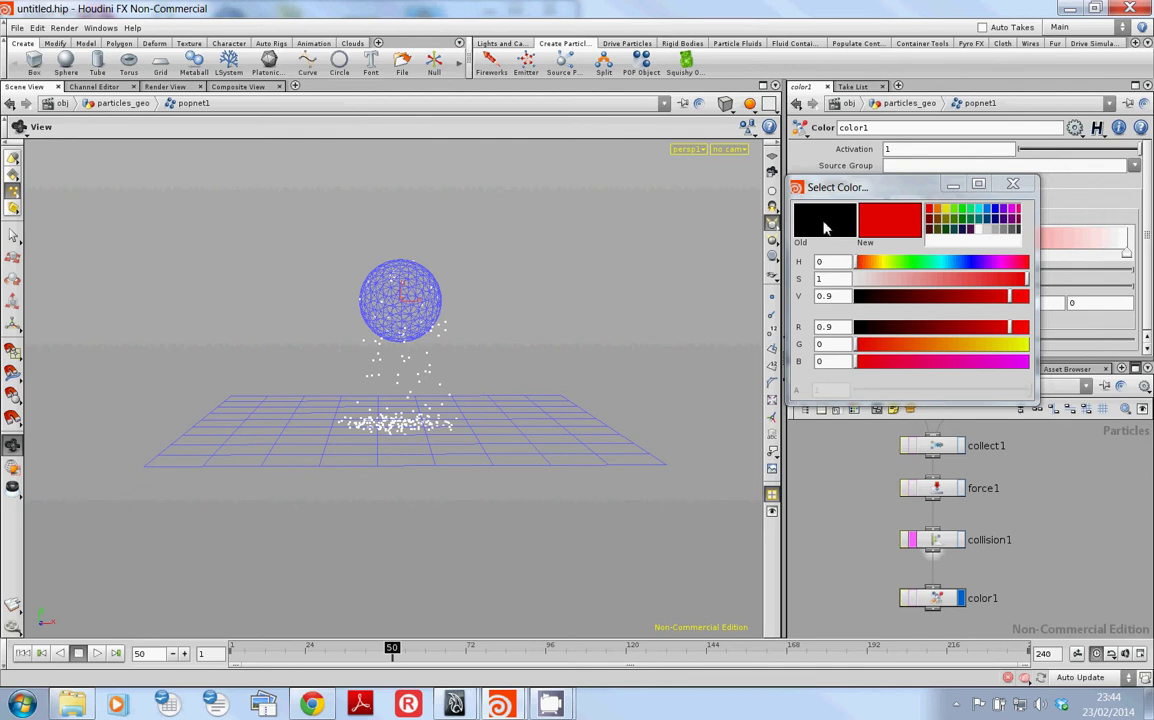
pyautogui.click(1013, 184)
# Make the right ramp key light green (0.535333, 1, 0.18) and replay from frame 1.
pyautogui.click(1127, 254)
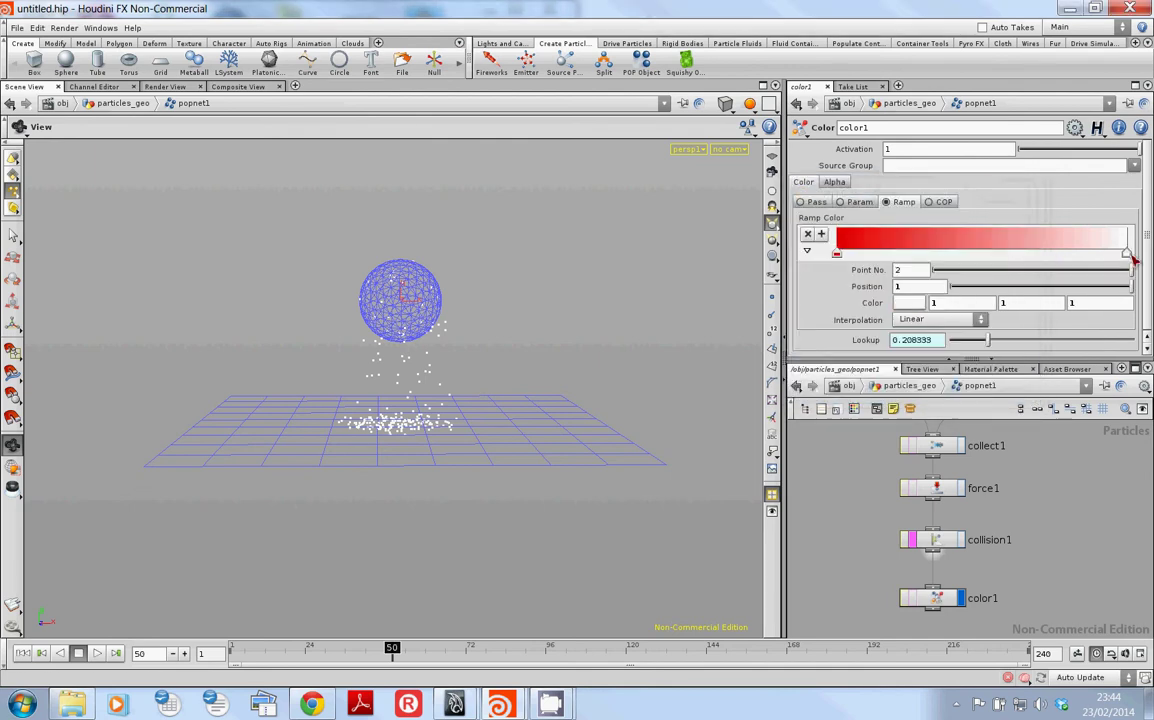
pyautogui.click(908, 302)
pyautogui.click(900, 262)
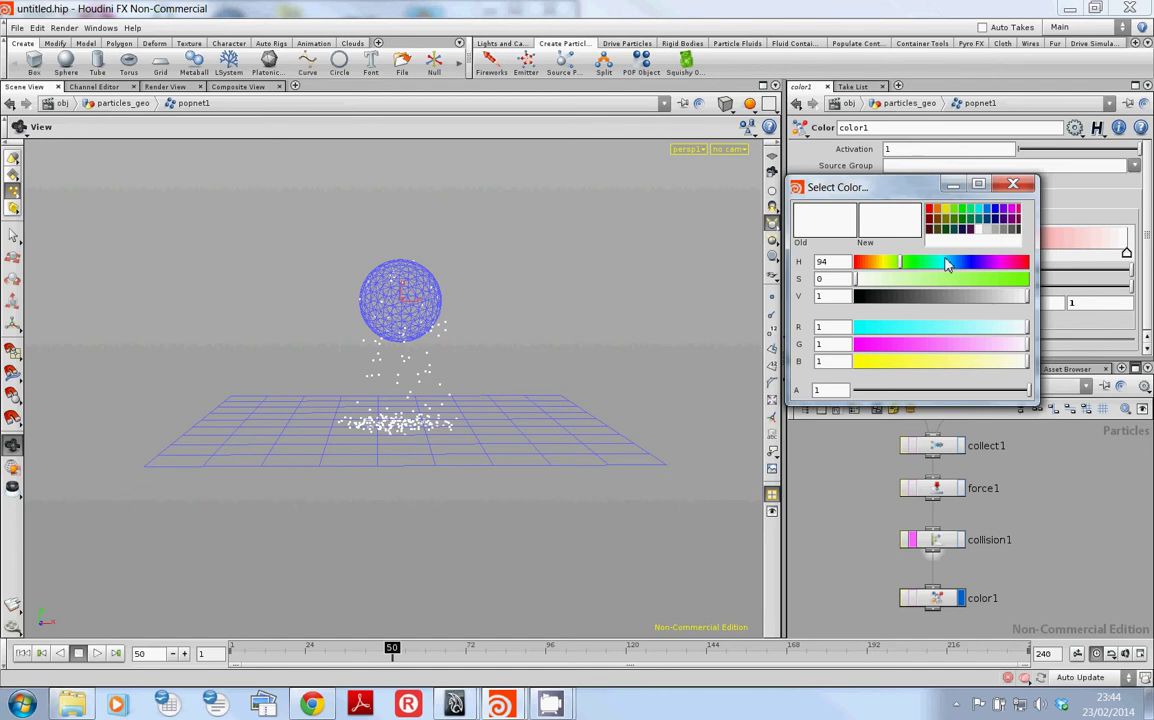
pyautogui.click(1013, 184)
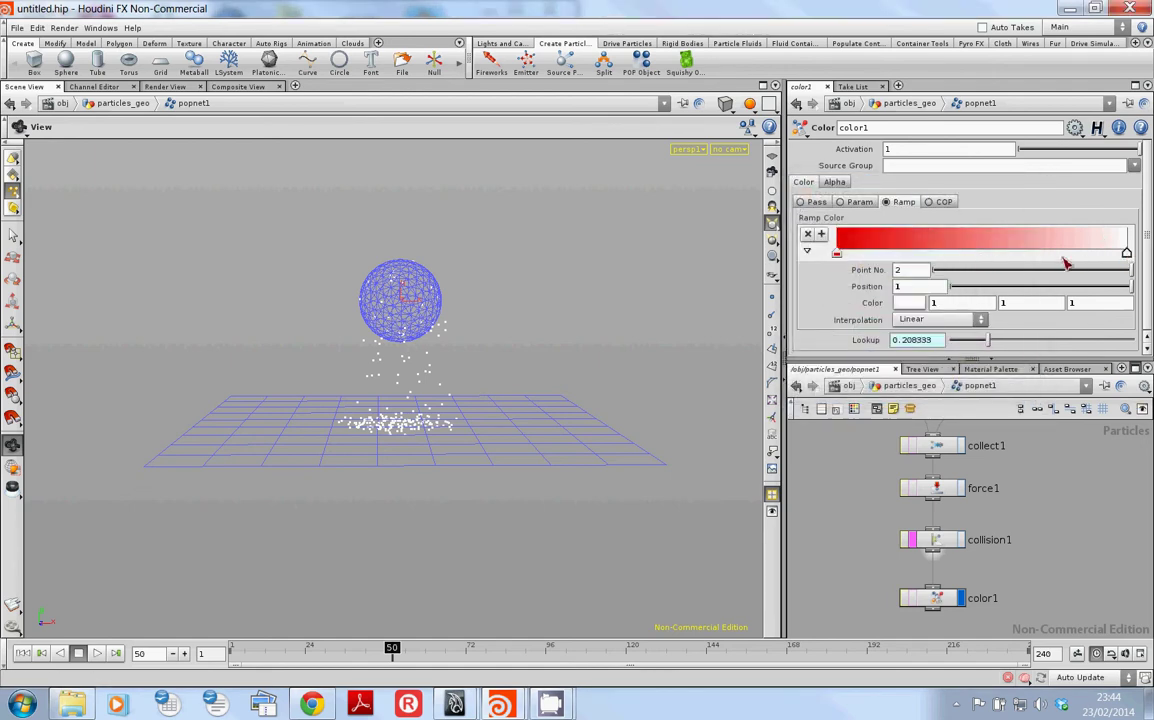
pyautogui.click(922, 305)
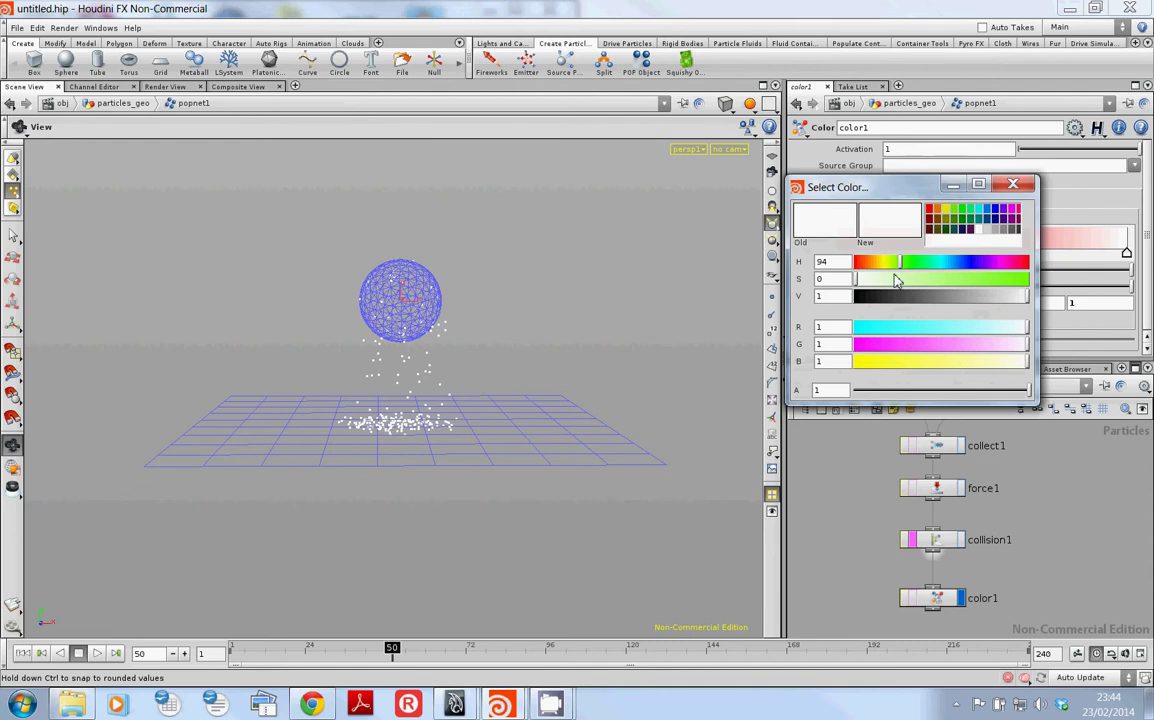
pyautogui.moveTo(925, 281); pyautogui.dragTo(996, 281)
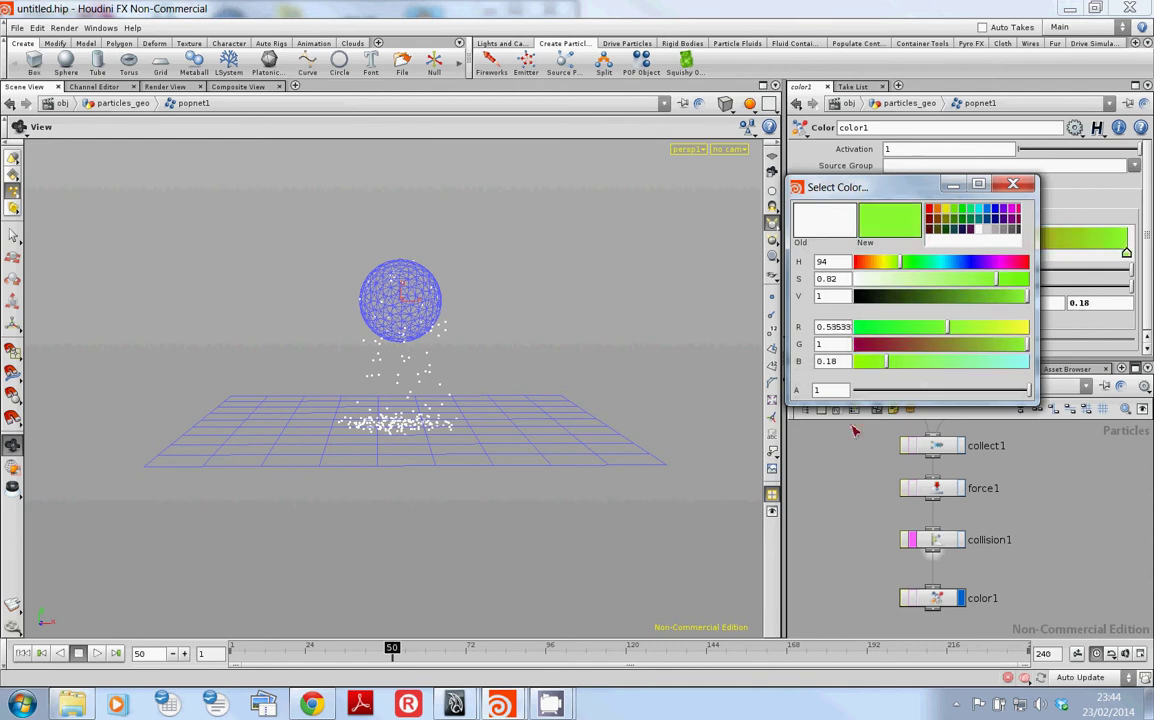
pyautogui.click(1012, 184)
pyautogui.hotkey('ctrl', 'Left')
pyautogui.press('Up')
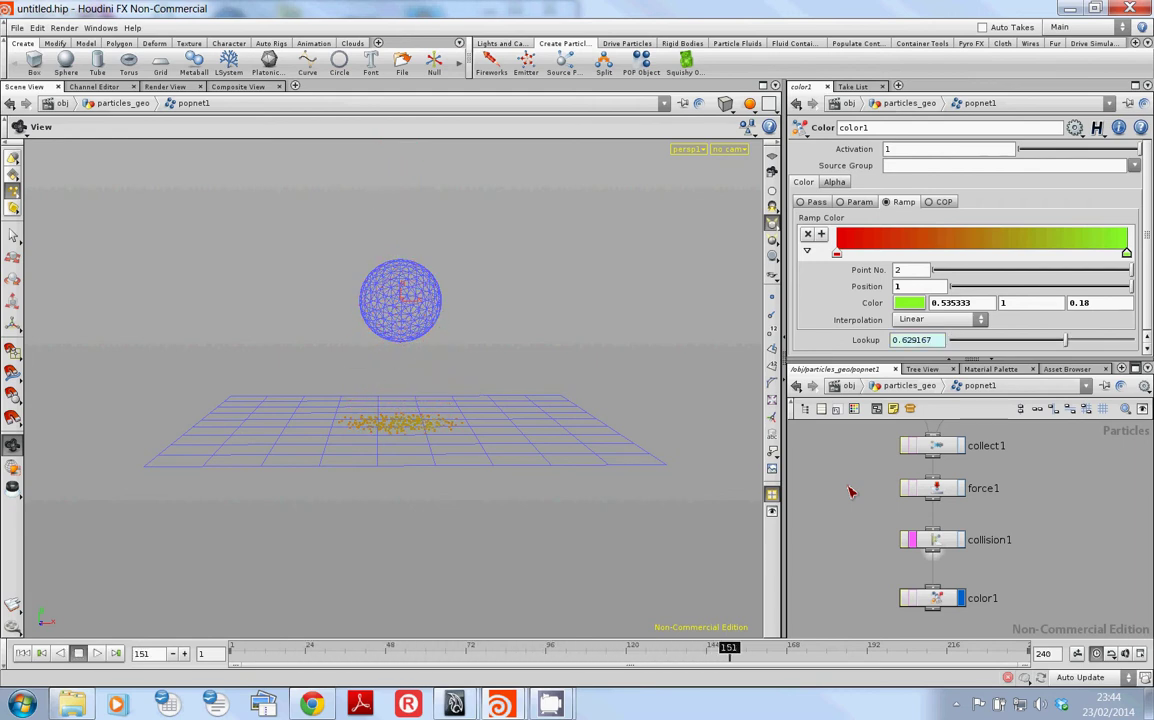
# Rewind and show source1's Birth settings: birth rate 100, life expectancy 100.
pyautogui.hotkey('ctrl', 'Left')
pyautogui.scroll(3, 850, 505)
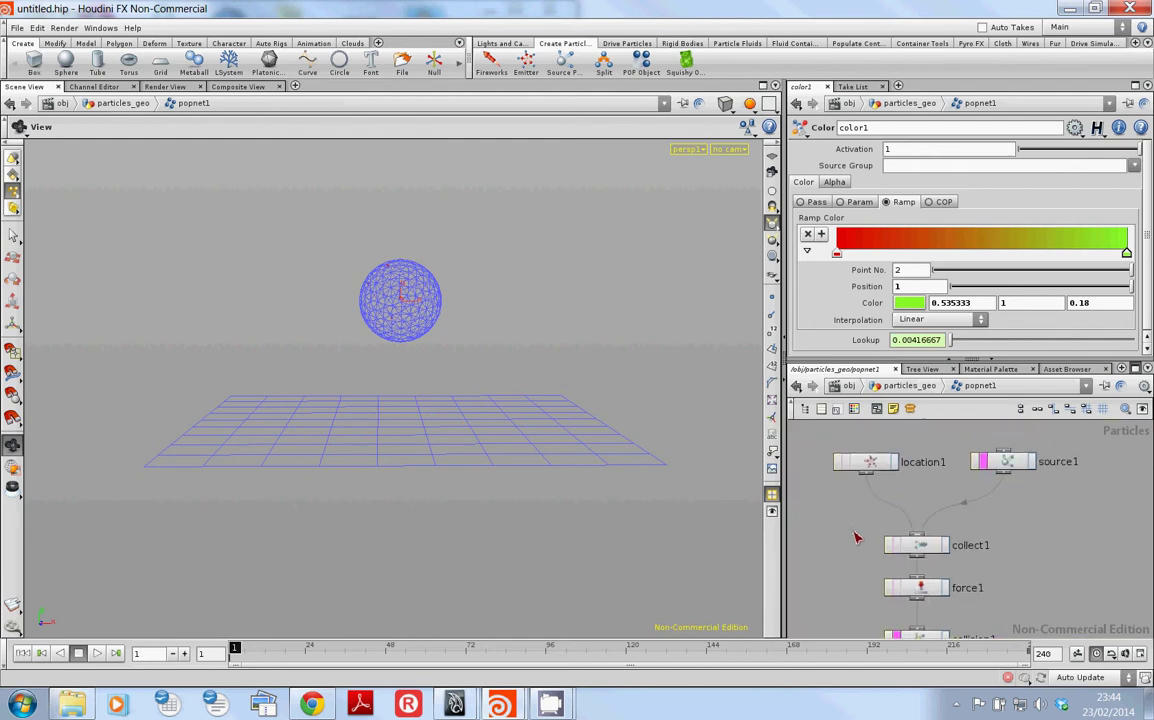
pyautogui.moveTo(848, 543); pyautogui.dragTo(837, 532, button='middle')
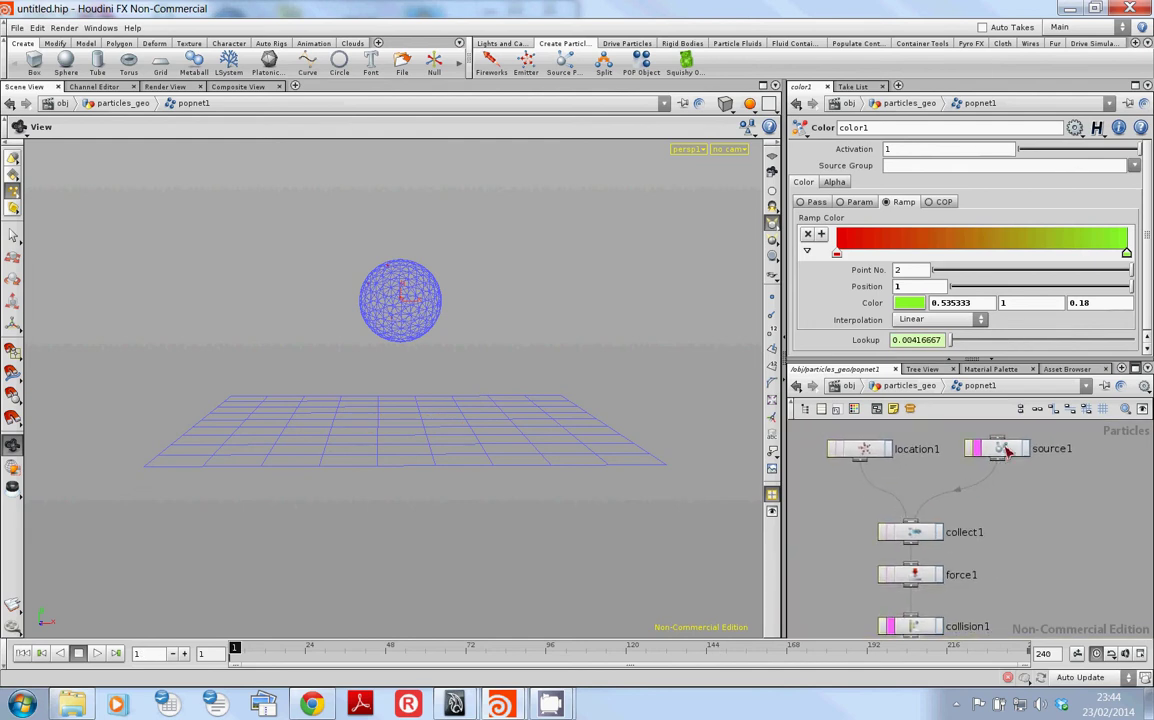
pyautogui.click(1007, 452)
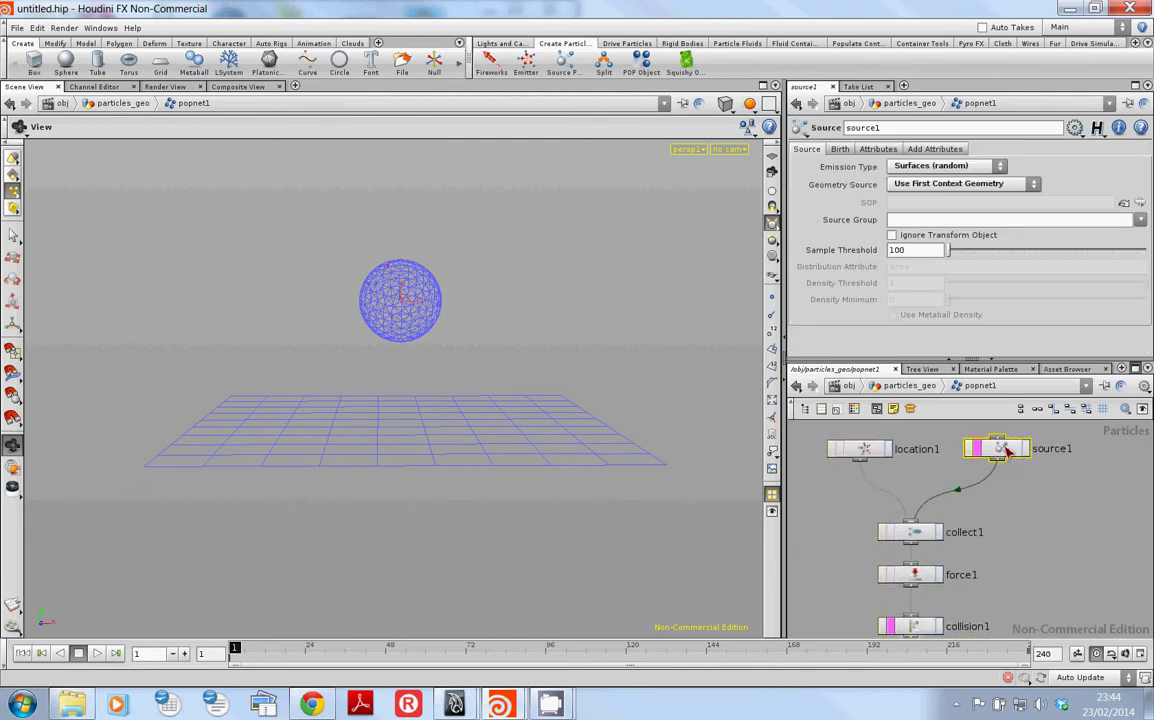
pyautogui.click(840, 150)
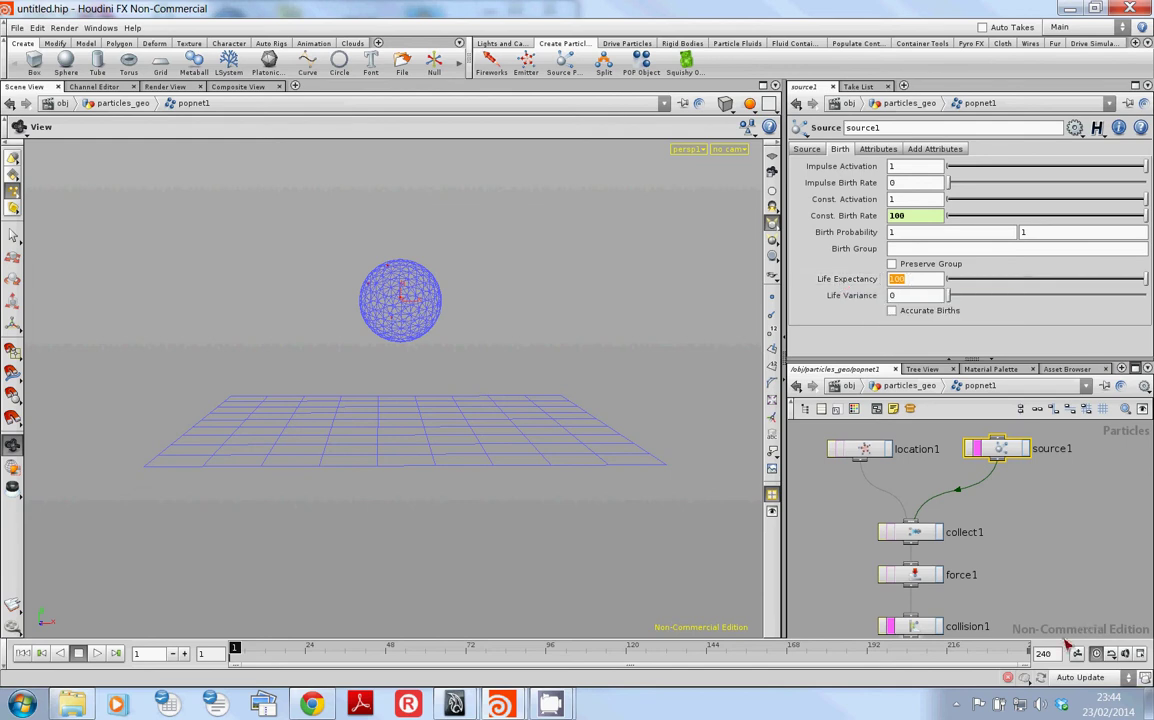
# Change the global frame range end from 240 to 300 without stretching existing channels.
pyautogui.click(1143, 655)
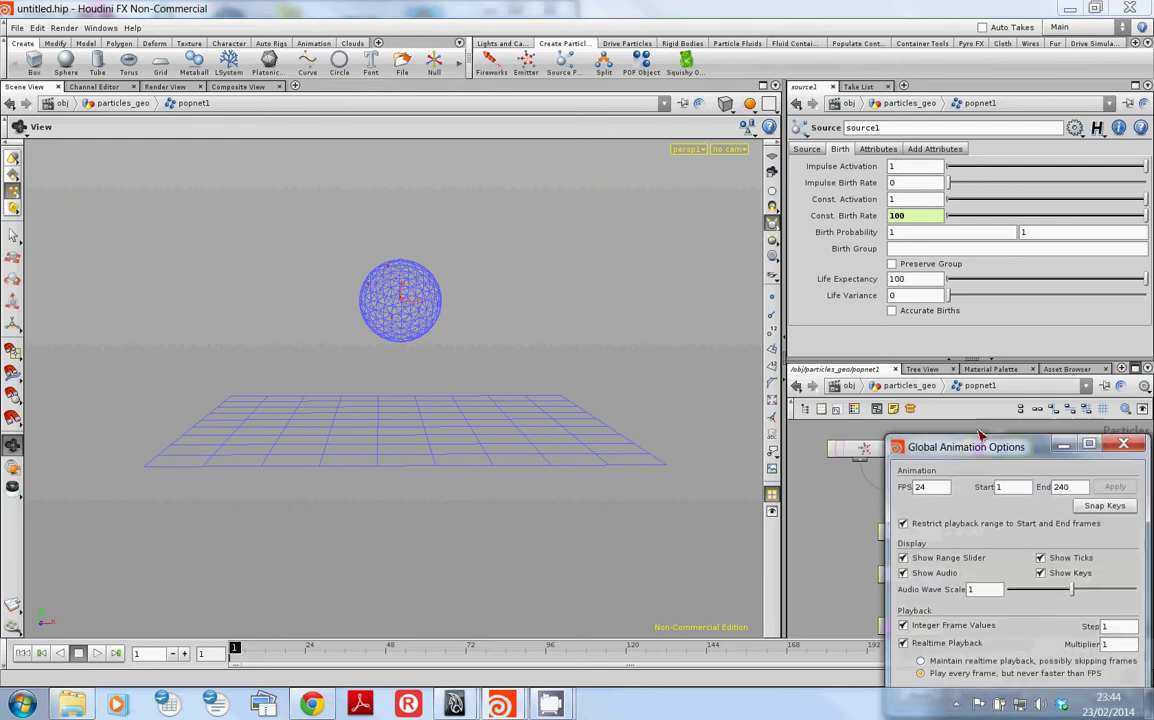
pyautogui.moveTo(982, 454); pyautogui.dragTo(508, 264)
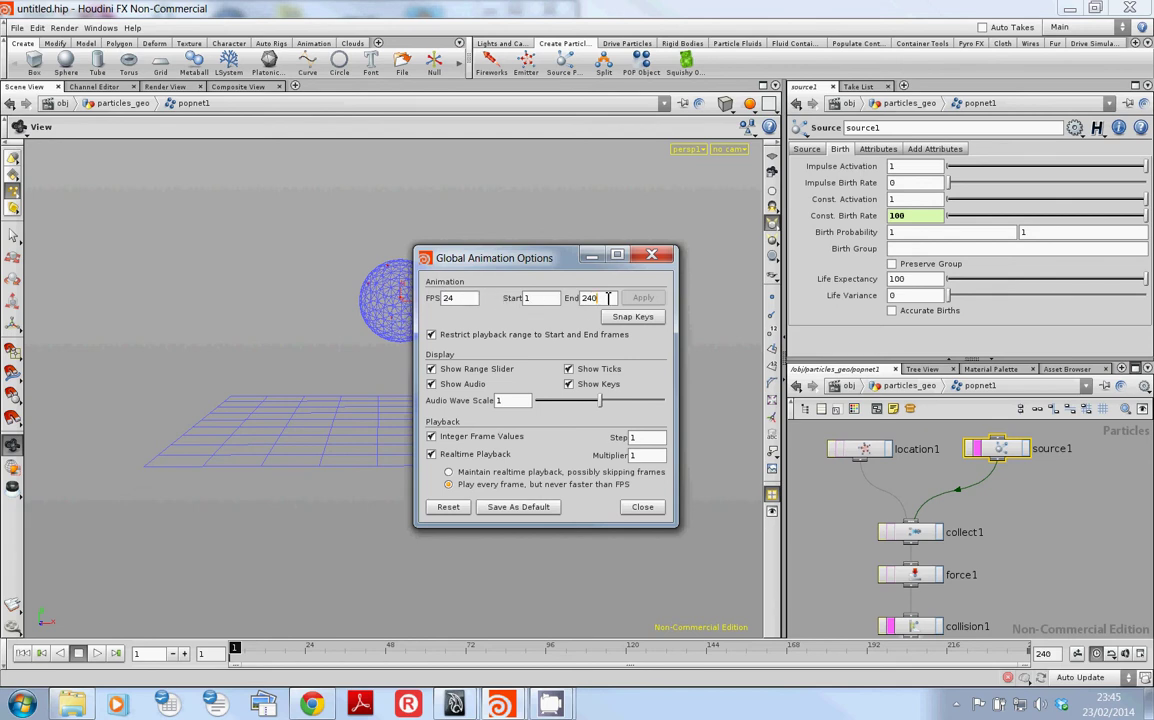
pyautogui.write('300')
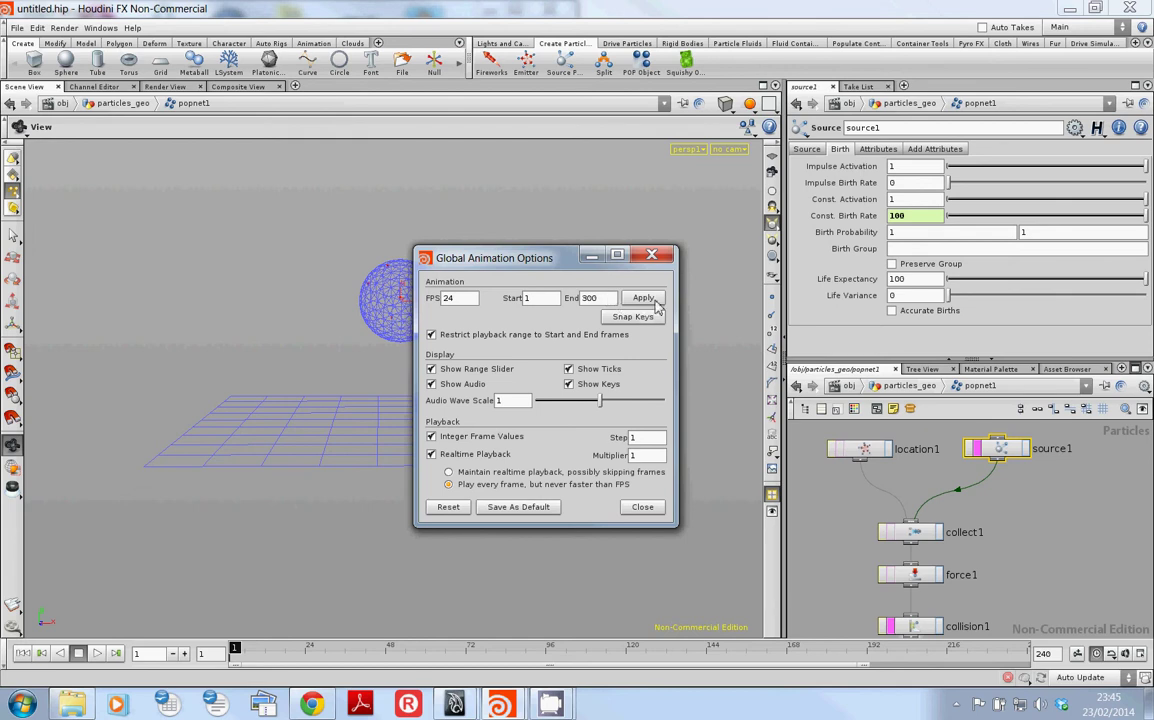
pyautogui.click(648, 298)
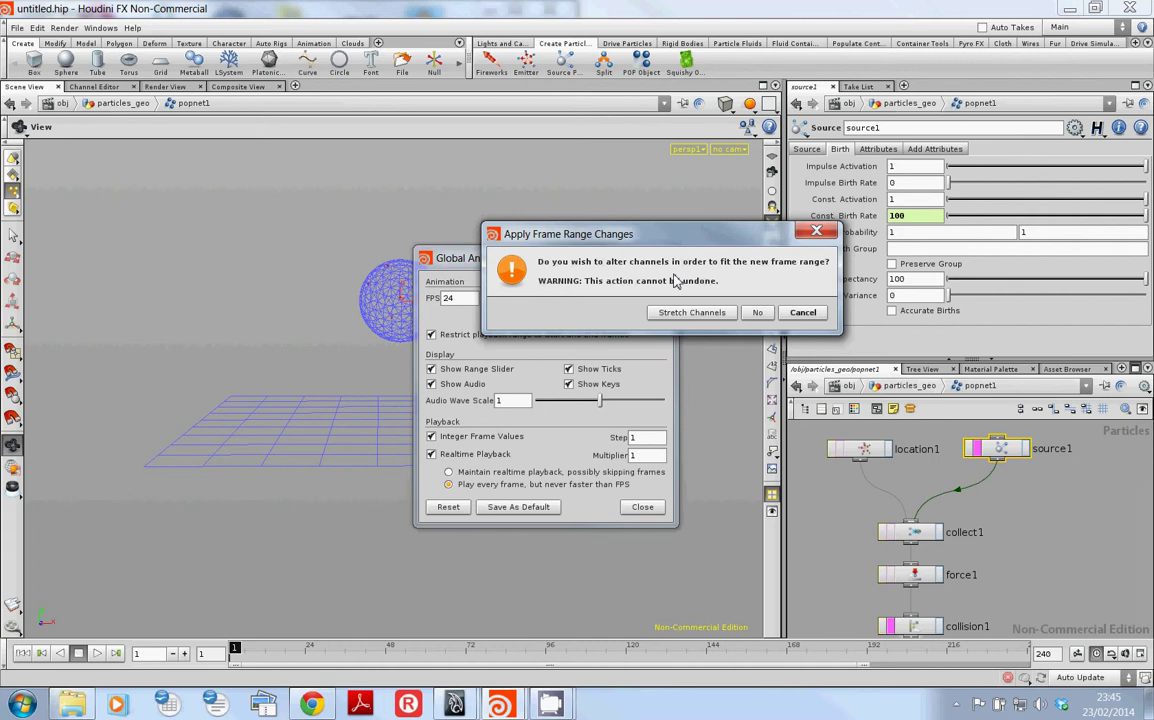
pyautogui.click(754, 313)
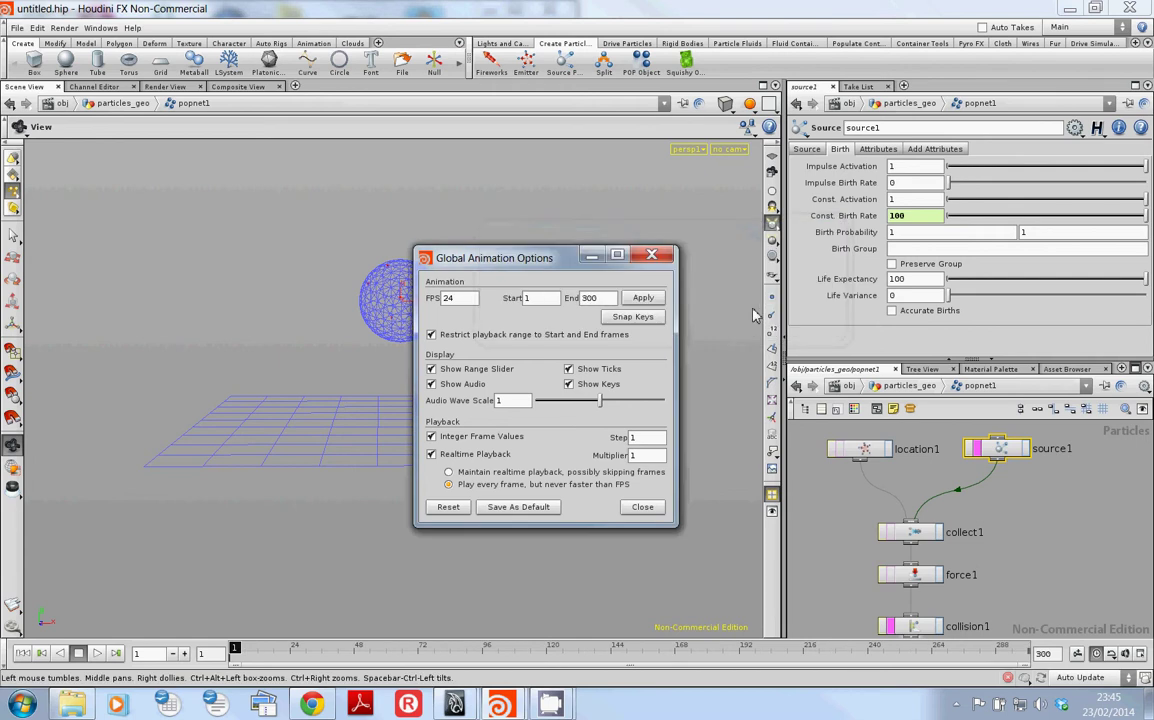
# Give source1 Life Expectancy 12 and Life Variance 4, then play the simulation.
pyautogui.click(656, 258)
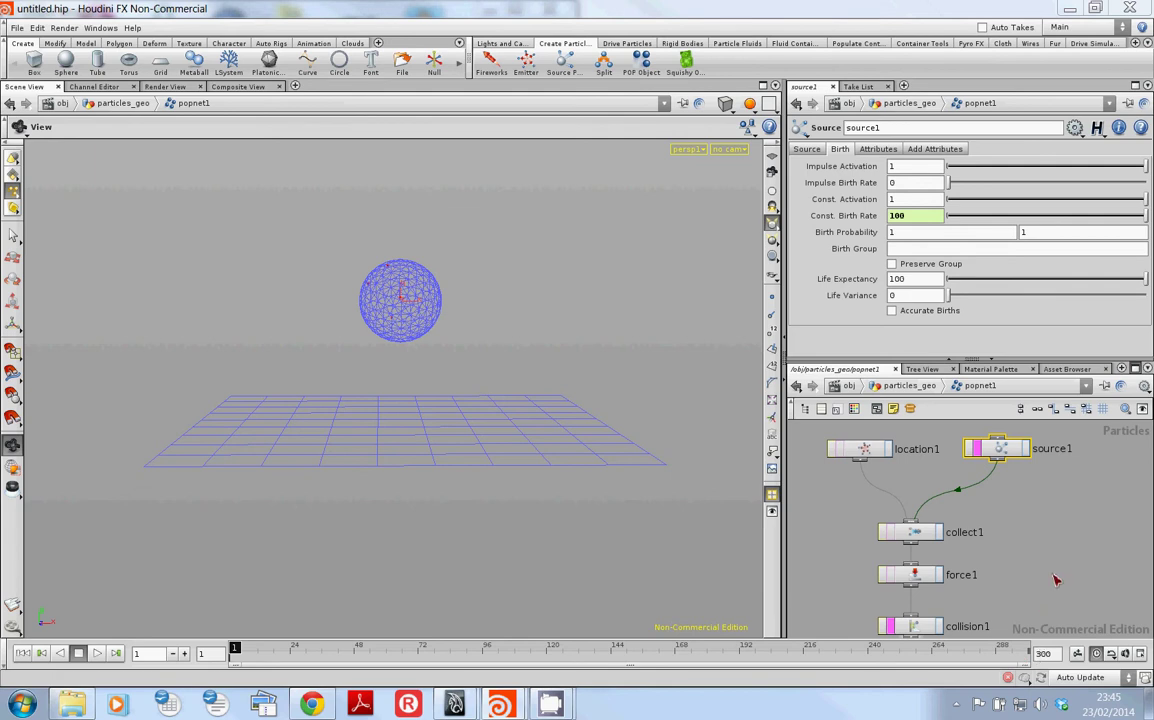
pyautogui.click(914, 280)
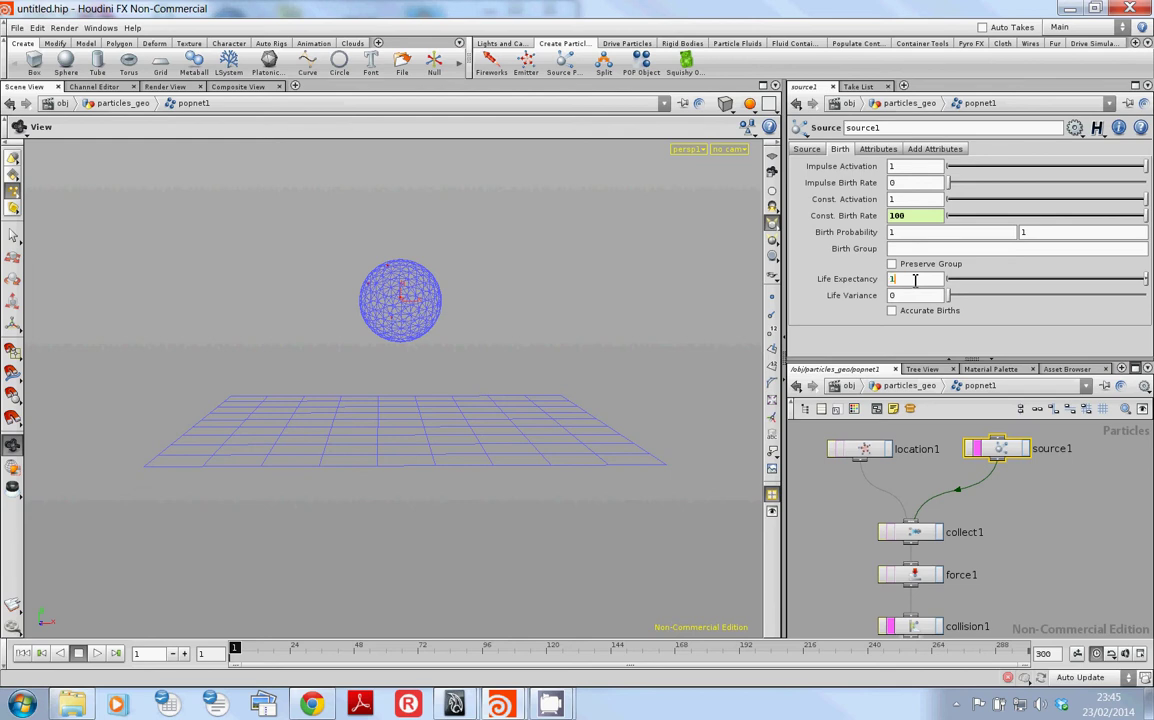
pyautogui.write('2')
pyautogui.press('Return')
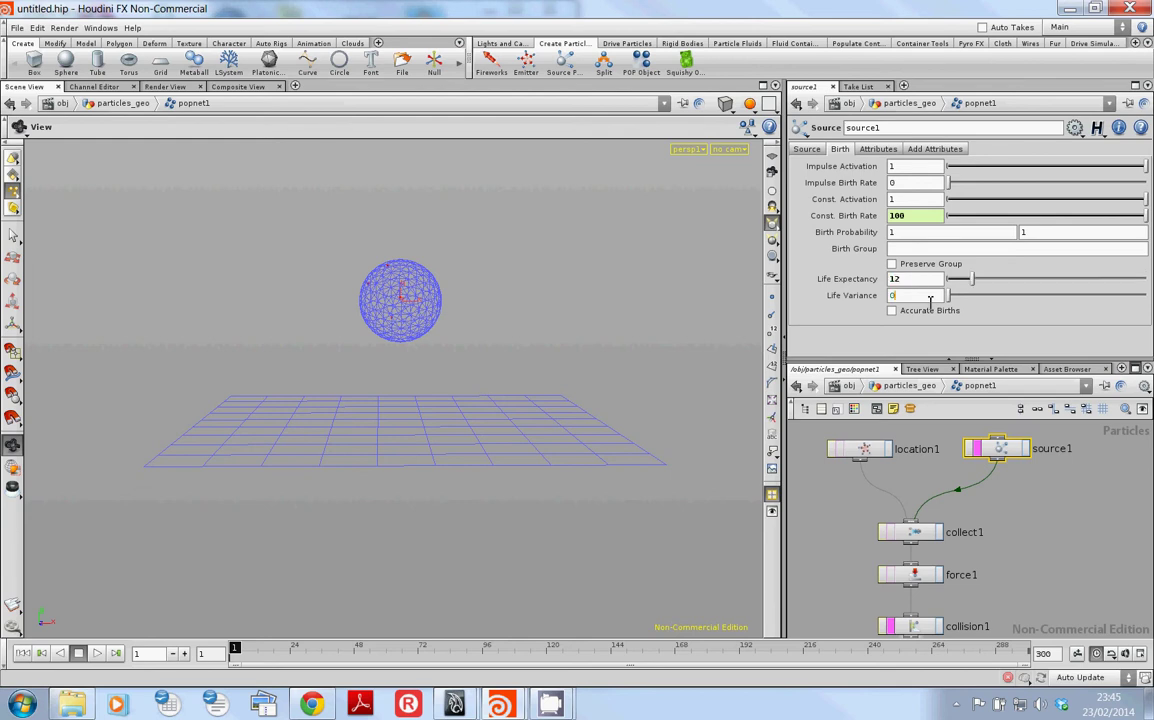
pyautogui.click(930, 298)
pyautogui.write('4')
pyautogui.press('Return')
pyautogui.press('Up')
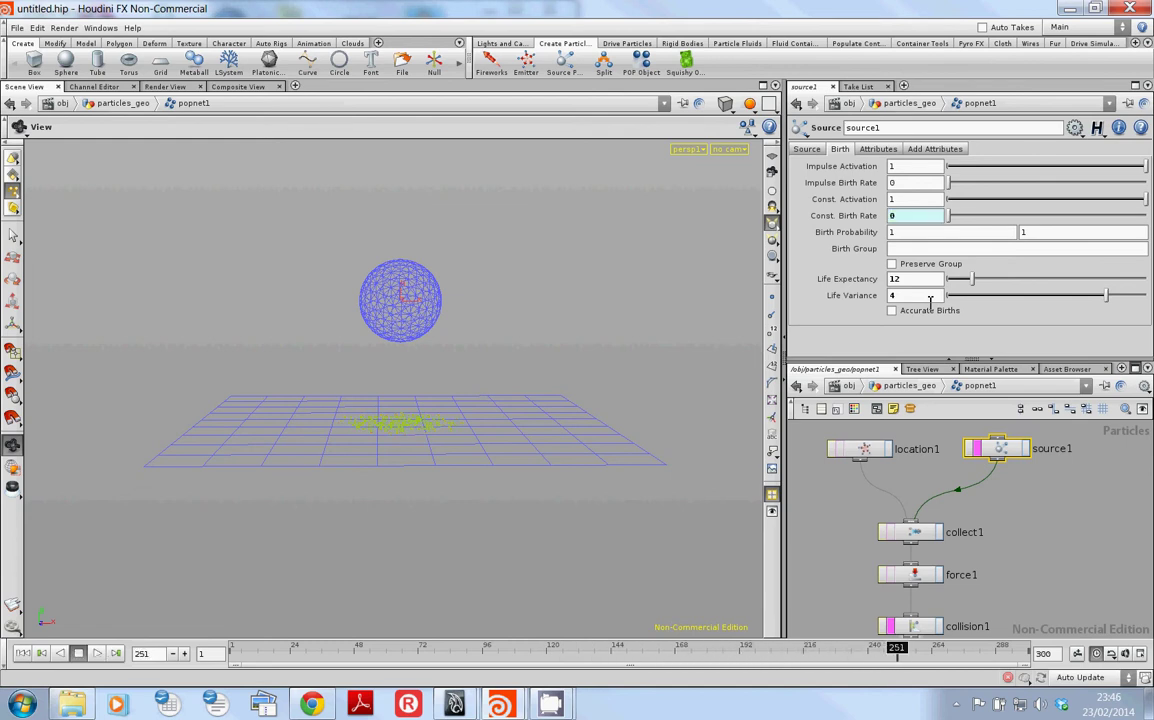
# At particles_geo, display the viewport as Smooth Wire Shaded and look down on the grid.
pyautogui.click(918, 388)
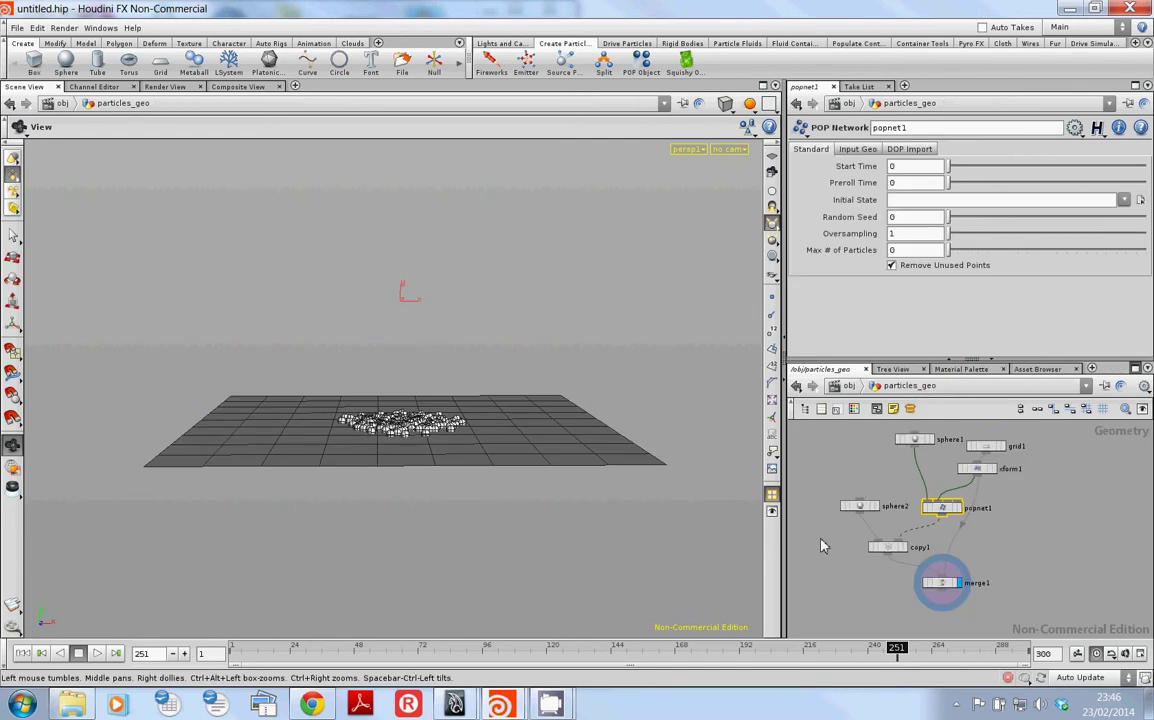
pyautogui.click(751, 105)
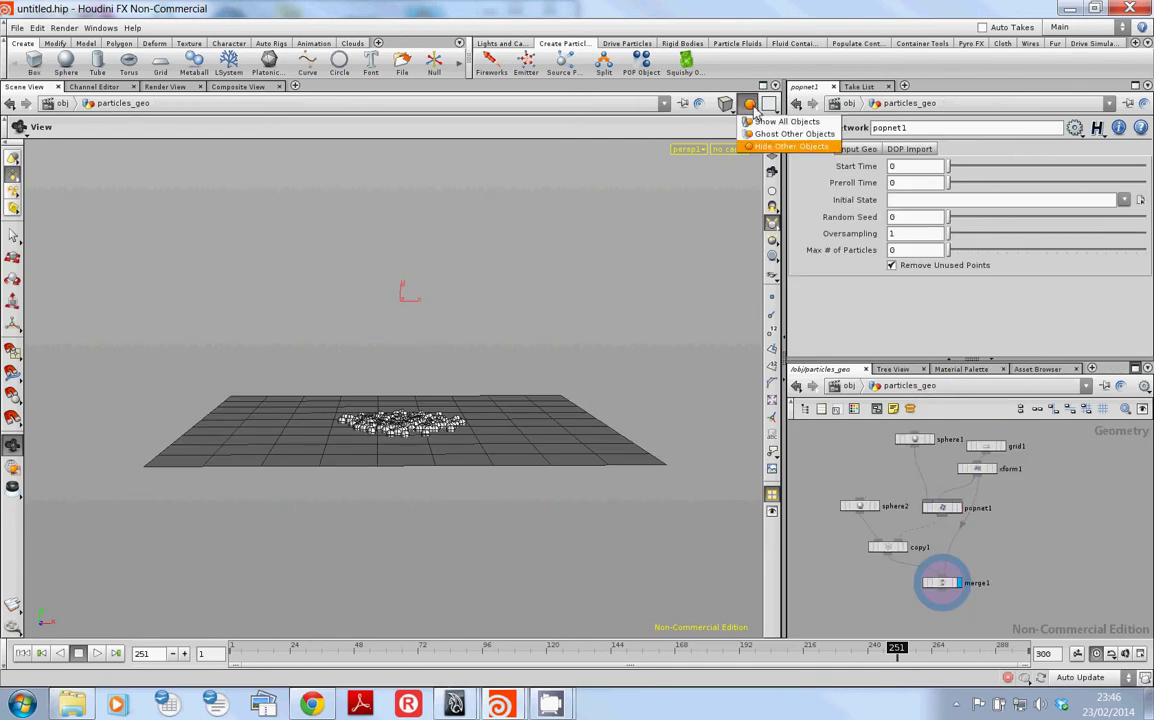
pyautogui.click(725, 104)
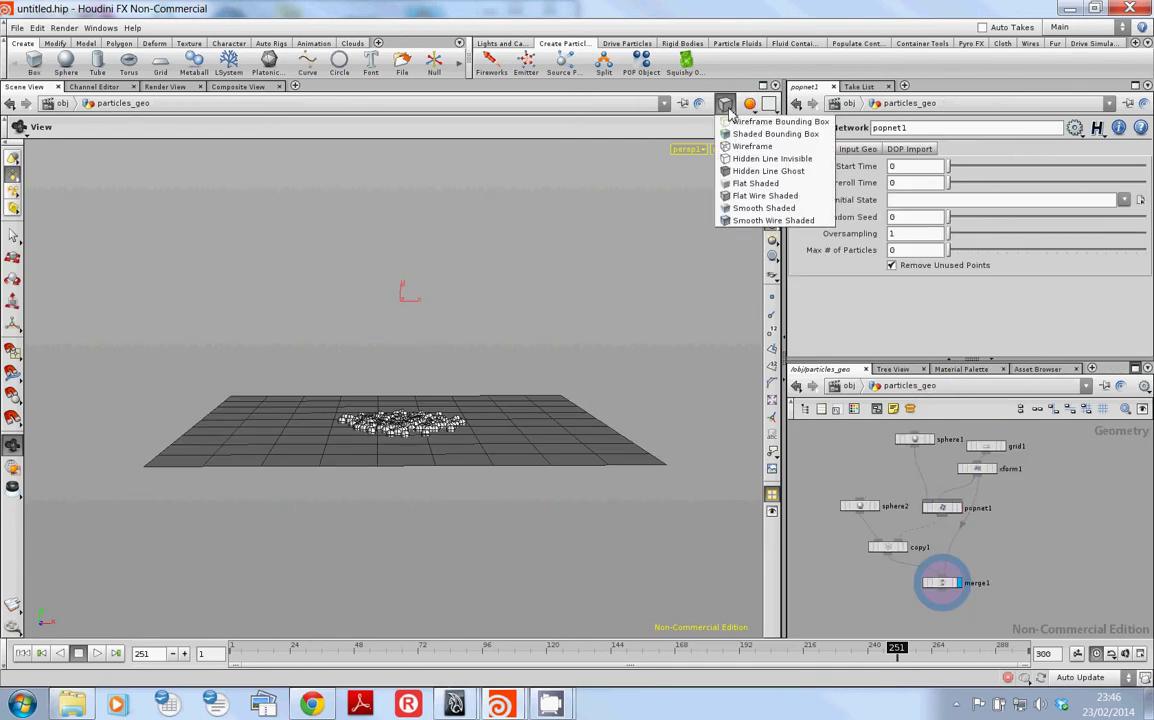
pyautogui.click(760, 222)
pyautogui.moveTo(523, 258); pyautogui.dragTo(583, 263)
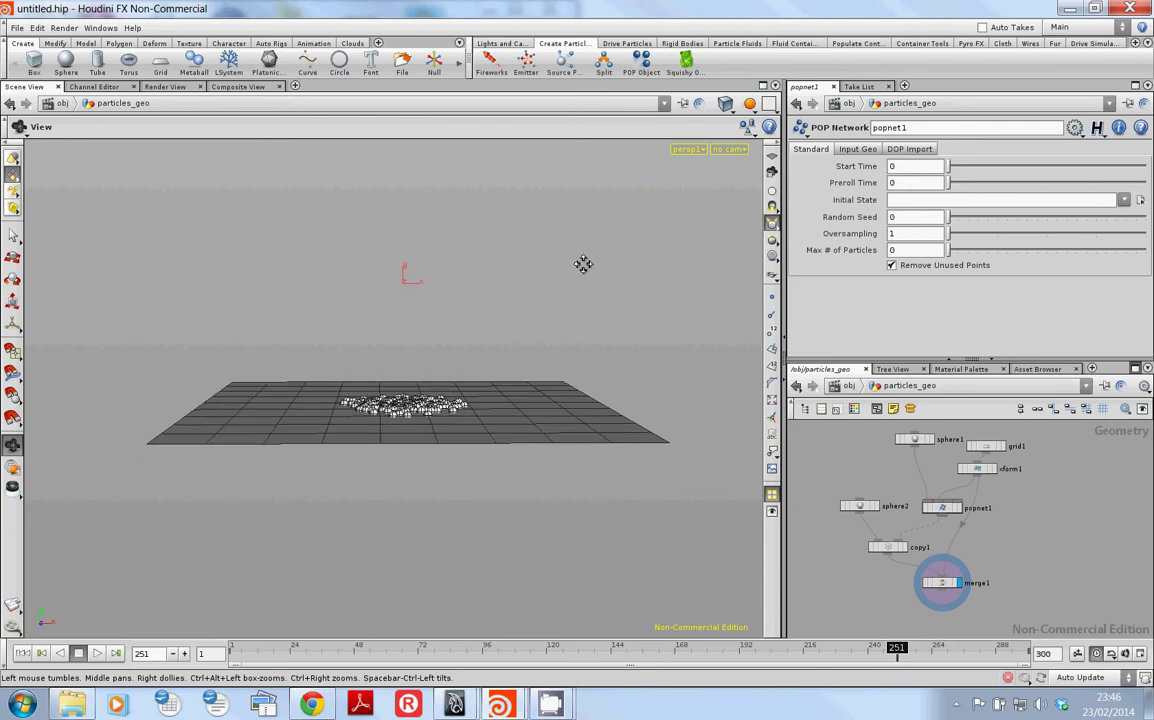
pyautogui.moveTo(405, 335); pyautogui.dragTo(602, 334, button='right')
pyautogui.moveTo(602, 334); pyautogui.dragTo(592, 353)
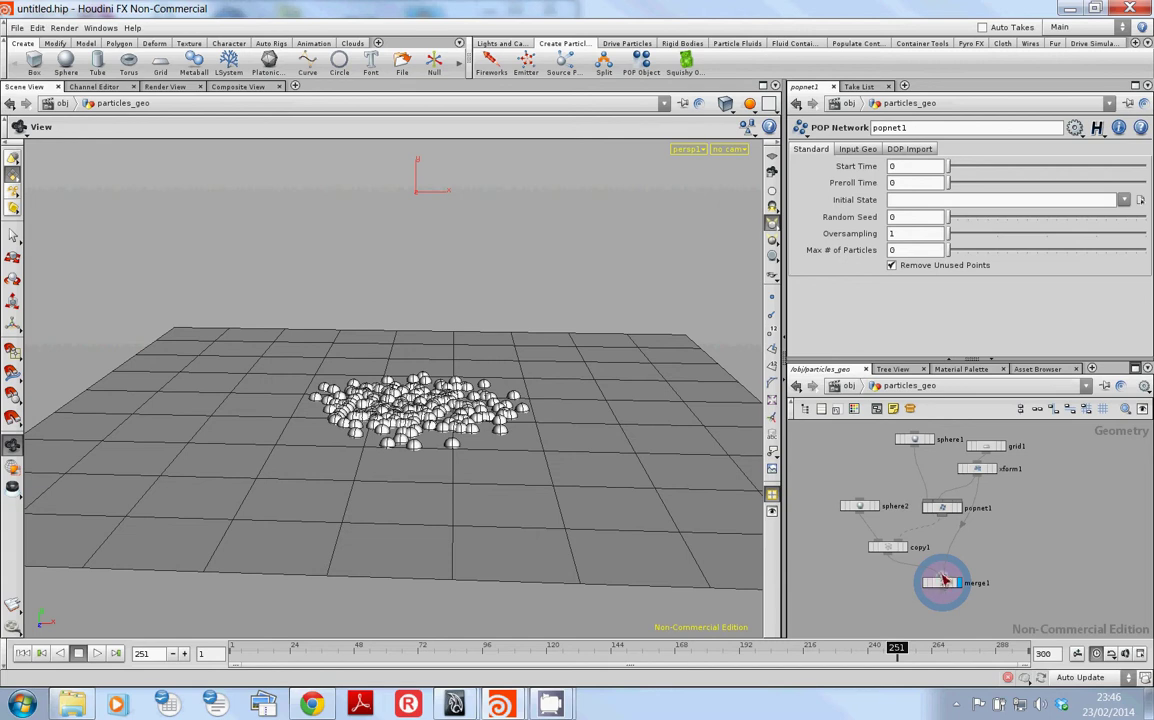
# Inspect the nodes inside popnet1, then return to the particles_geo level.
pyautogui.doubleClick(942, 507)
pyautogui.moveTo(1032, 509); pyautogui.dragTo(1053, 489, button='middle')
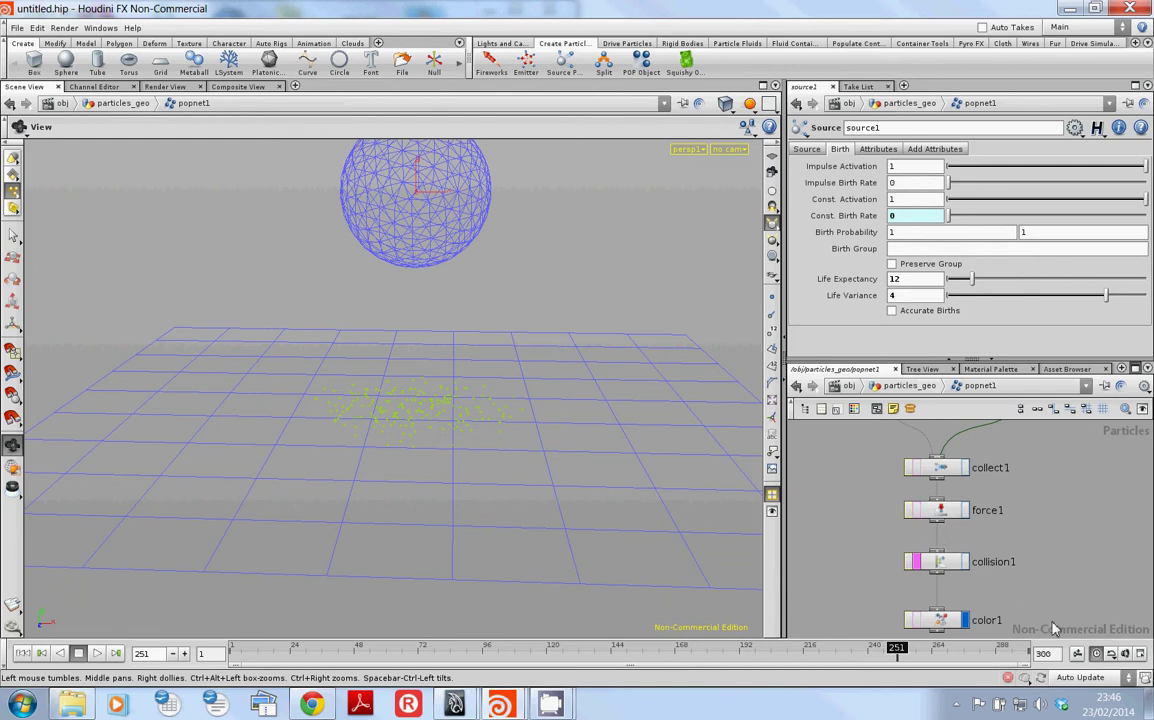
pyautogui.moveTo(1056, 594); pyautogui.dragTo(1025, 556, button='middle')
pyautogui.click(912, 386)
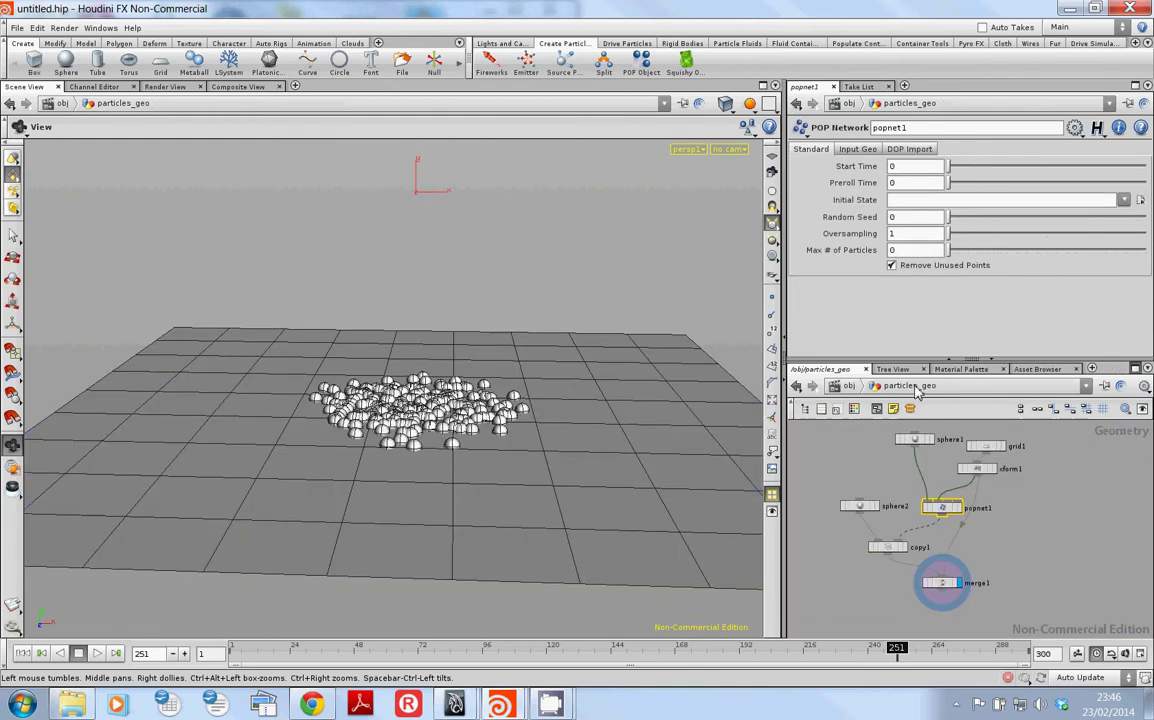
# Add a Box node and wire it into copy1's first input in place of sphere2.
pyautogui.click(858, 508)
pyautogui.moveTo(837, 502)
pyautogui.mouseDown(button='middle')
pyautogui.moveTo(876, 527)
pyautogui.moveTo(843, 525)
pyautogui.mouseUp(button='middle')
pyautogui.press('Tab')
pyautogui.write('b')
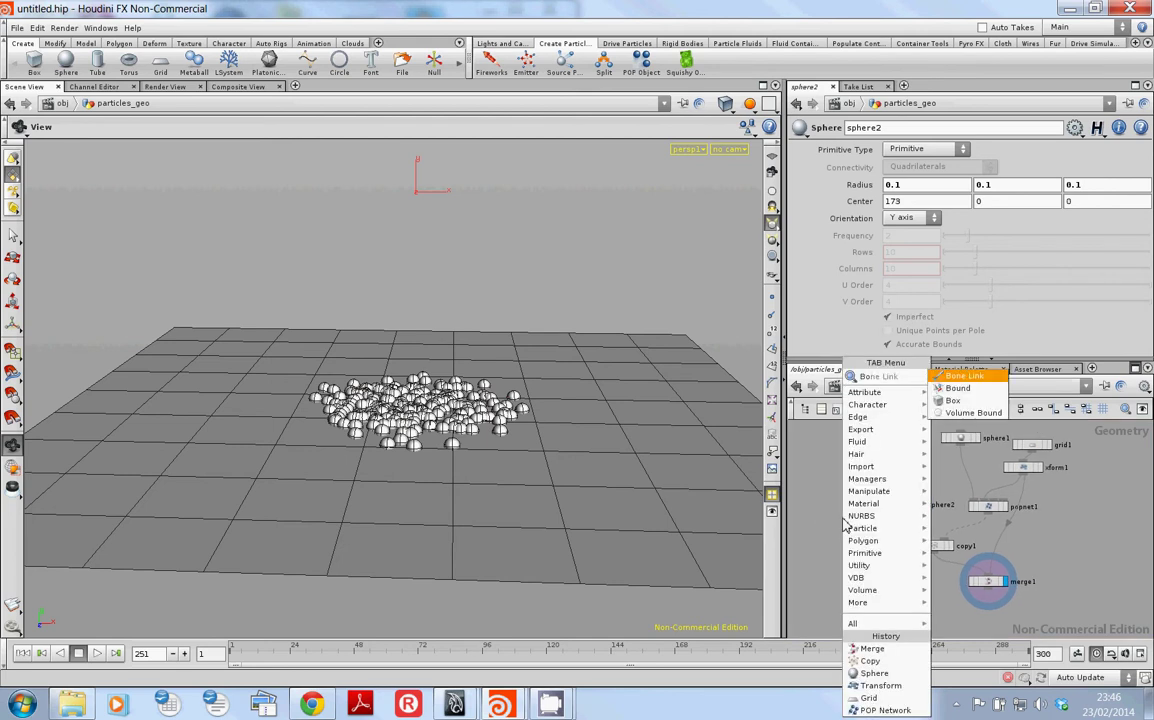
pyautogui.write('x')
pyautogui.press('Return')
pyautogui.click(842, 520)
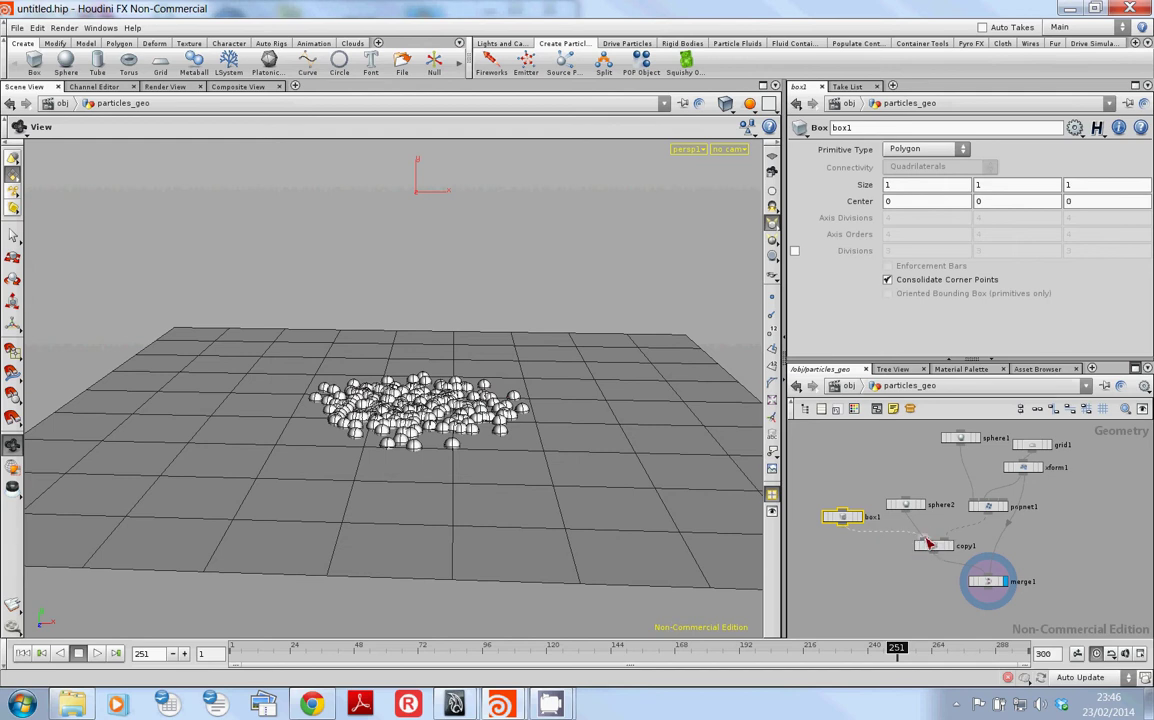
pyautogui.moveTo(928, 543); pyautogui.dragTo(842, 522)
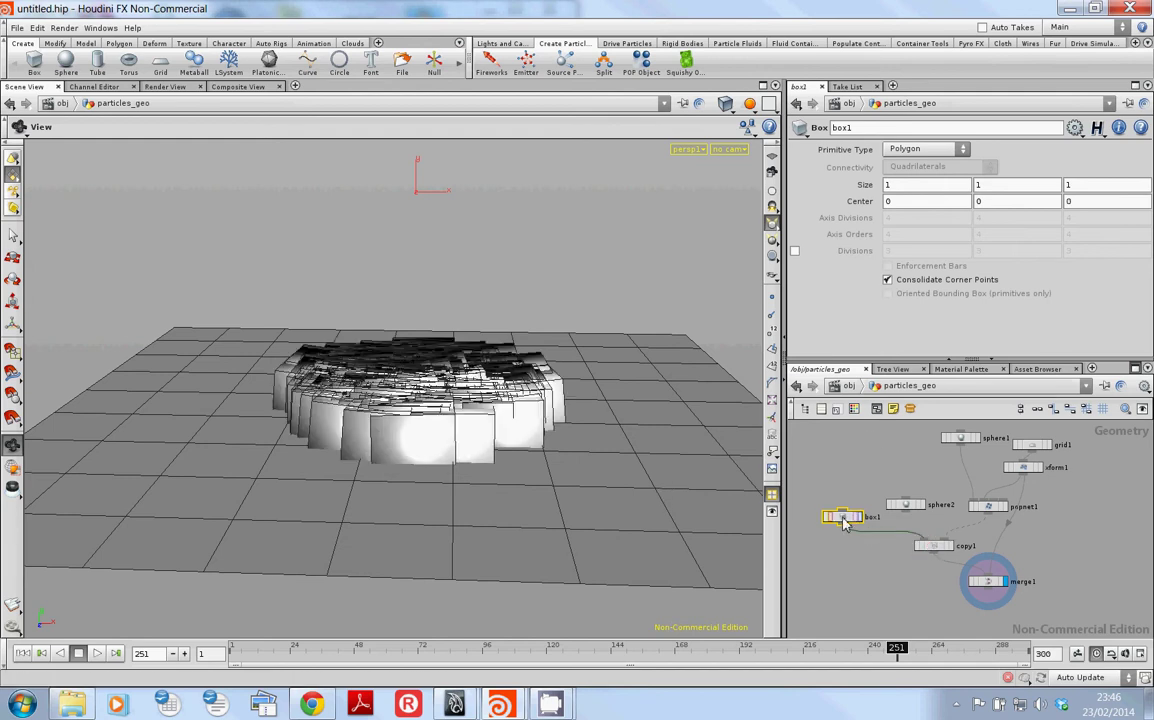
# Set box1's size to 0.1 so small cubes replace the spheres on the grid.
pyautogui.moveTo(860, 185); pyautogui.dragTo(727, 170, button='middle')
pyautogui.moveTo(801, 186); pyautogui.dragTo(801, 186, button='middle')
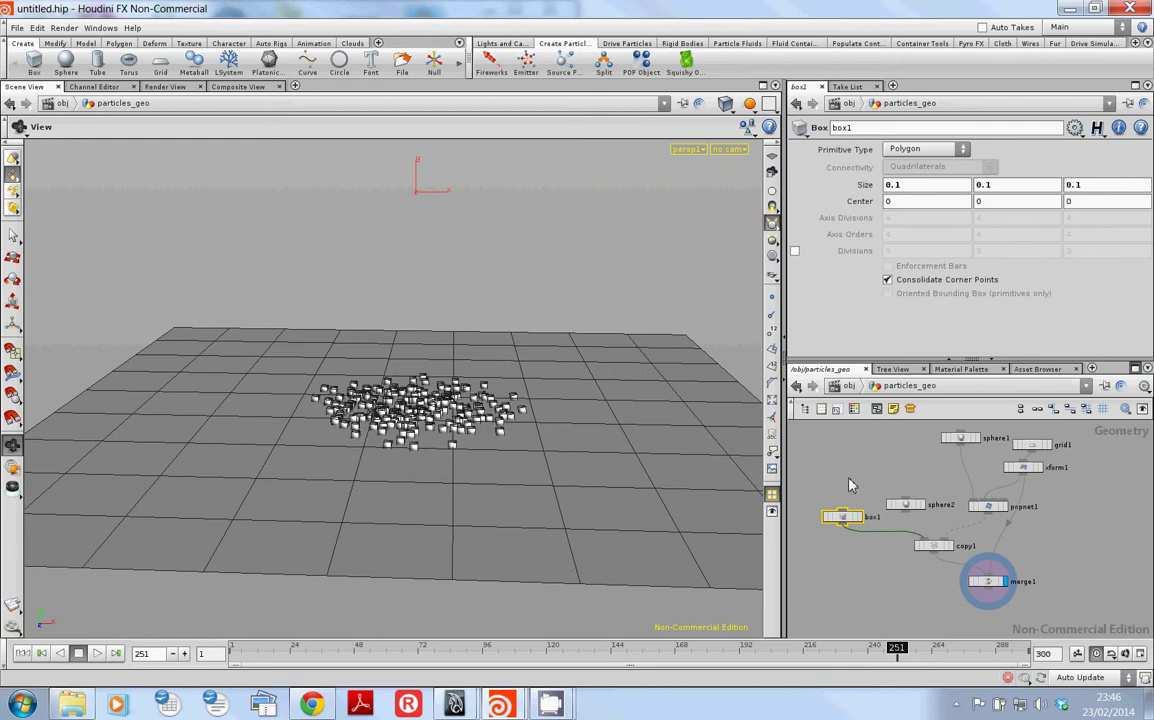
pyautogui.moveTo(840, 517); pyautogui.dragTo(829, 500)
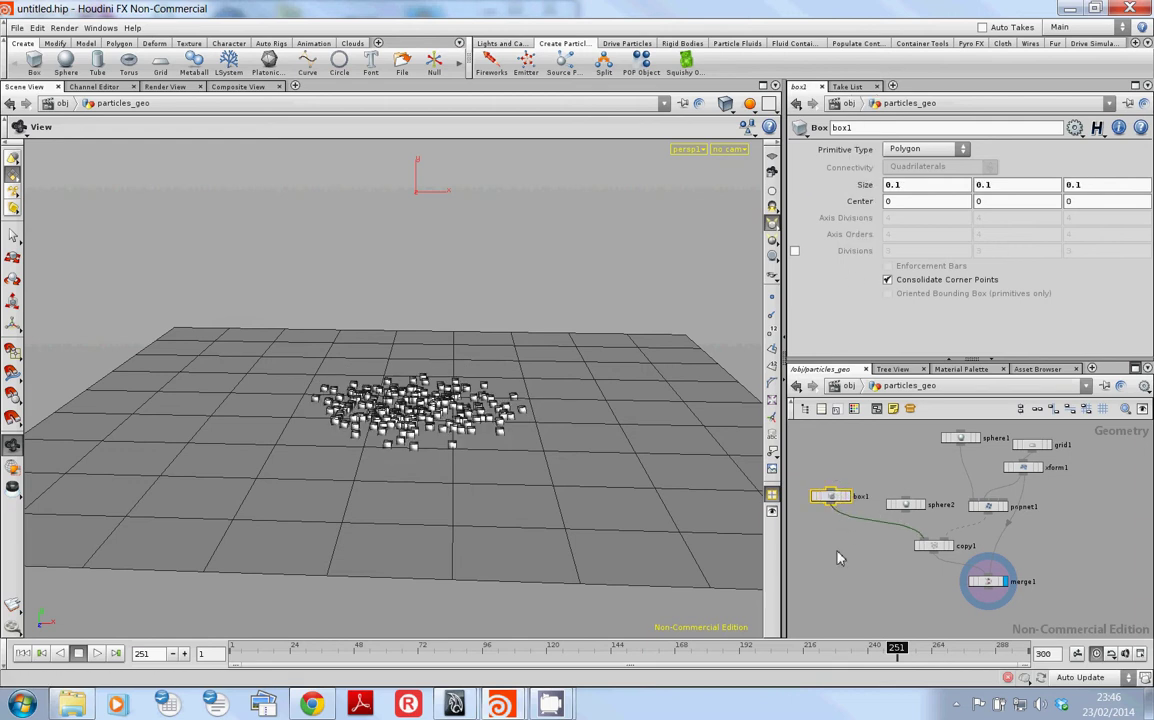
pyautogui.moveTo(312, 372); pyautogui.dragTo(399, 408)
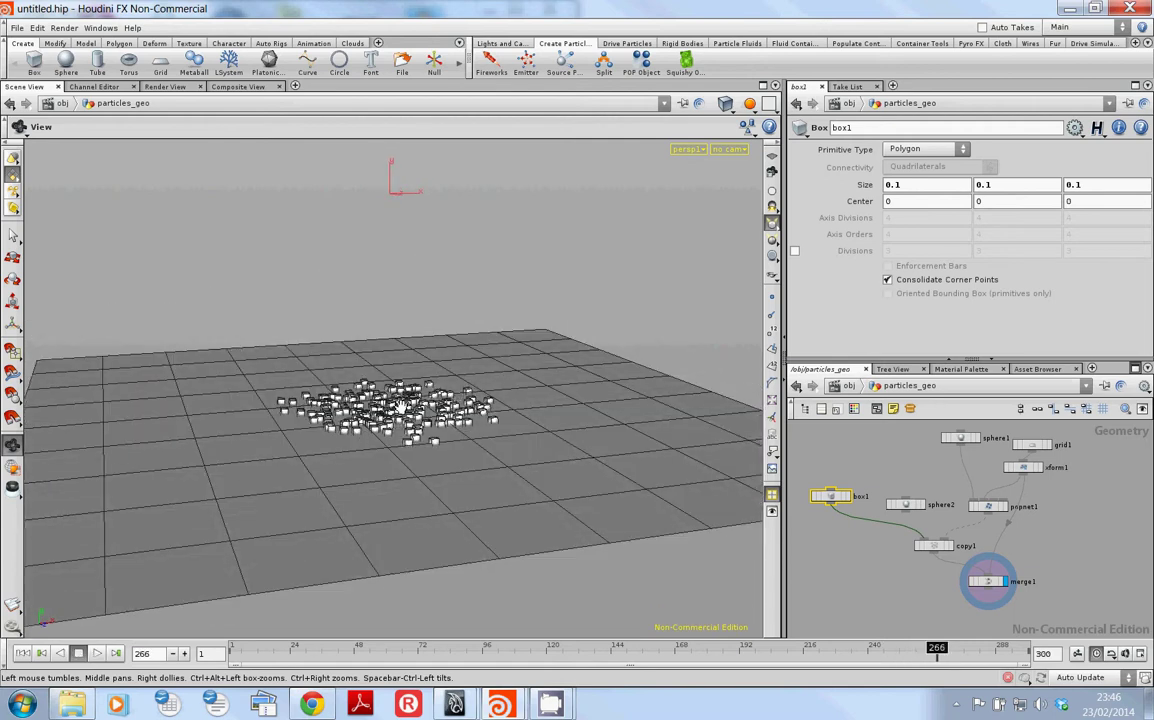
# Replay the box particle simulation from the start and stop it around frame 108.
pyautogui.hotkey('ctrl', 'Up')
pyautogui.press('Up')
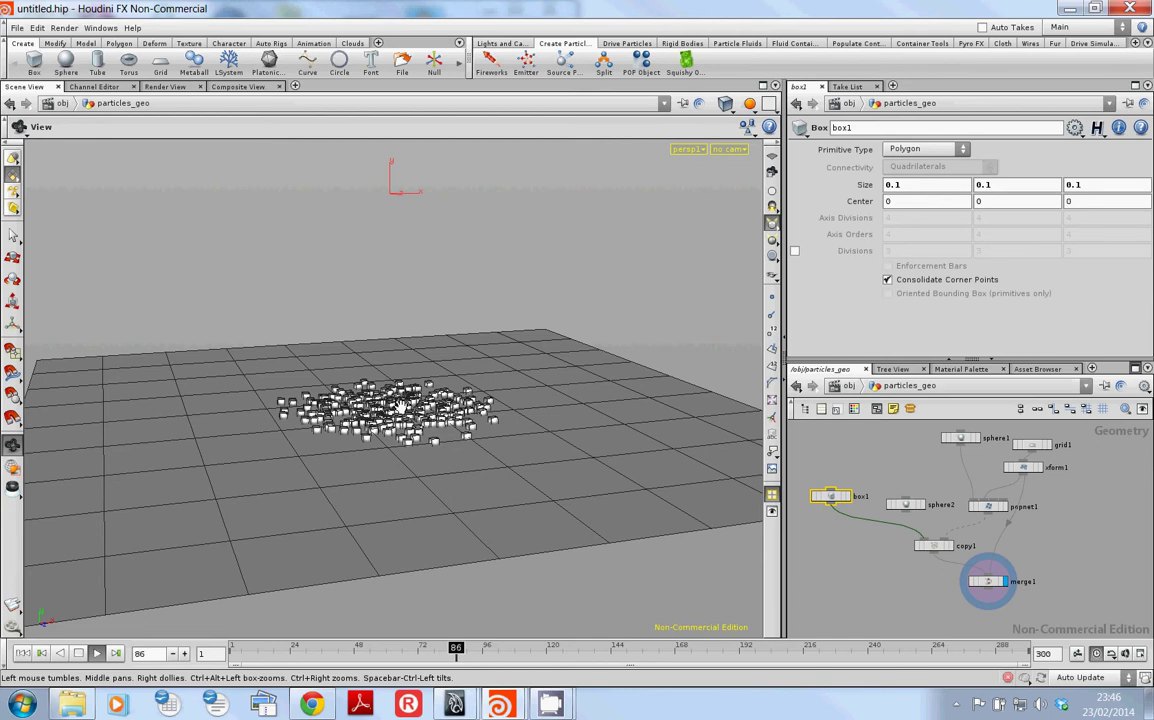
pyautogui.press('Up')
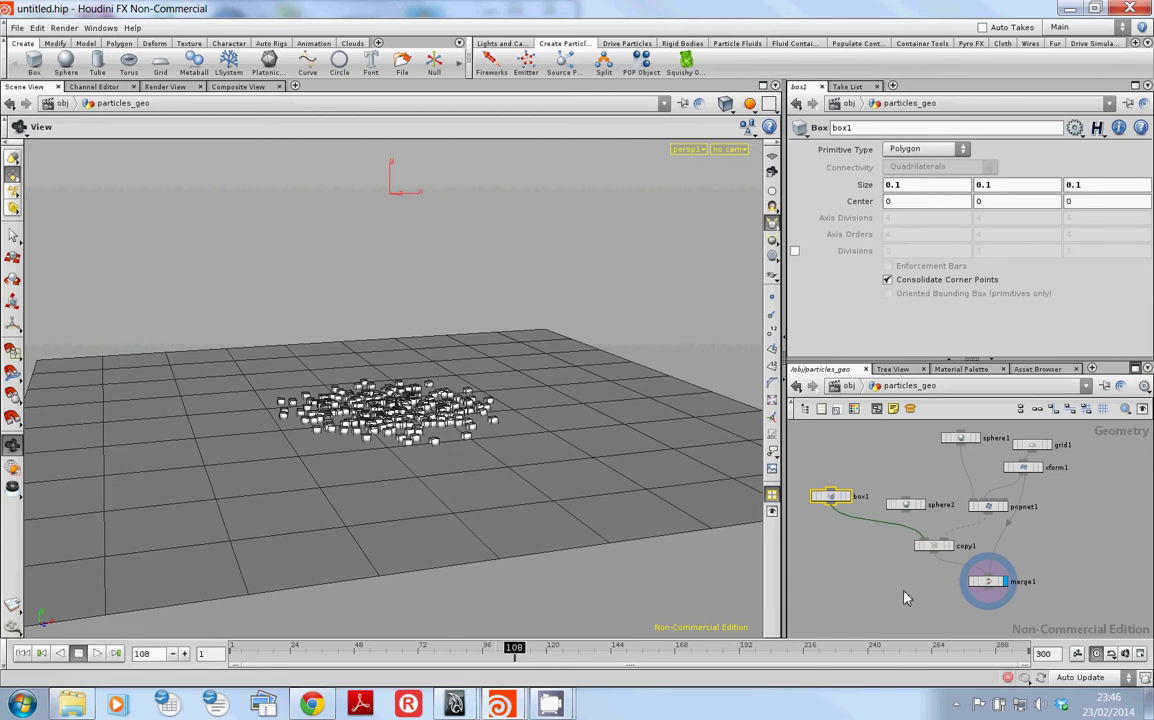
pyautogui.moveTo(905, 597); pyautogui.dragTo(875, 581, button='middle')
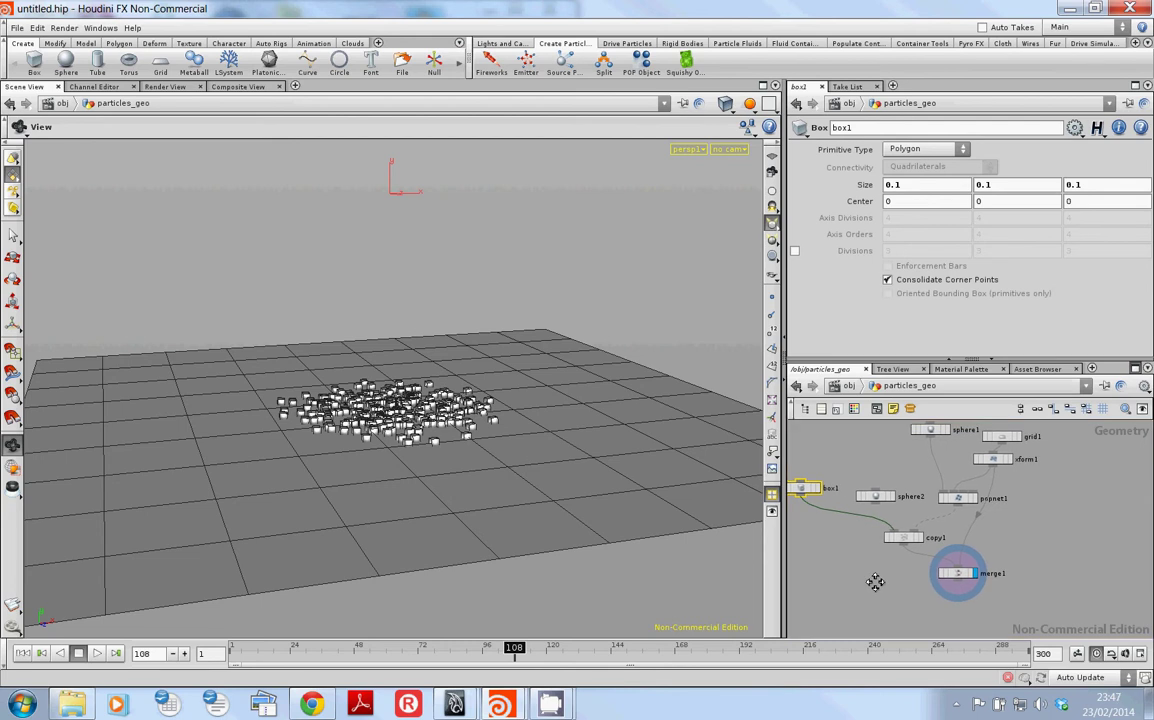
pyautogui.moveTo(1058, 498); pyautogui.dragTo(1065, 528, button='middle')
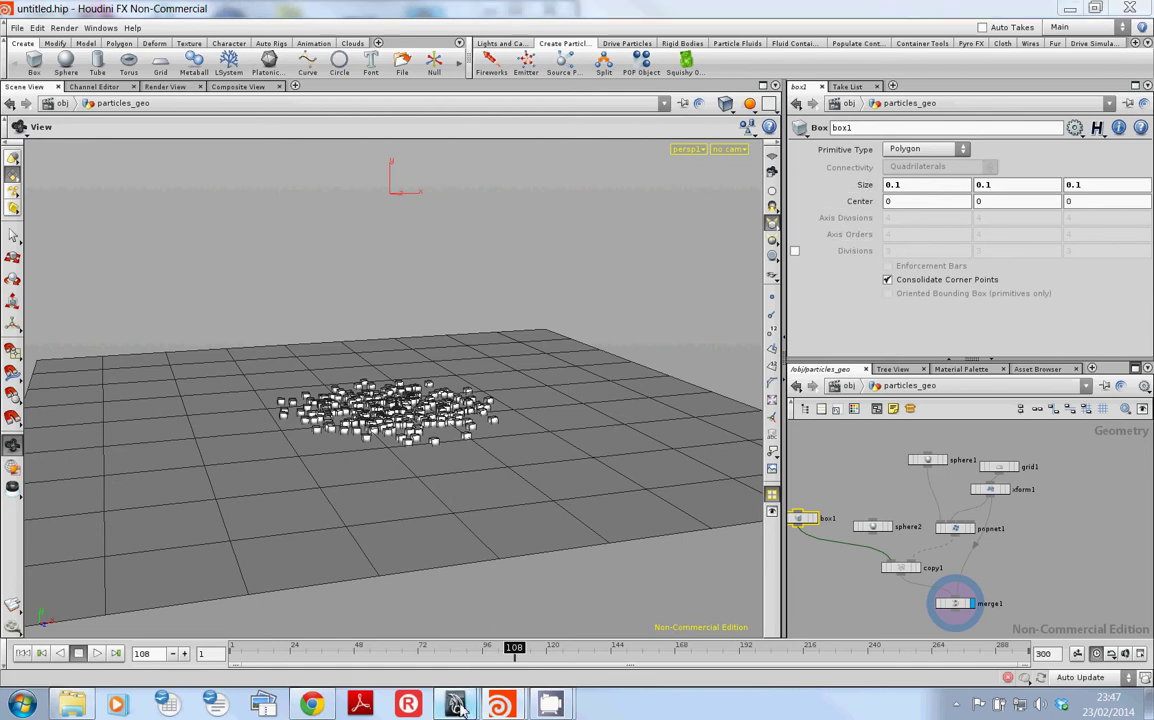
pyautogui.moveTo(457, 705)
pyautogui.click(465, 588)
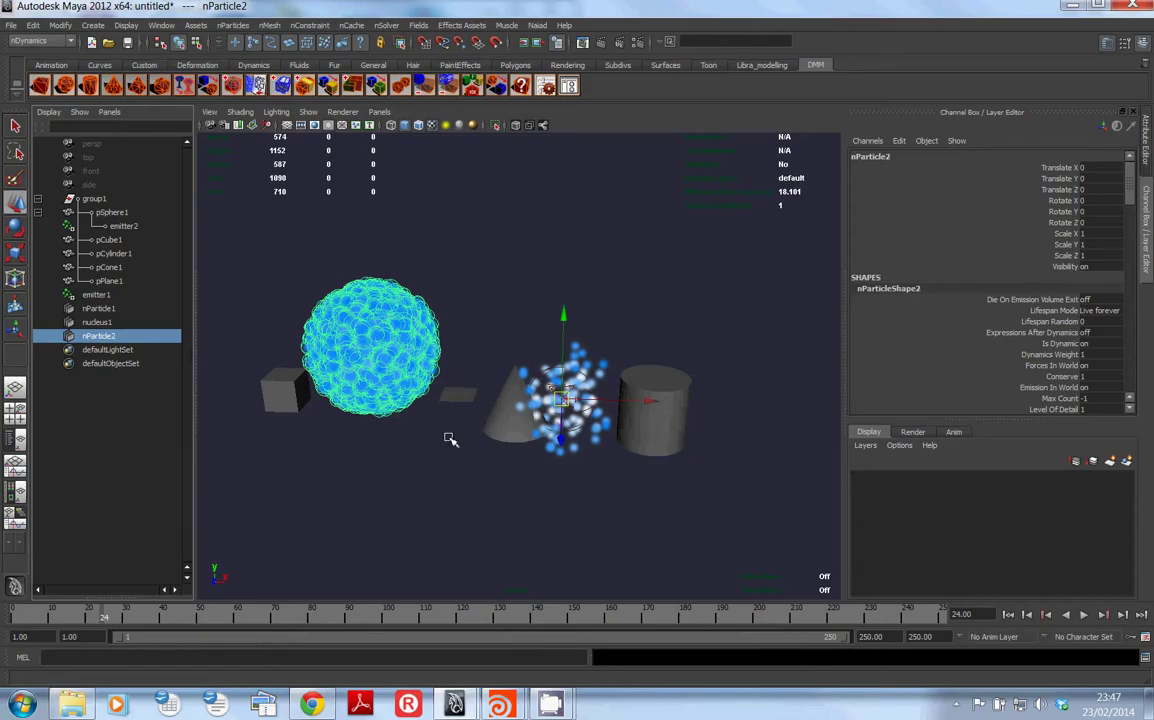
pyautogui.click(1069, 7)
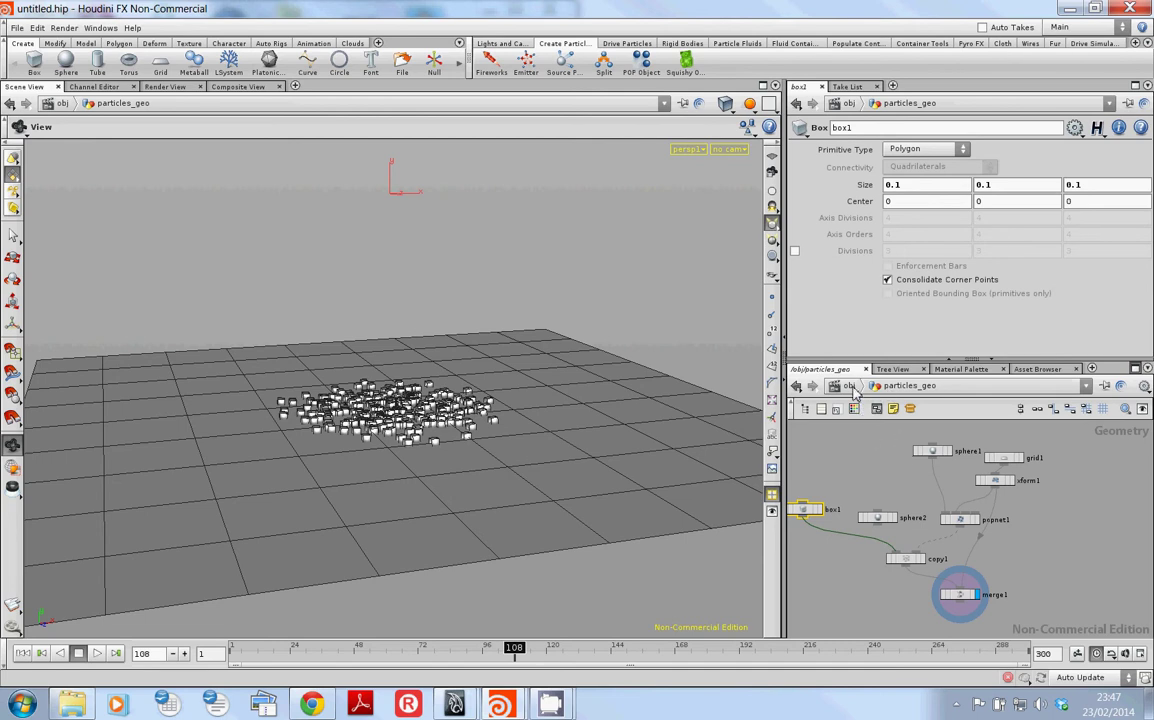
# Go up to /obj, peek inside geo1, then return to the object level.
pyautogui.press('u')
pyautogui.click(864, 465)
pyautogui.doubleClick(864, 466)
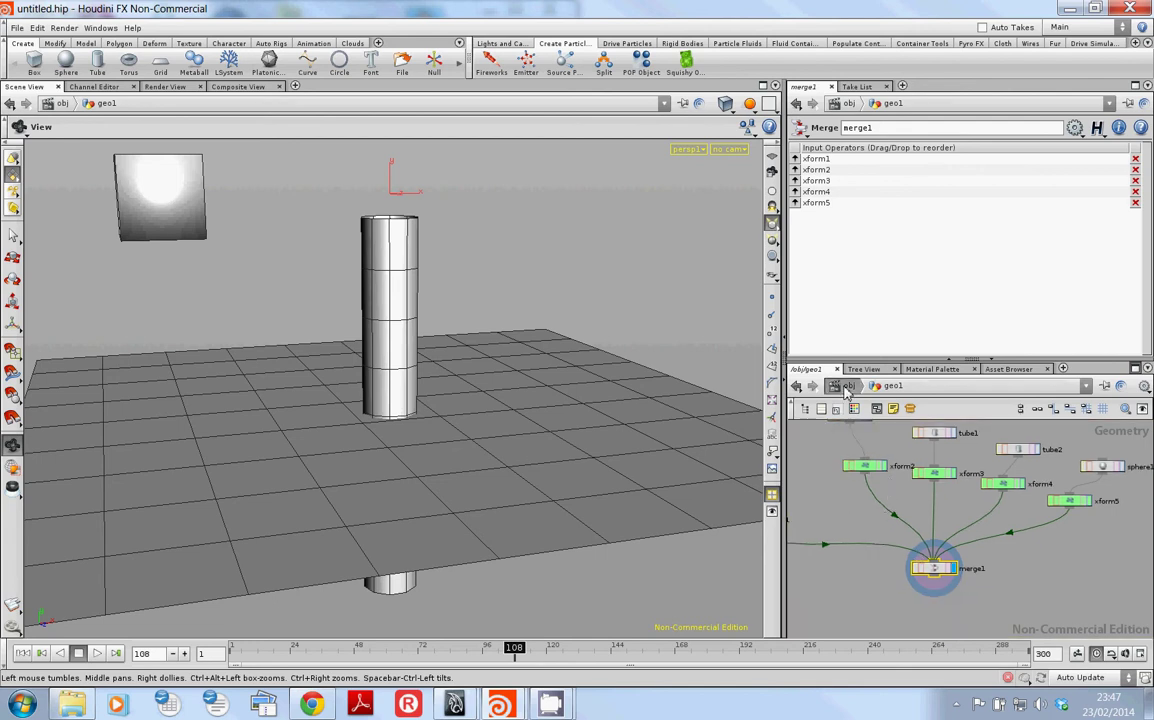
pyautogui.click(847, 388)
pyautogui.moveTo(810, 465); pyautogui.dragTo(818, 494, button='middle')
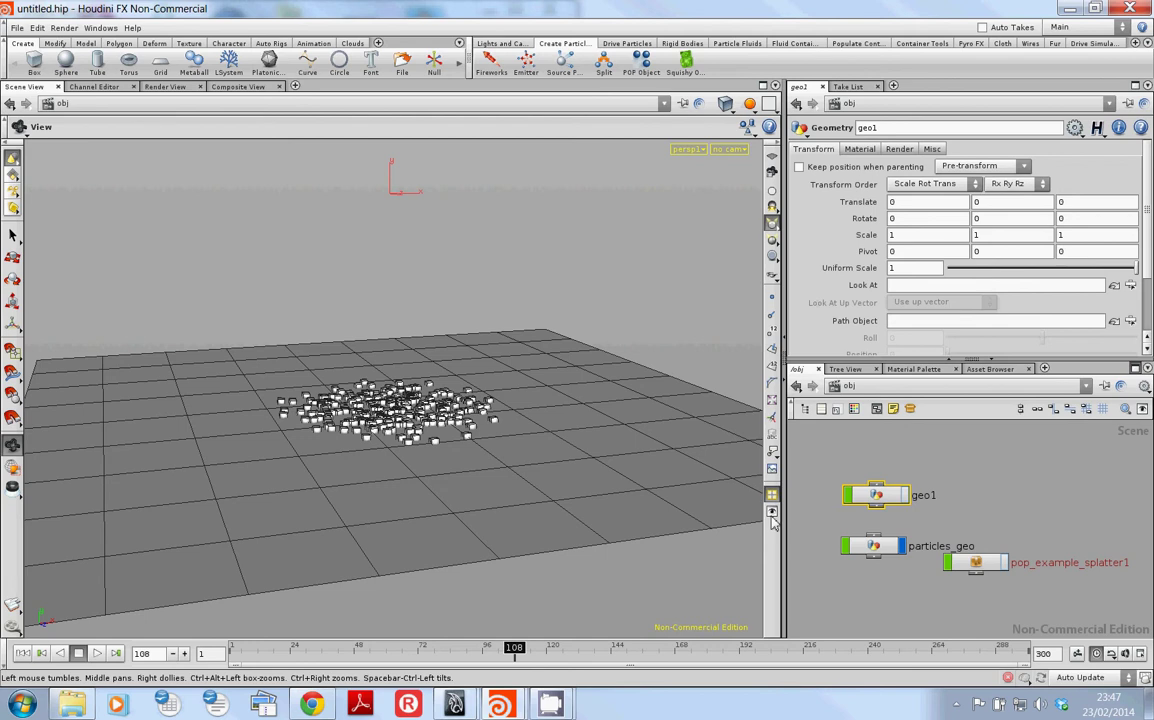
pyautogui.click(313, 706)
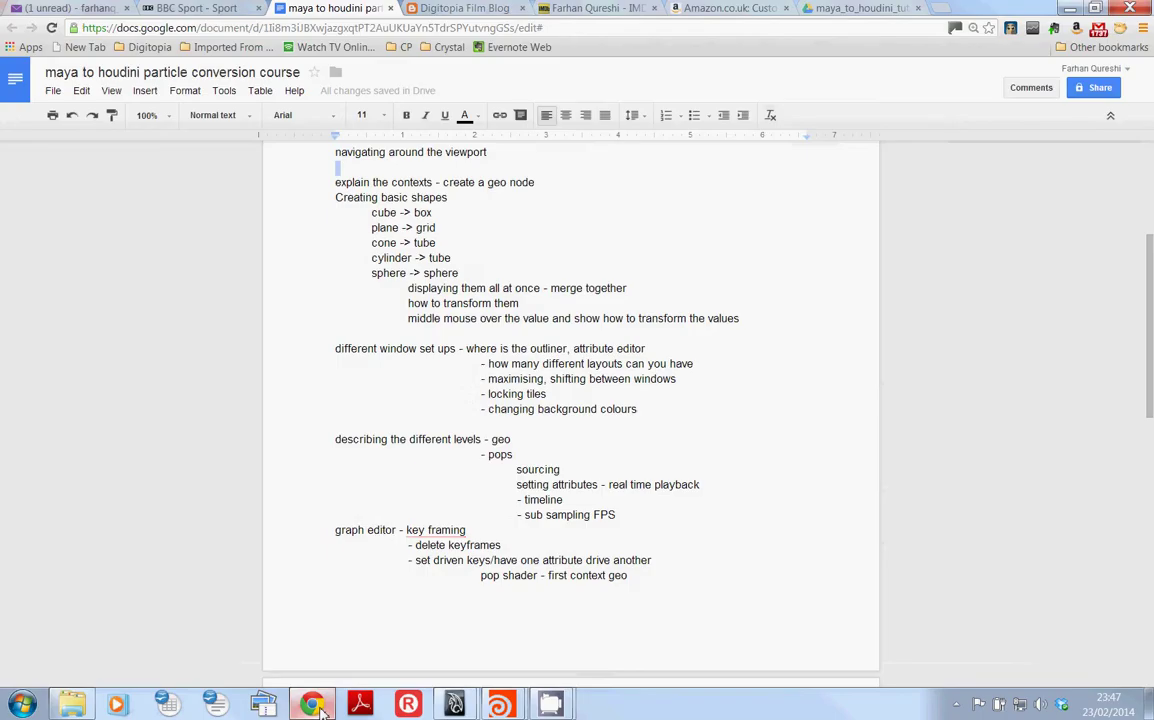
pyautogui.scroll(-3, 383, 523)
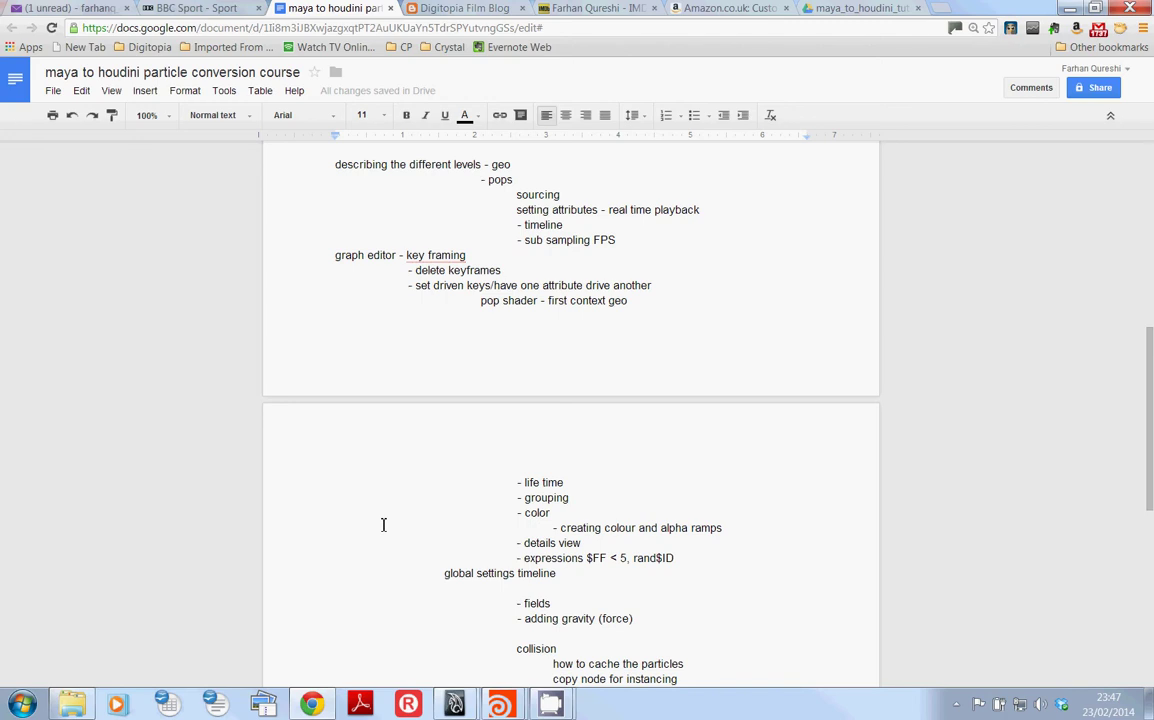
pyautogui.scroll(-2, 383, 524)
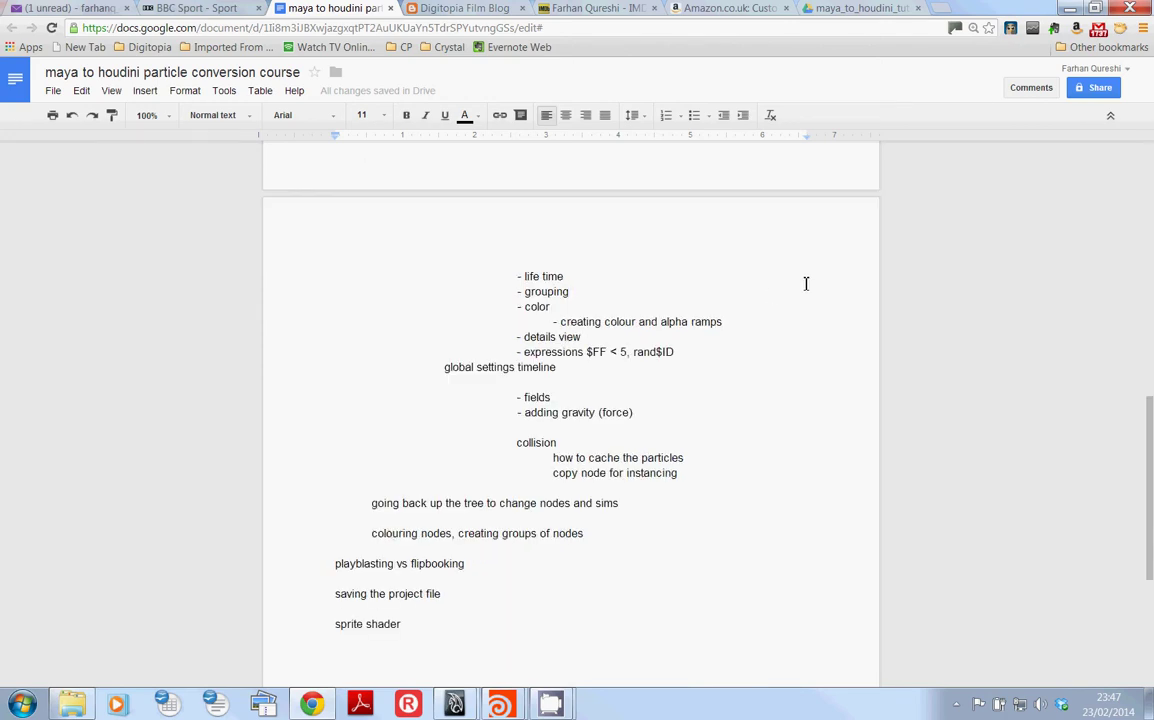
pyautogui.hotkey('alt', 'Tab')
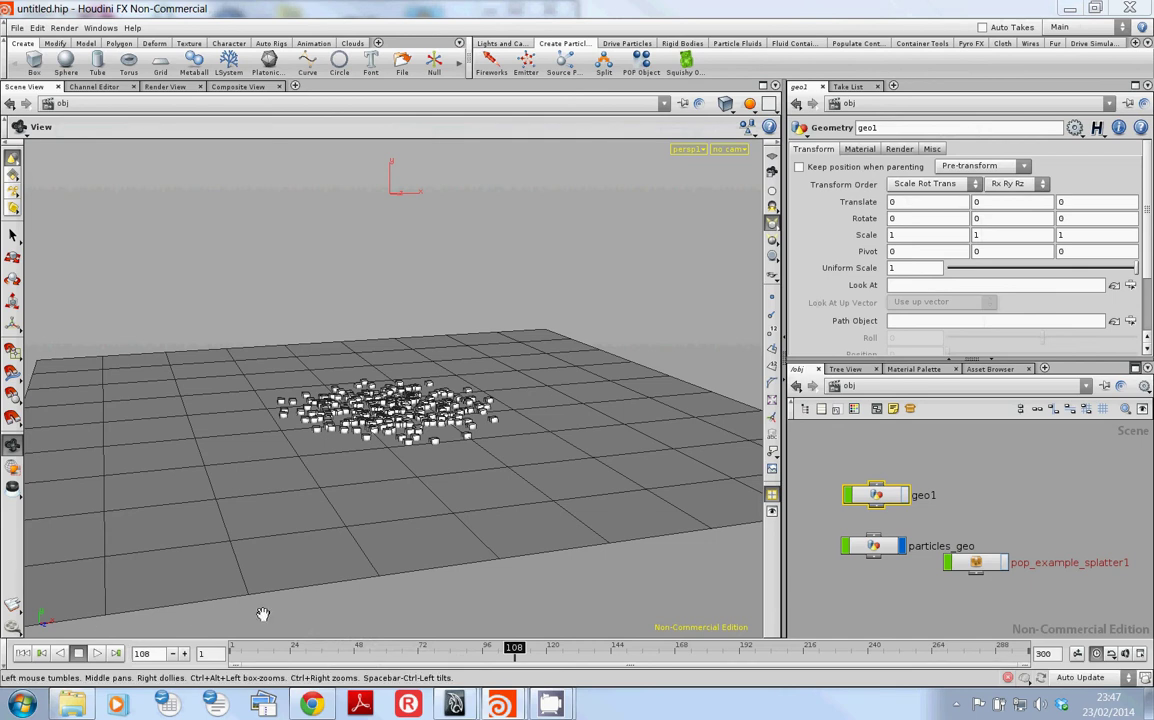
# Inside particles_geo, disconnect box1 from copy1 so sphere2 is copied onto the particles again.
pyautogui.moveTo(307, 614); pyautogui.dragTo(258, 546)
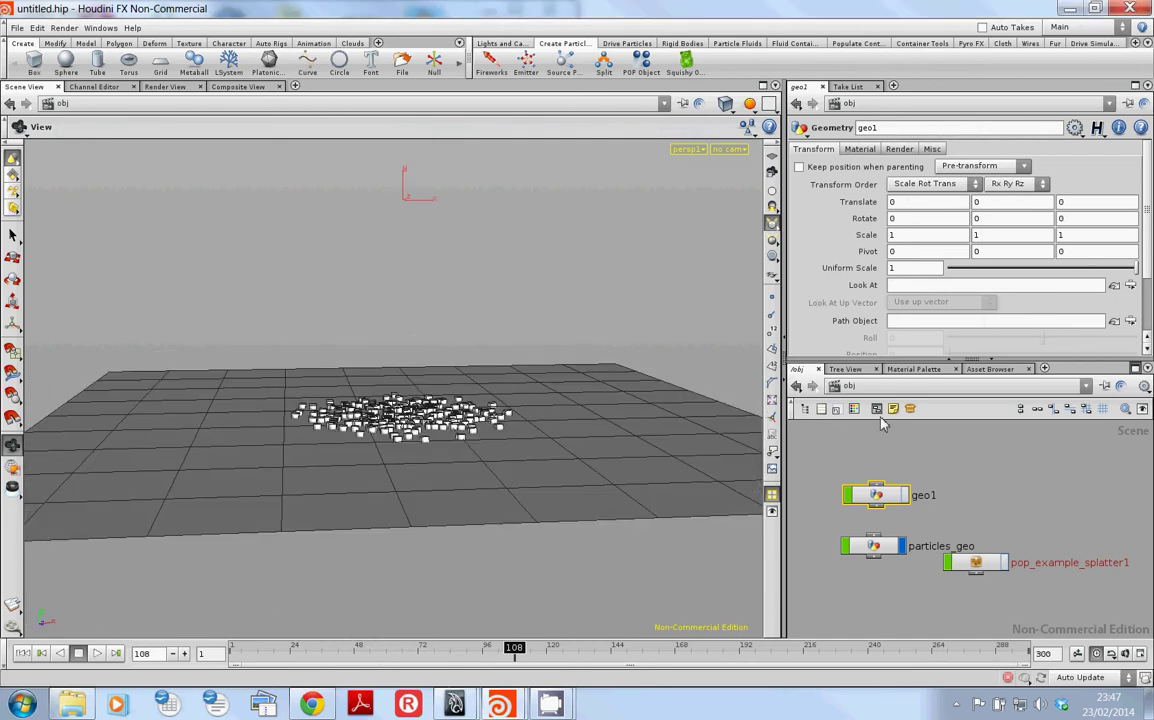
pyautogui.doubleClick(876, 546)
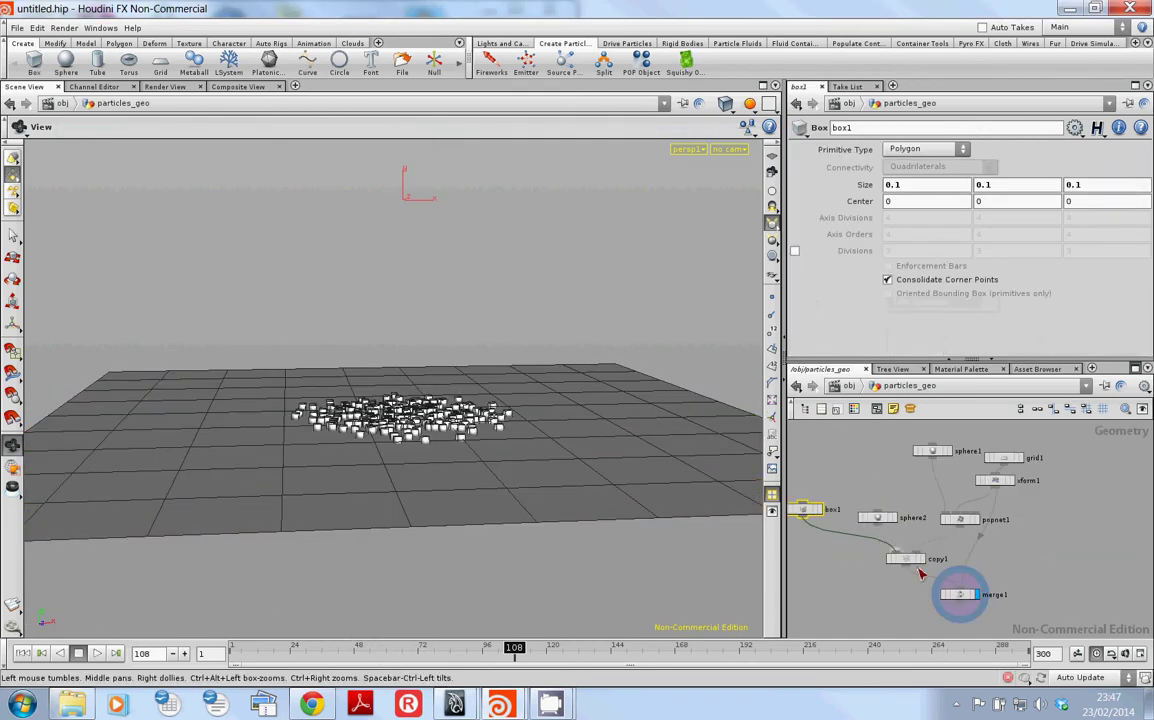
pyautogui.moveTo(898, 536); pyautogui.dragTo(879, 526)
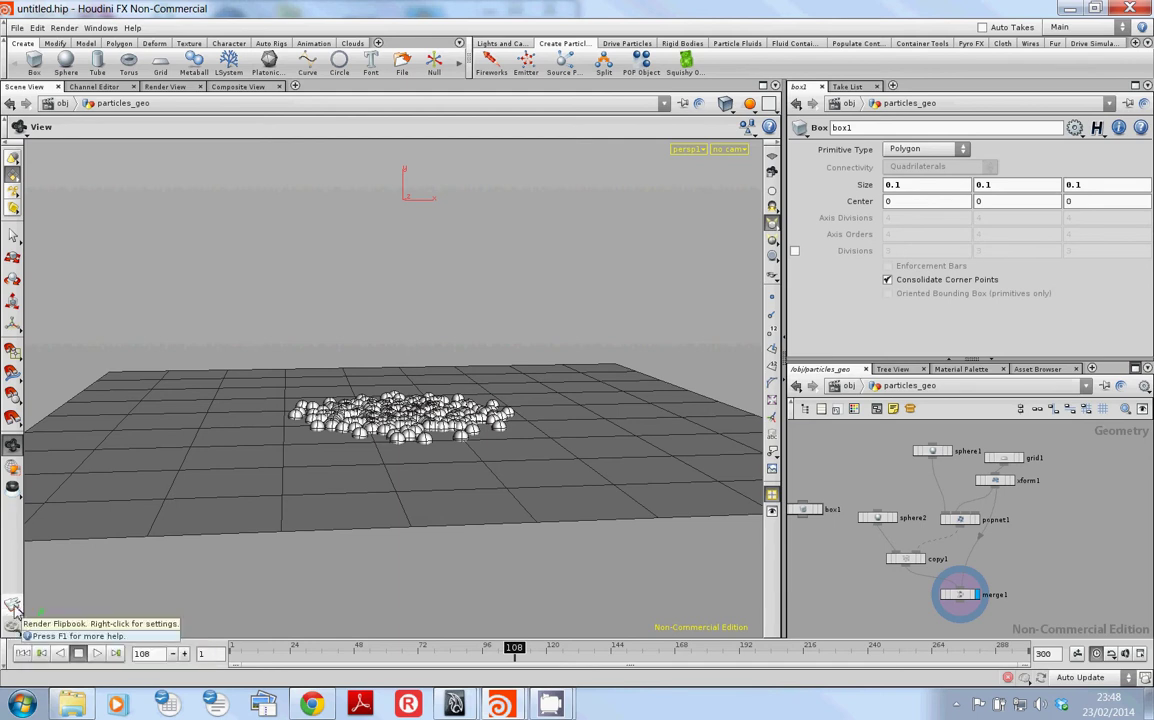
# Open the Flipbook with New Settings dialog and look over its Output and Audio settings.
pyautogui.rightClick(13, 607)
pyautogui.click(20, 612)
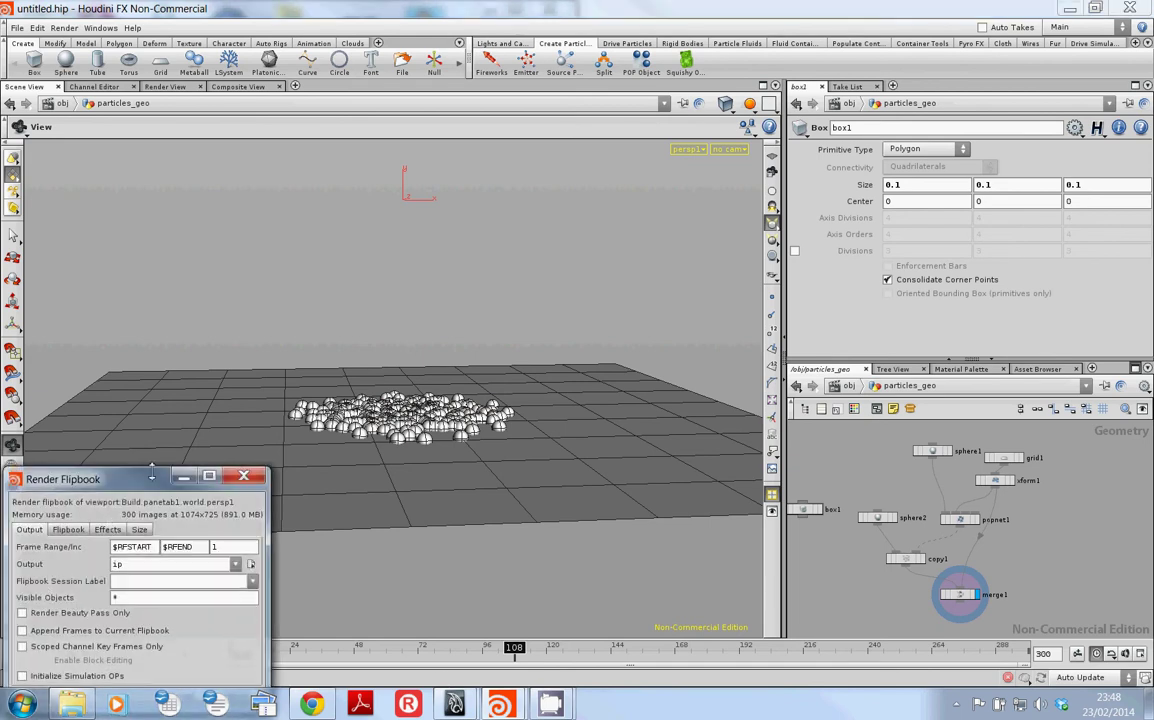
pyautogui.moveTo(145, 488); pyautogui.dragTo(592, 385)
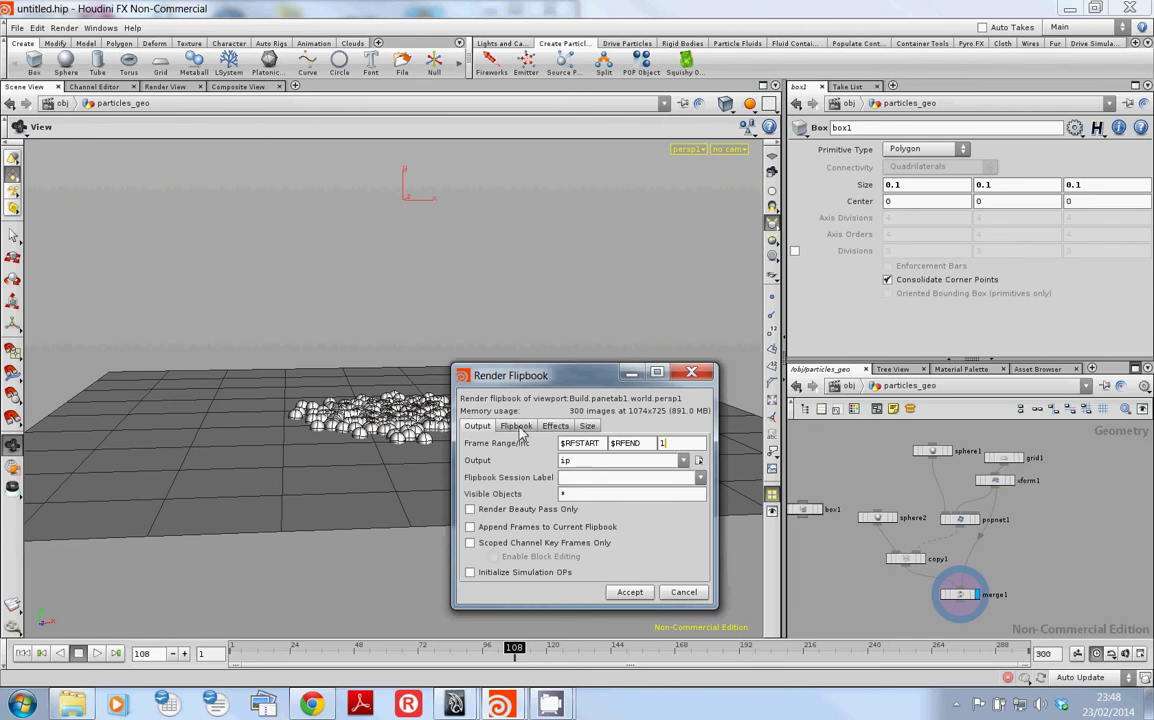
pyautogui.click(516, 426)
pyautogui.click(477, 426)
pyautogui.click(516, 426)
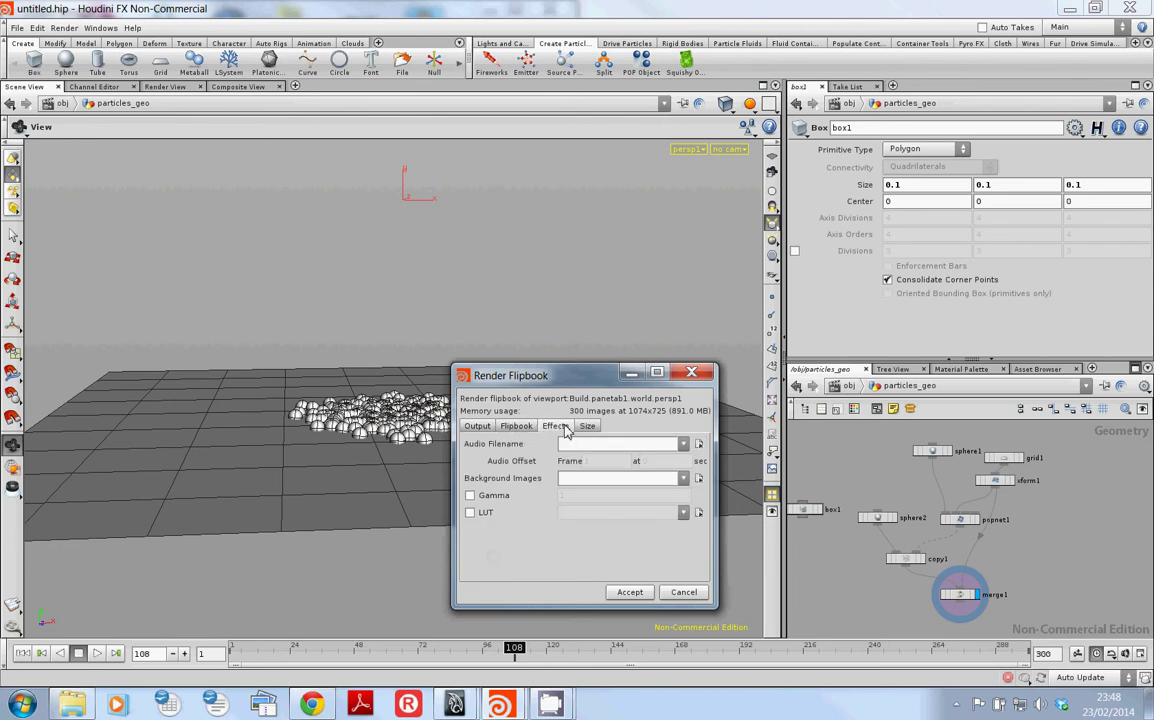
# On the Effects settings, keep viewport antialiasing, turn off Motion Blur and turn on Depth of Field.
pyautogui.click(555, 426)
pyautogui.click(674, 444)
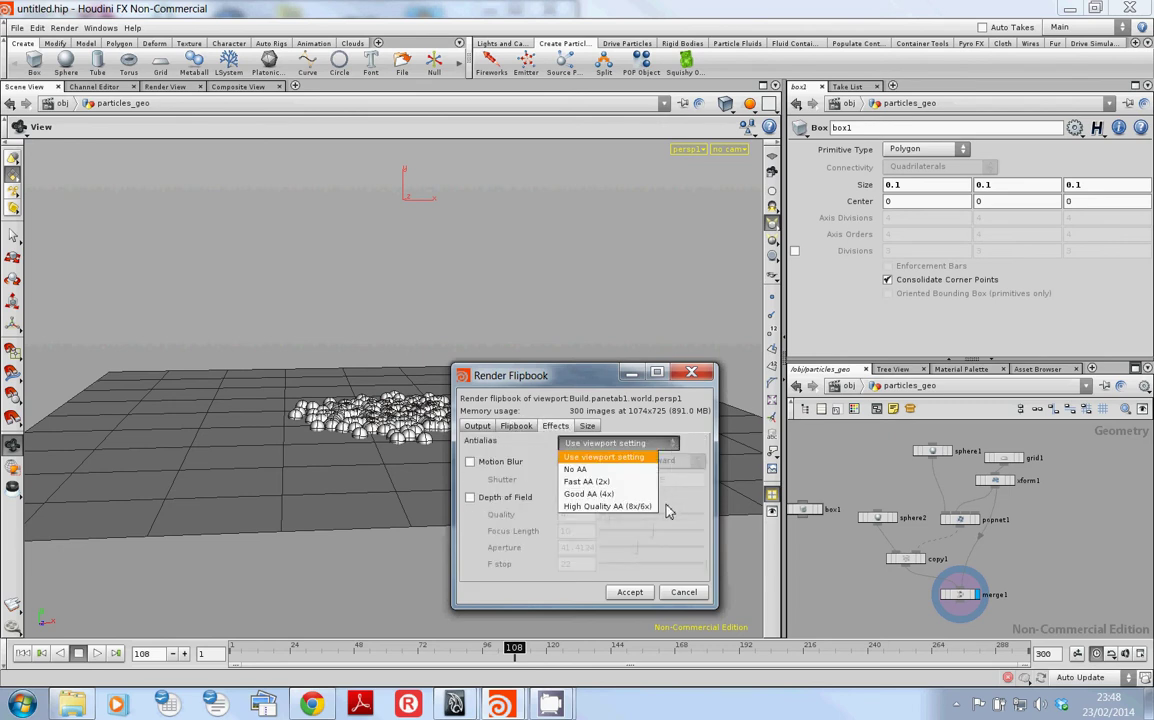
pyautogui.click(615, 456)
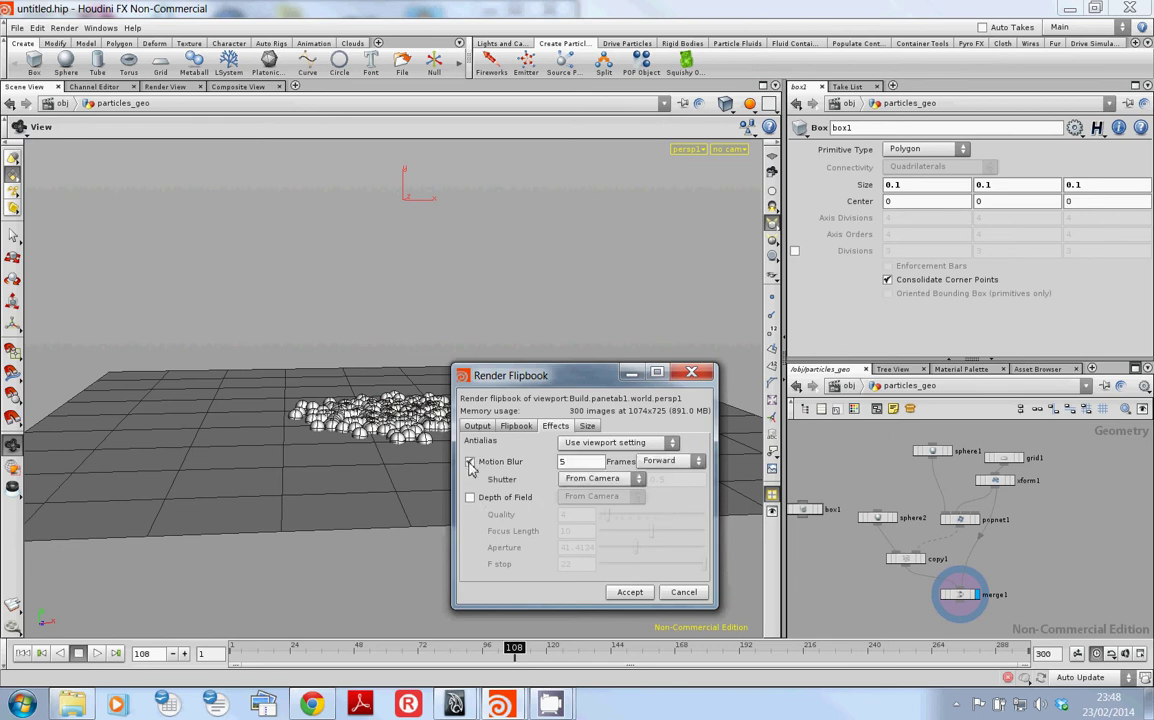
pyautogui.click(470, 462)
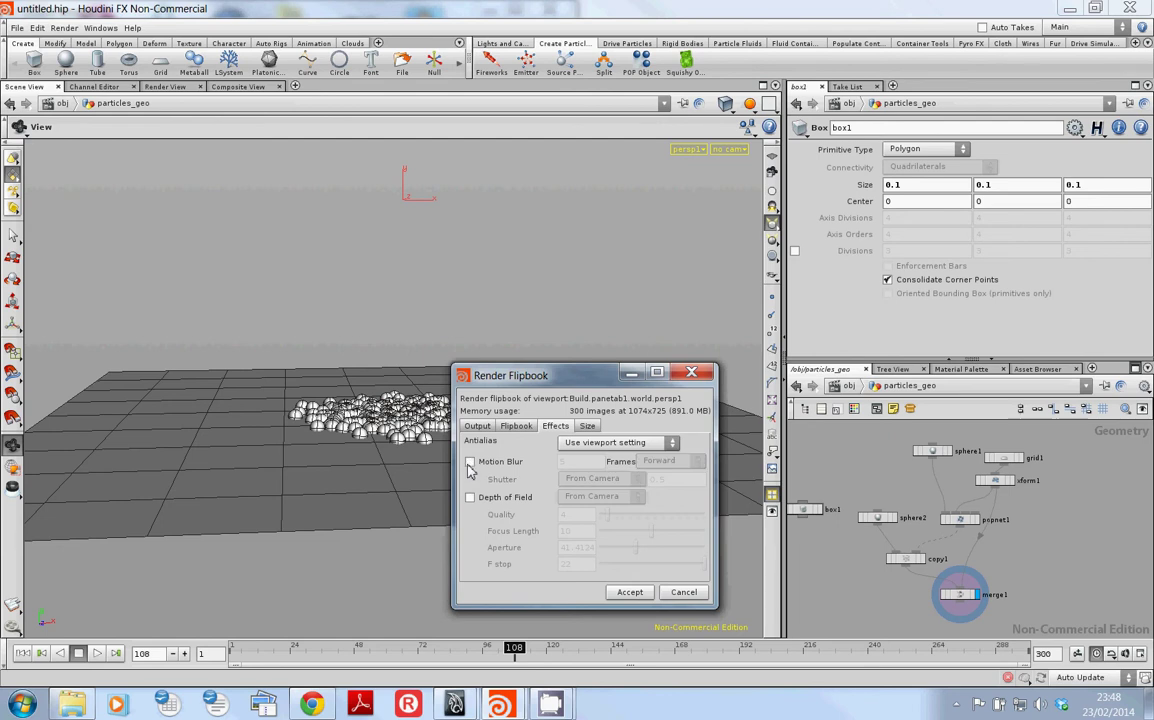
pyautogui.click(470, 497)
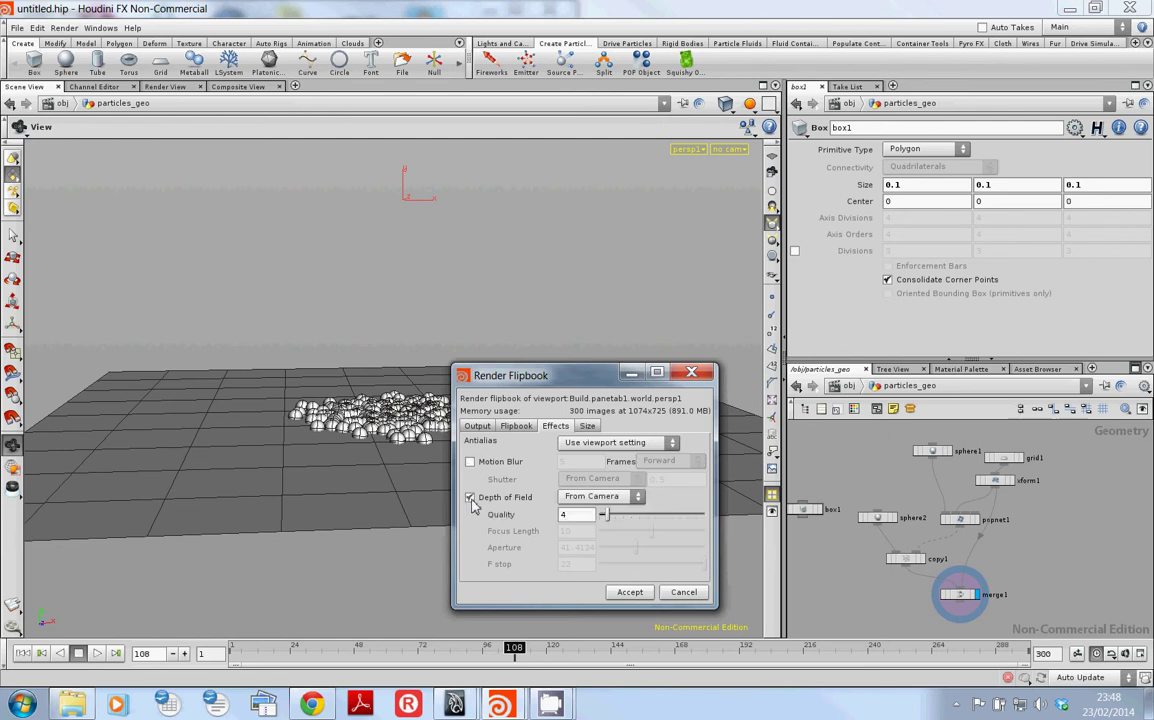
# Leave the flipbook at its default resolution and accept to render frames 1–300.
pyautogui.click(587, 426)
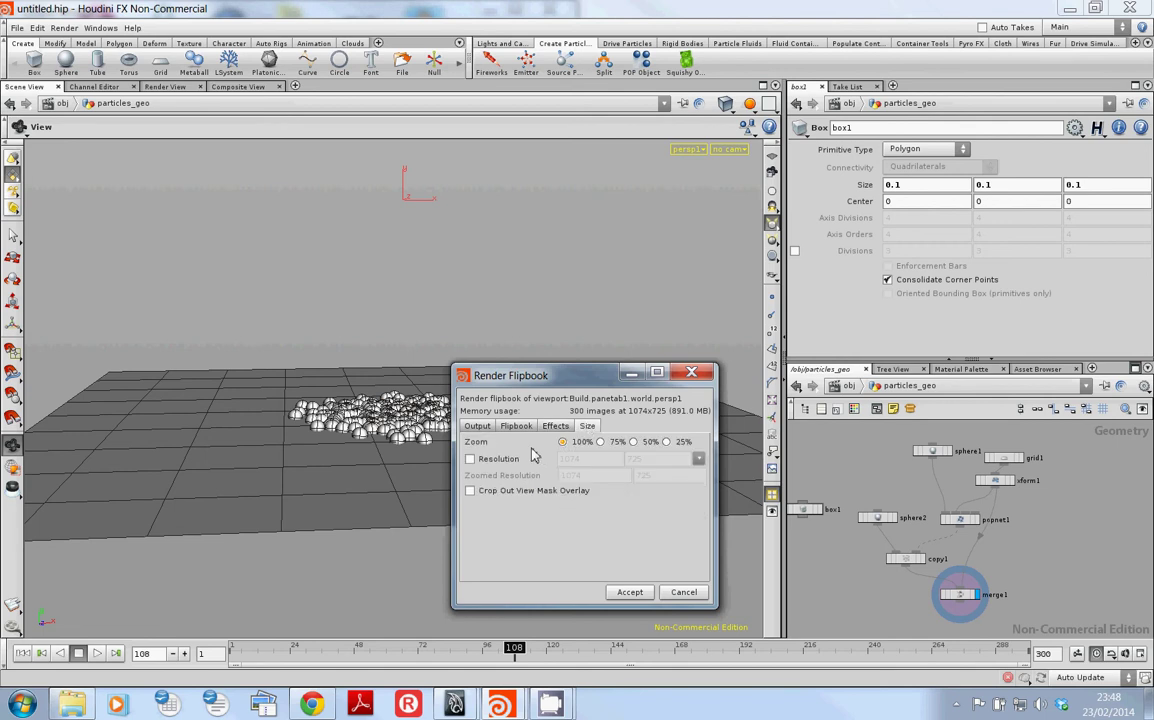
pyautogui.click(471, 459)
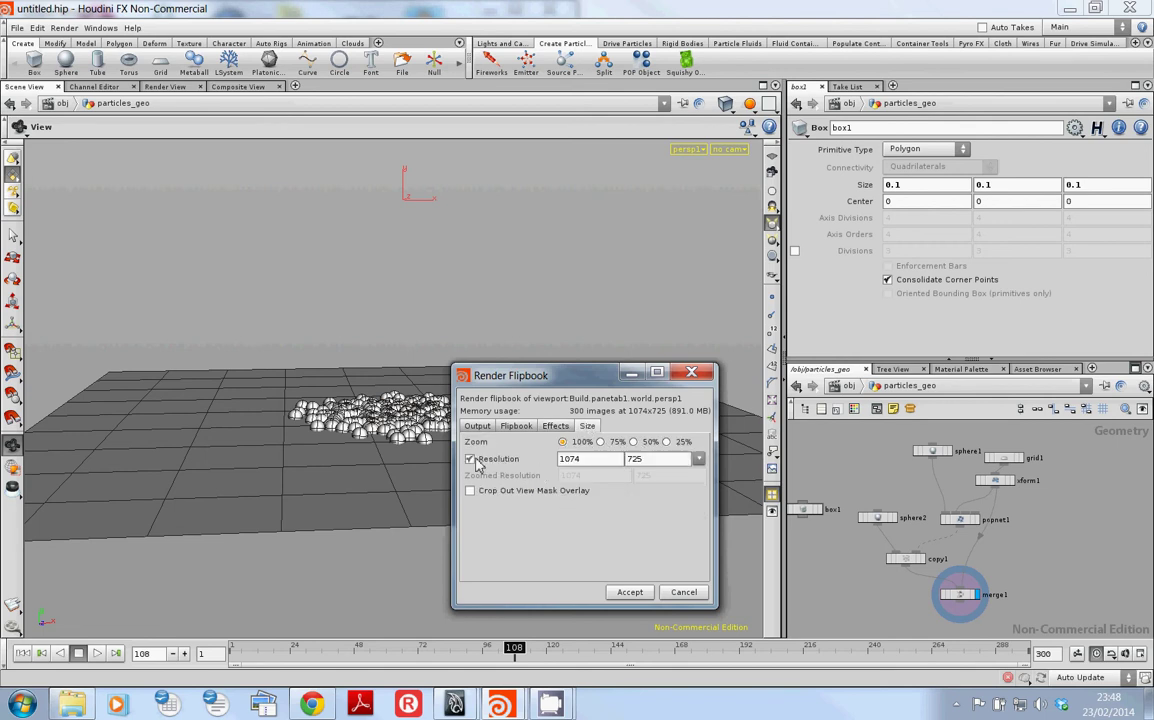
pyautogui.click(472, 460)
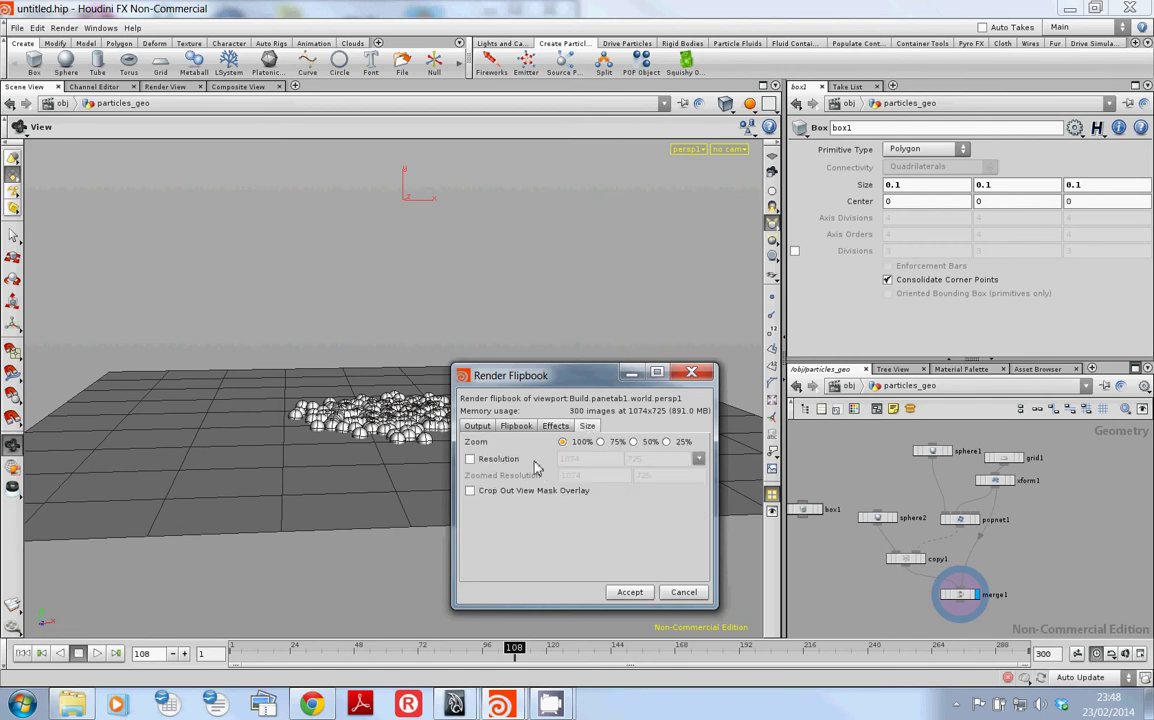
pyautogui.click(477, 426)
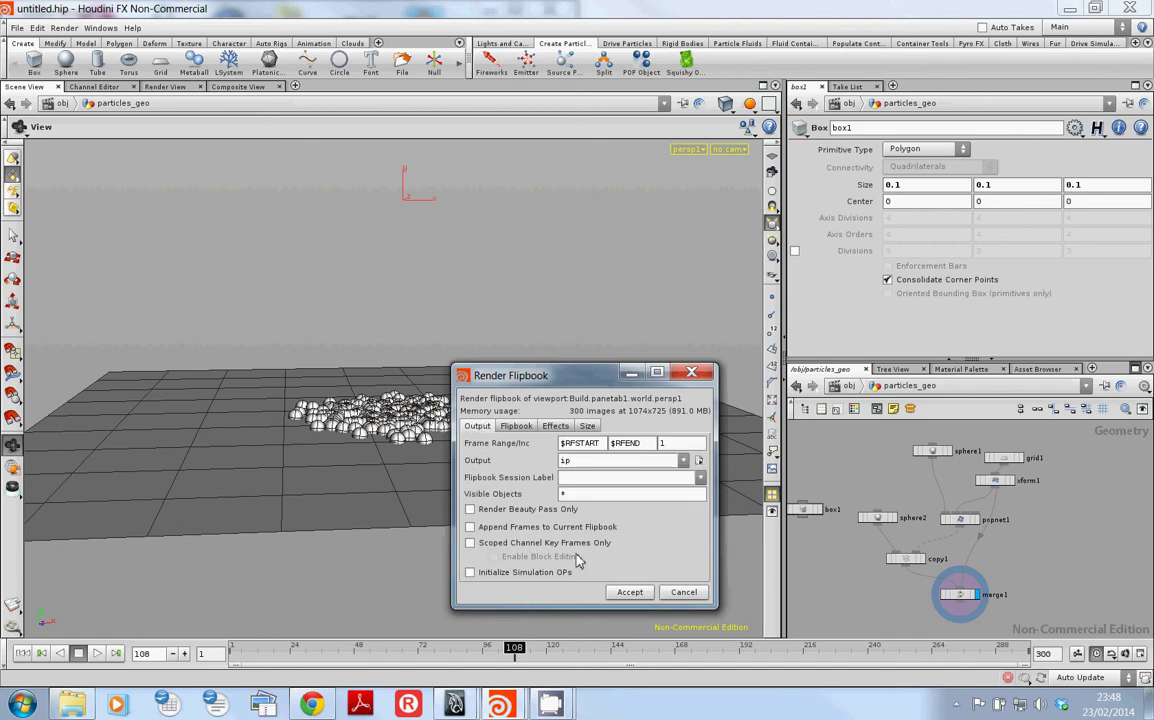
pyautogui.click(630, 592)
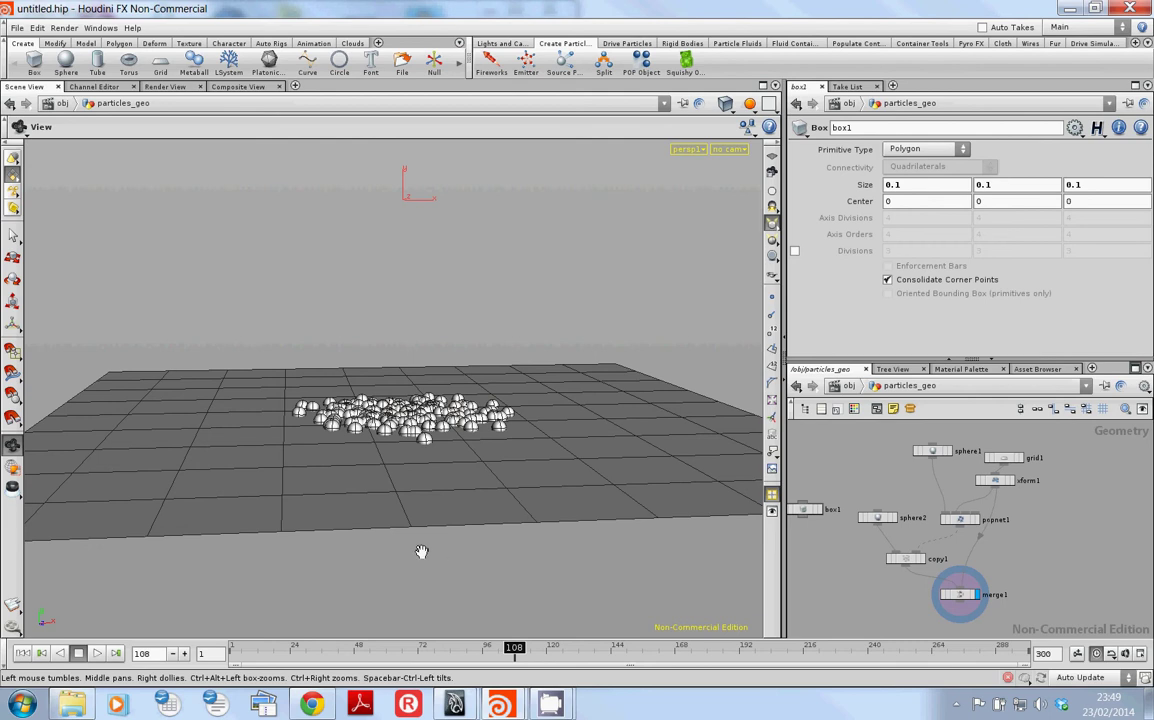
# Bring the MPlay flipbook window to the front and reposition it.
pyautogui.click(497, 706)
pyautogui.click(492, 590)
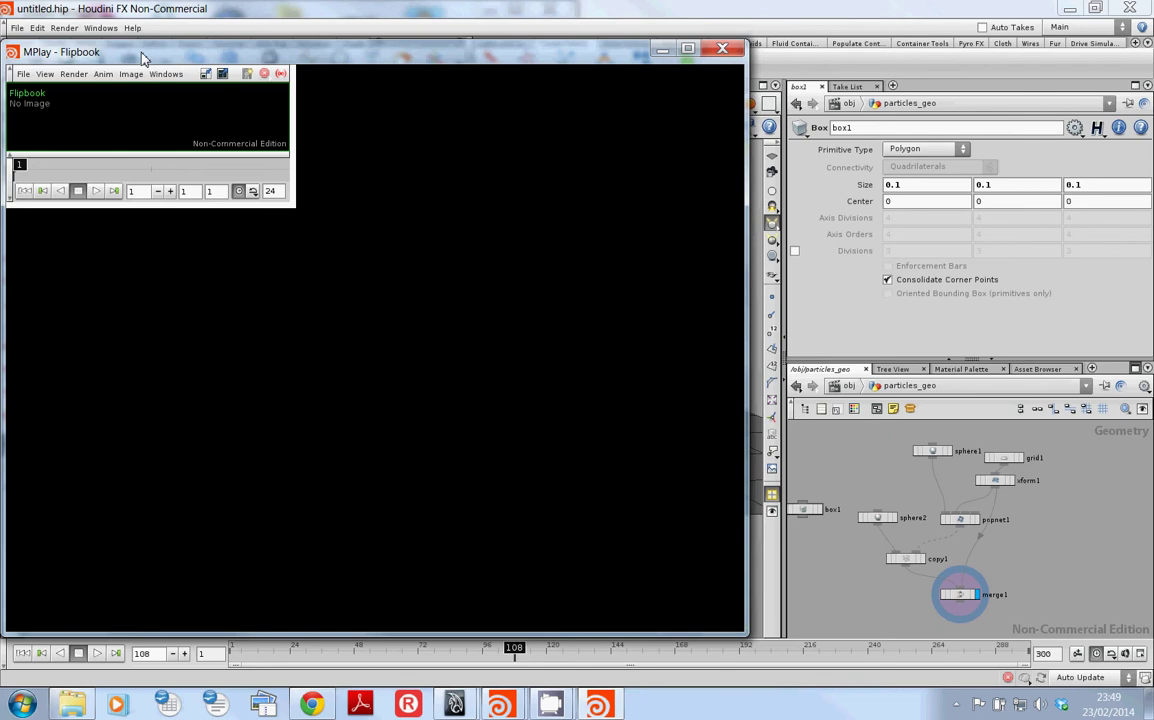
pyautogui.moveTo(143, 58); pyautogui.dragTo(243, 74)
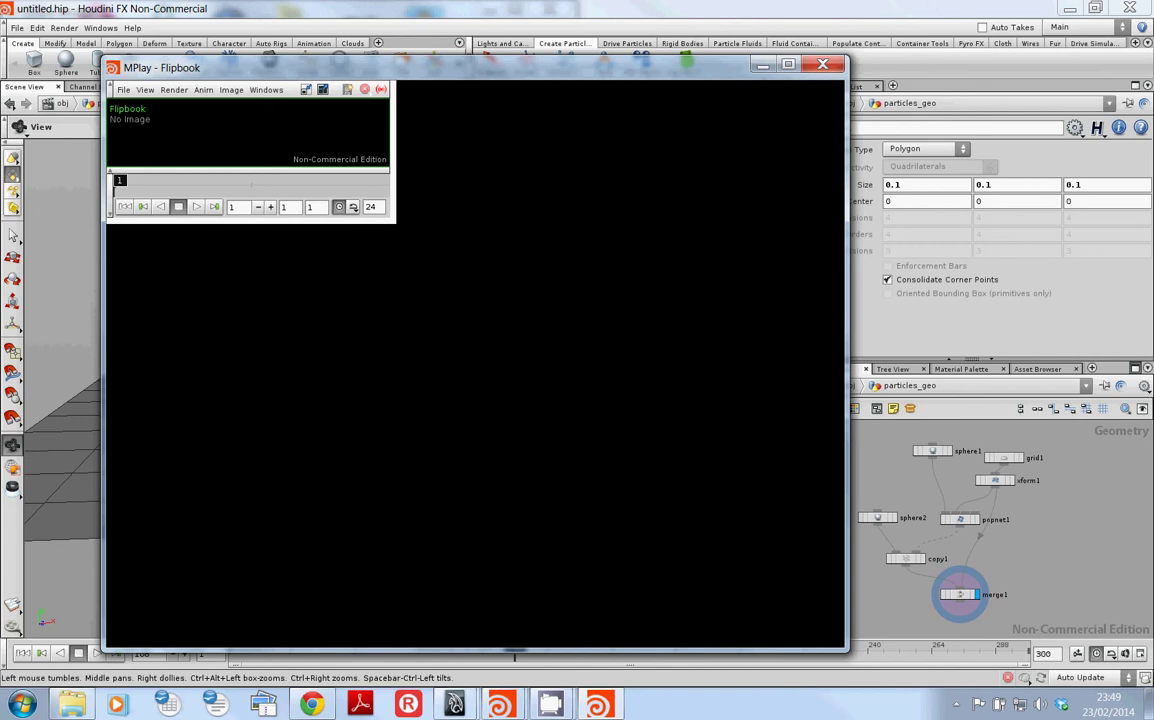
pyautogui.hotkey('alt', 'Tab')
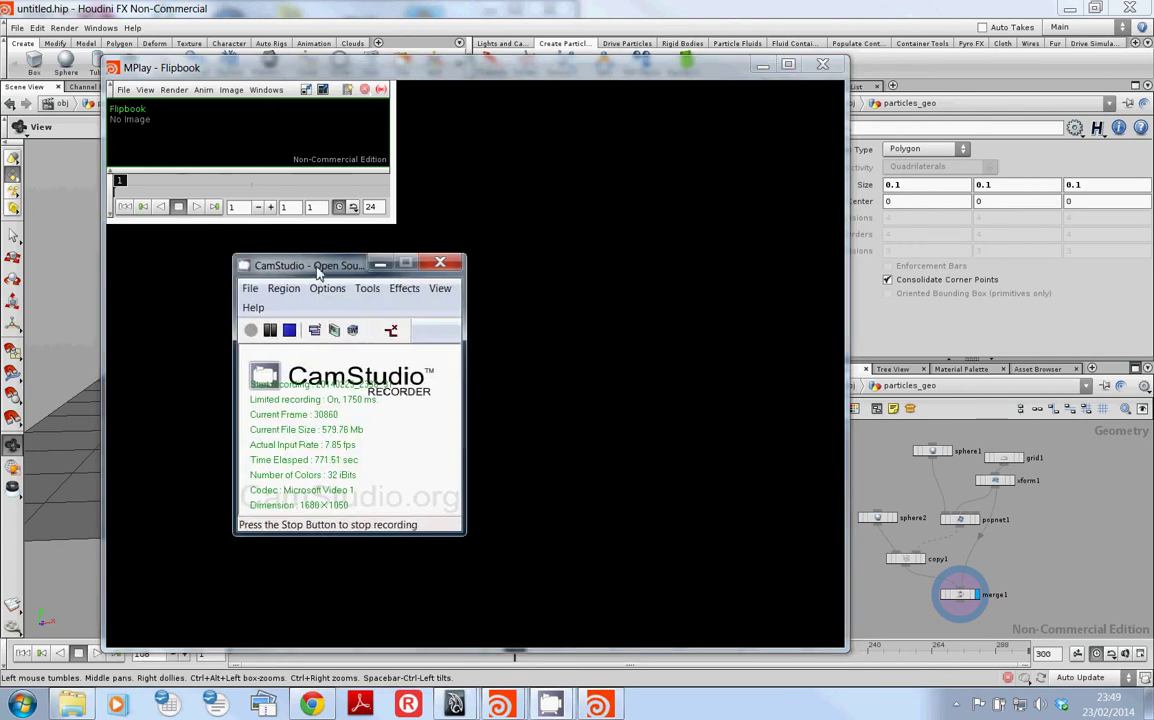
pyautogui.moveTo(318, 272); pyautogui.dragTo(208, 272)
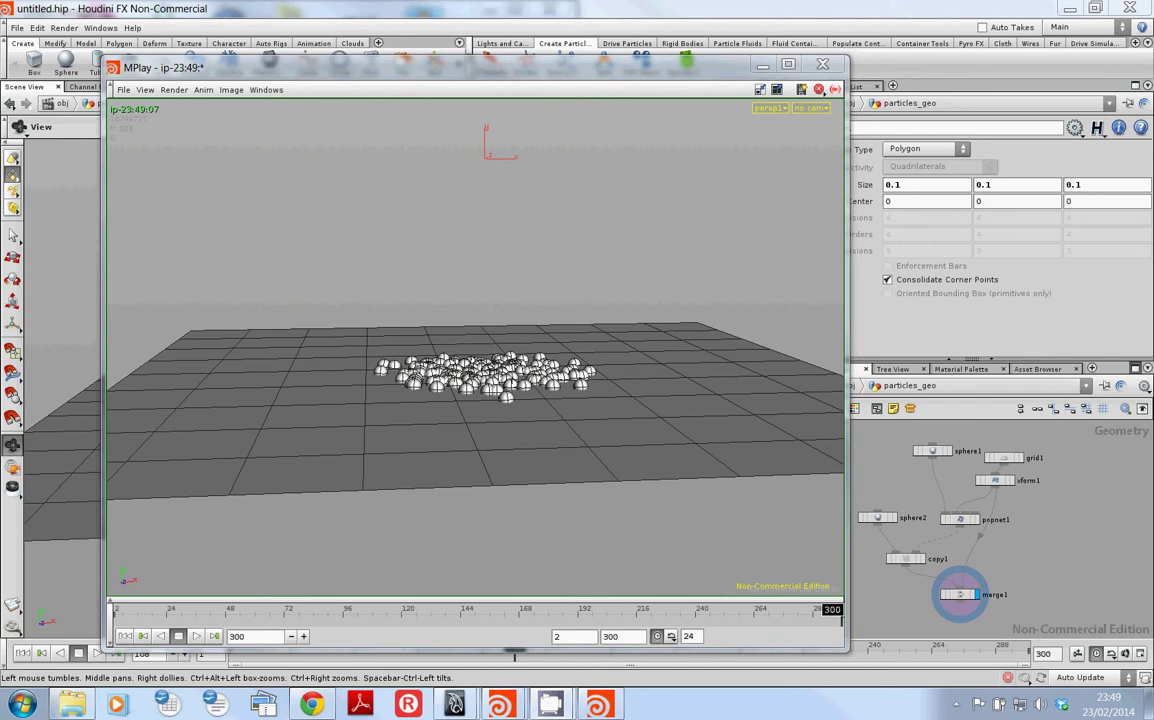
# Play the flipbook, then change its end frame to 100 and replay frames 2–100.
pyautogui.click(196, 637)
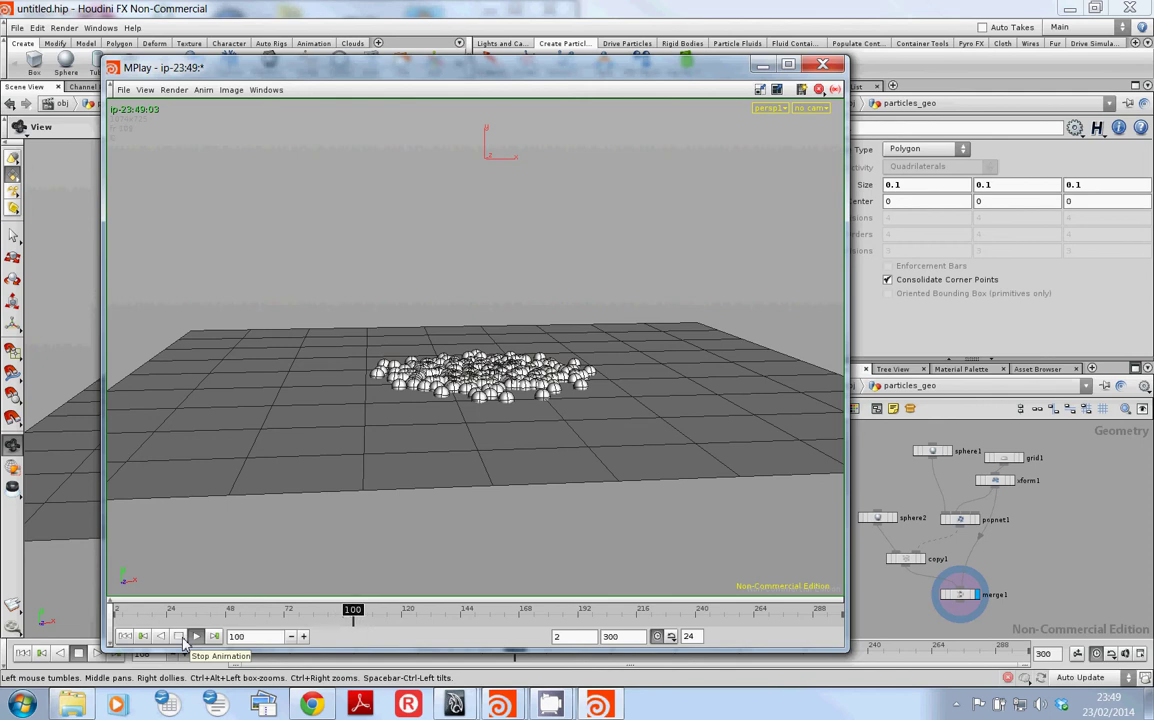
pyautogui.click(180, 638)
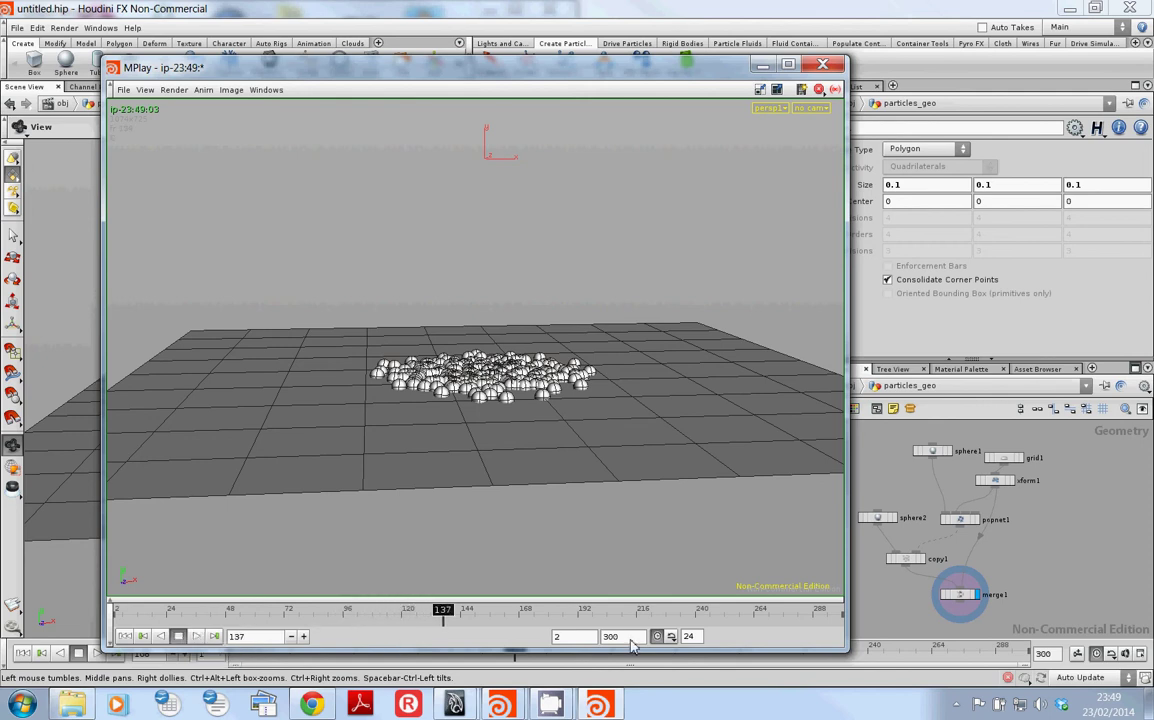
pyautogui.press('Return')
pyautogui.click(631, 636)
pyautogui.write('100')
pyautogui.press('Return')
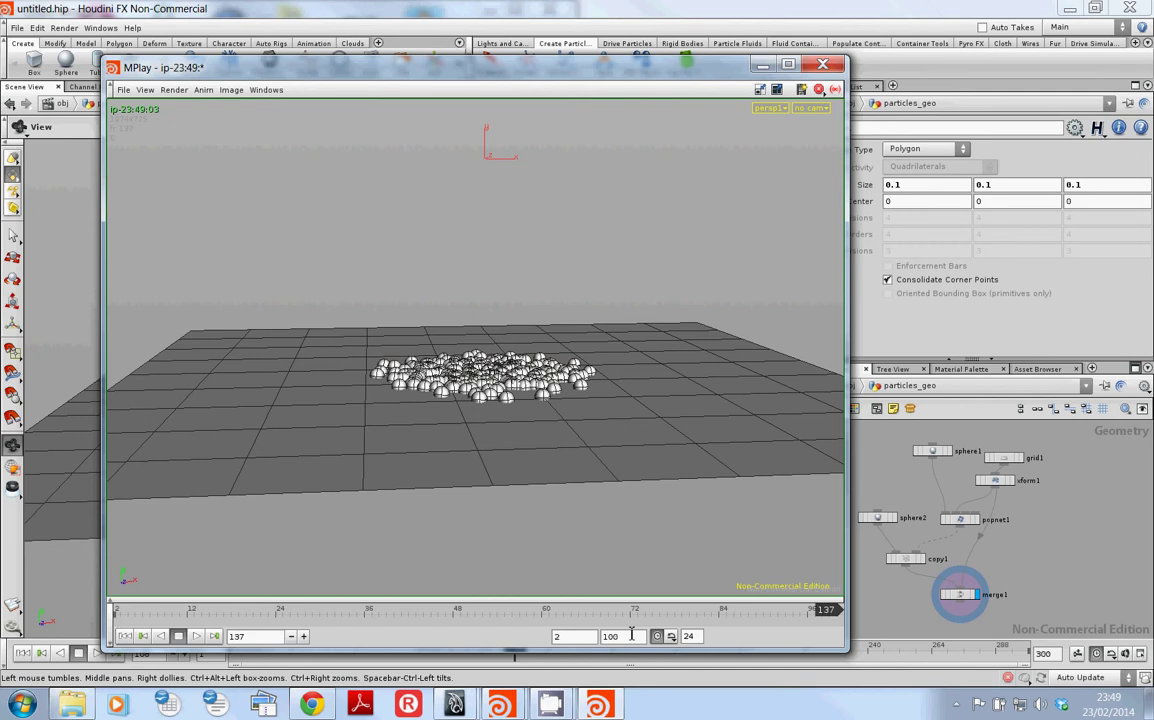
pyautogui.click(196, 636)
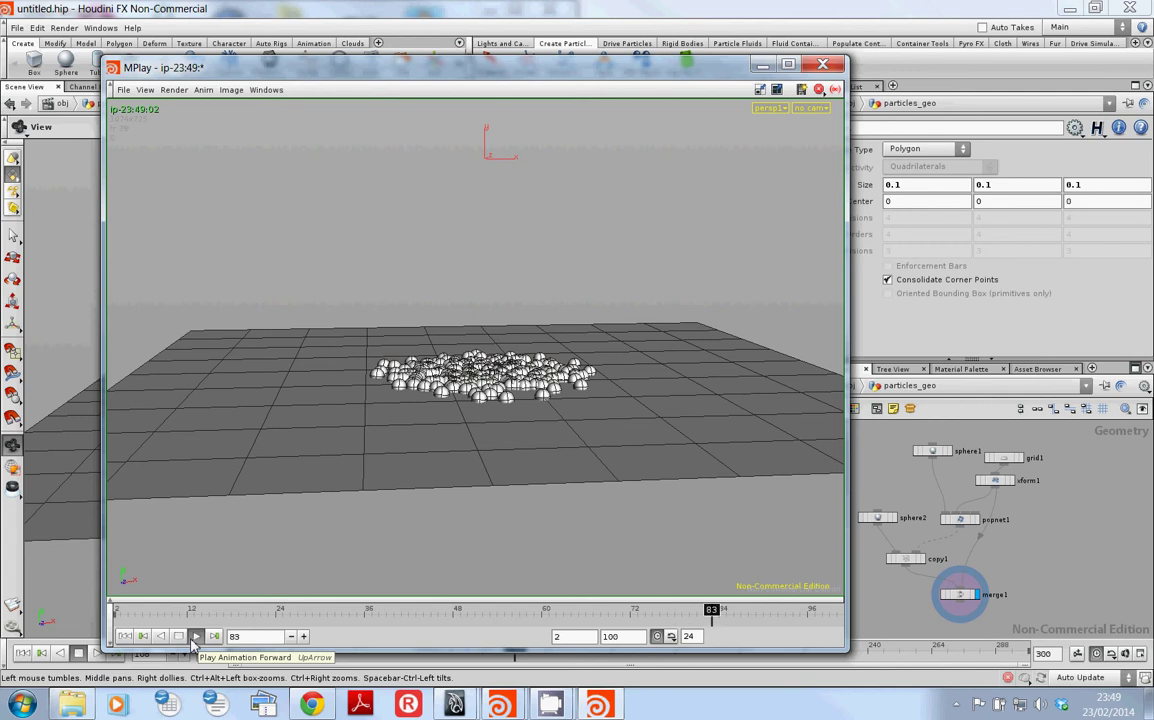
# Stop the flipbook, switch its loop mode to Play Once, and let it end on frame 100.
pyautogui.click(178, 636)
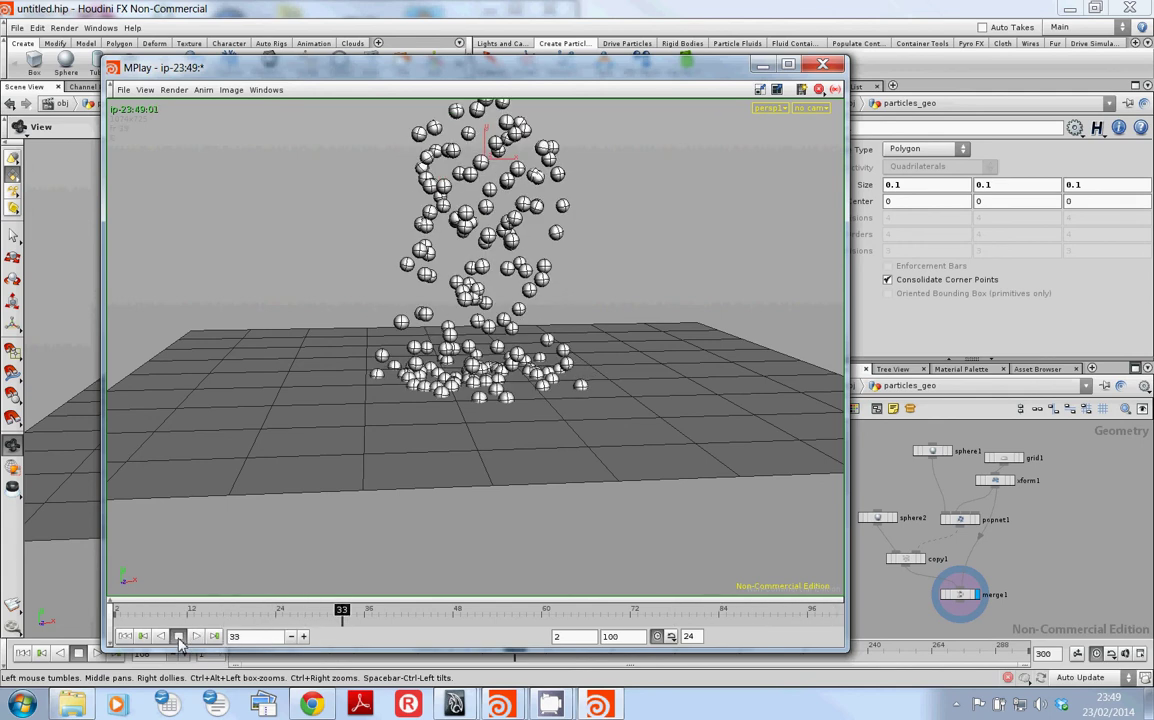
pyautogui.click(672, 637)
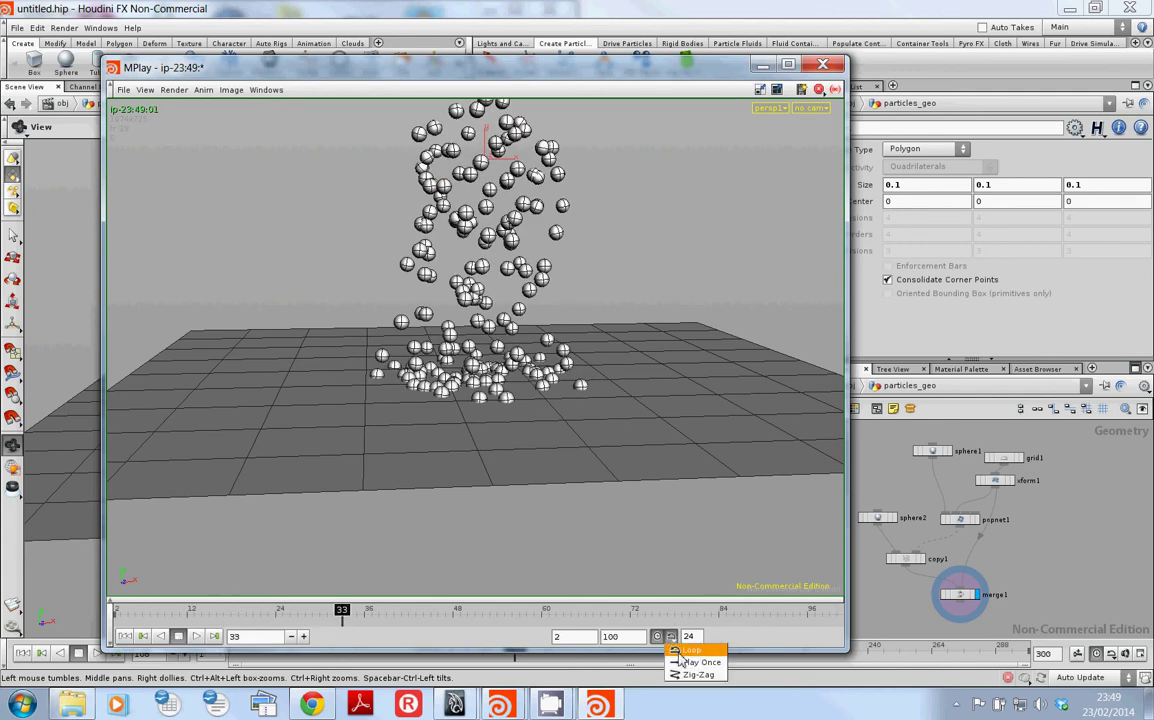
pyautogui.click(682, 660)
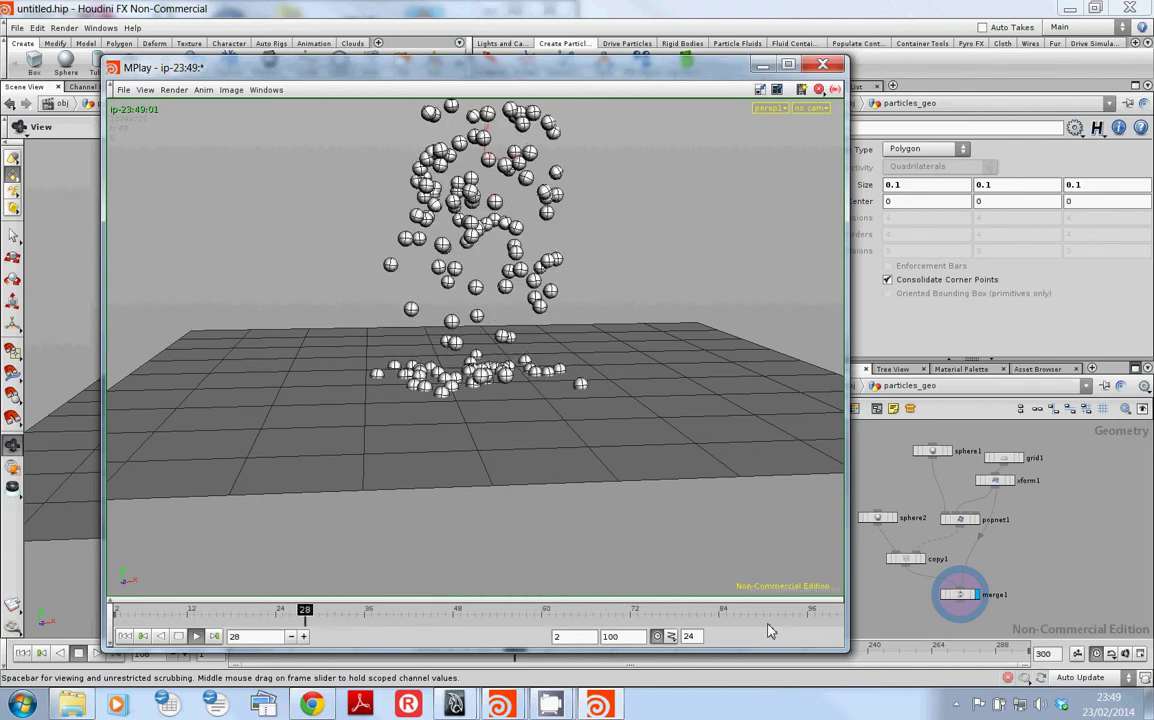
pyautogui.click(688, 637)
pyautogui.click(680, 664)
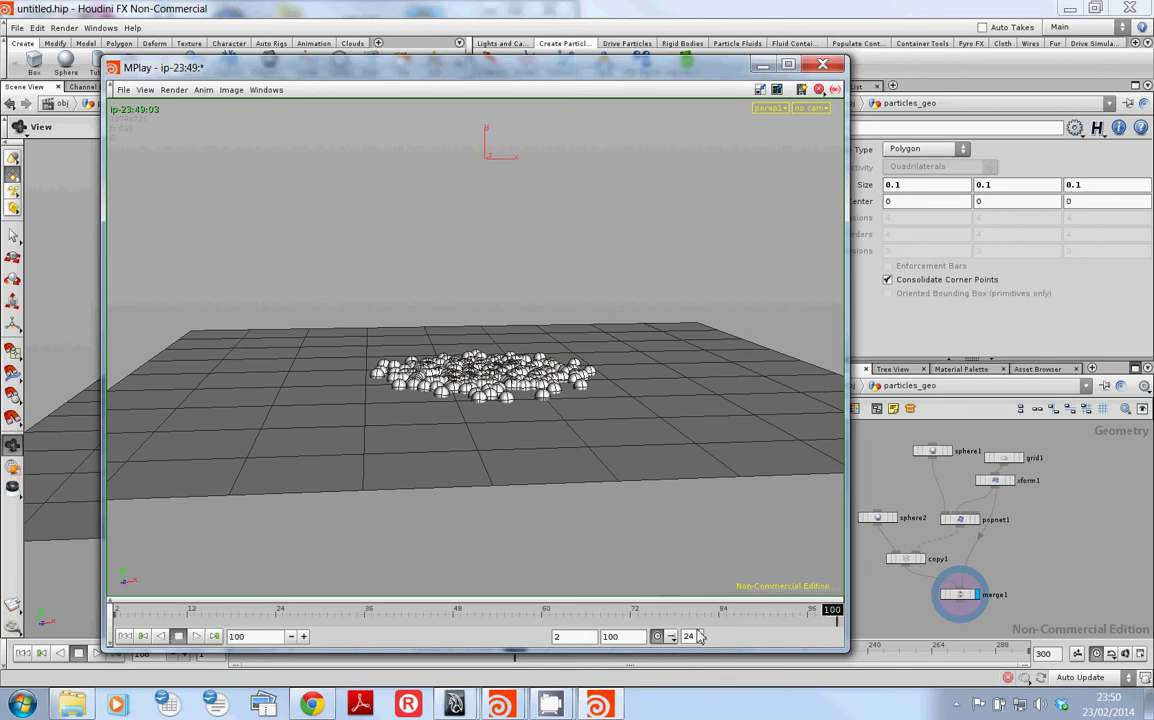
pyautogui.click(124, 91)
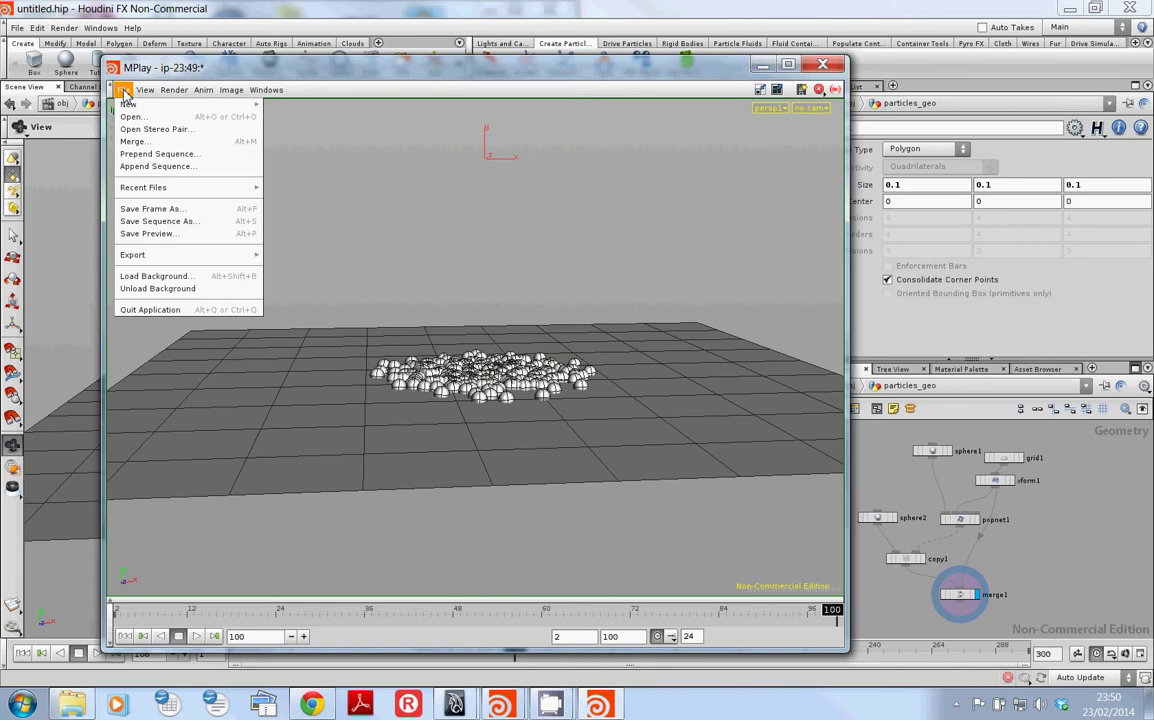
pyautogui.click(166, 224)
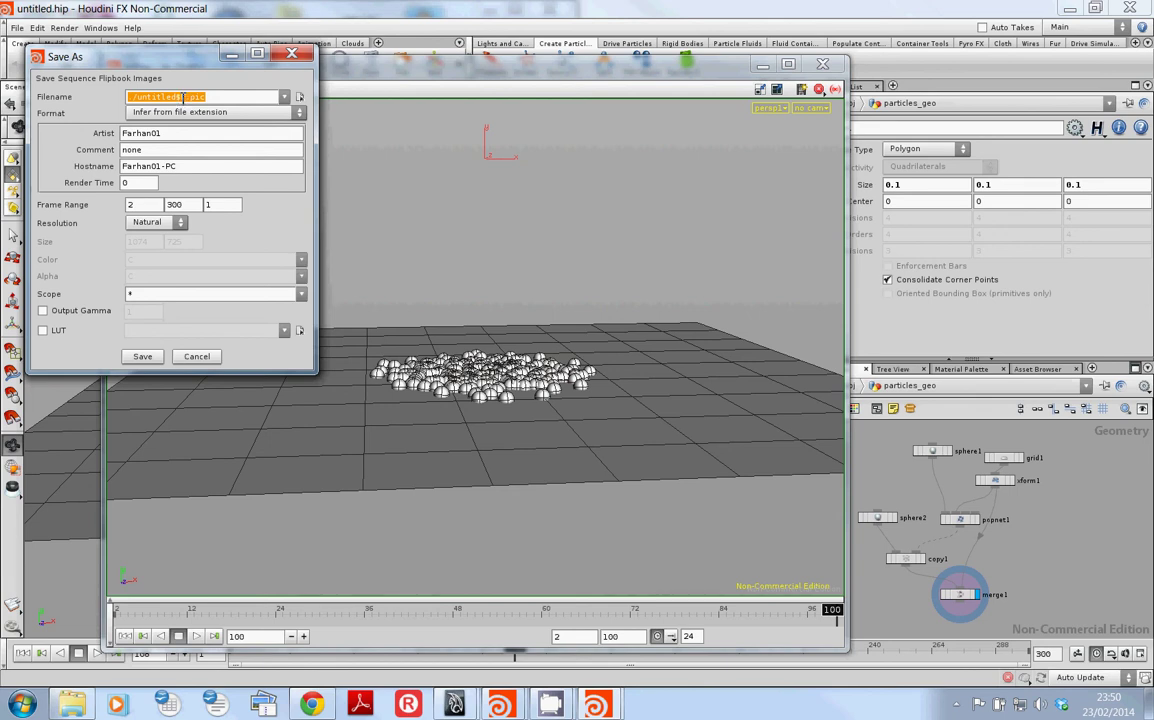
pyautogui.click(175, 97)
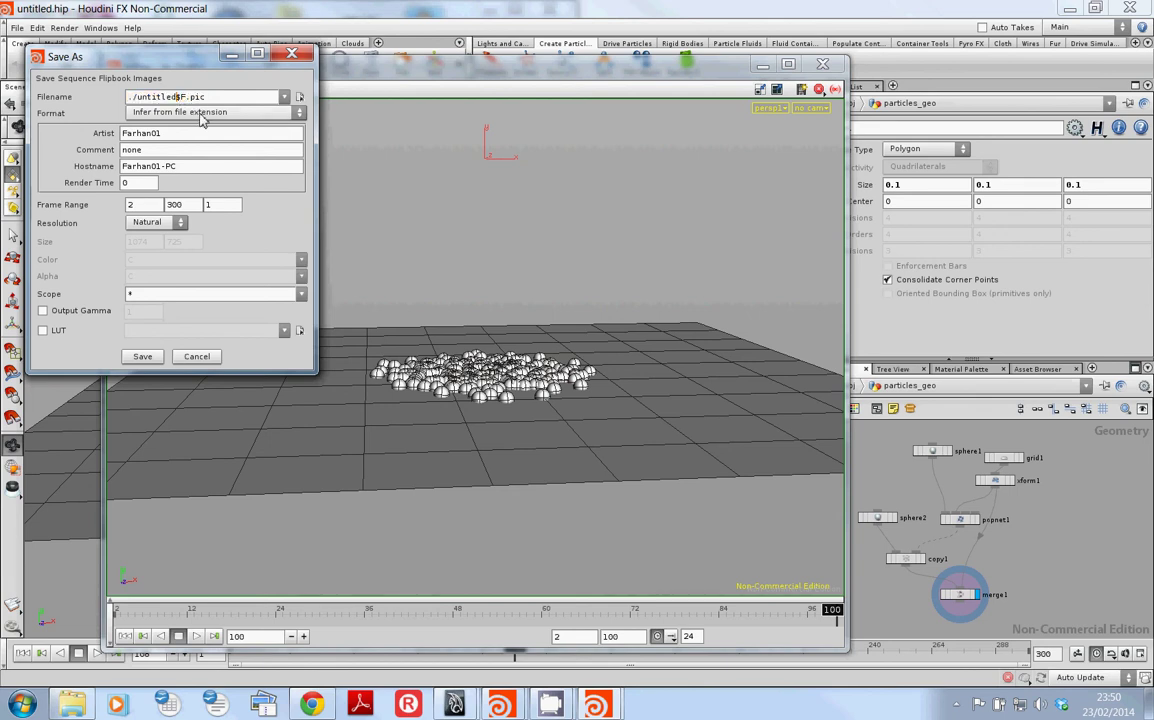
pyautogui.write('.')
pyautogui.click(235, 97)
pyautogui.click(240, 113)
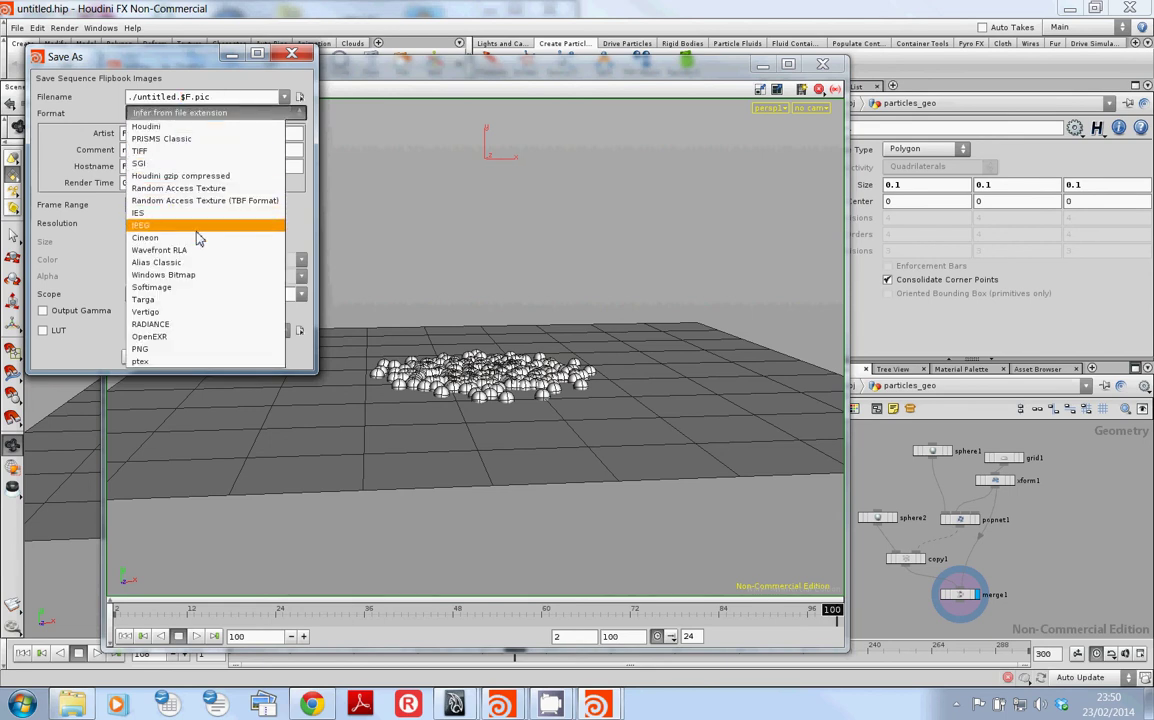
pyautogui.click(289, 84)
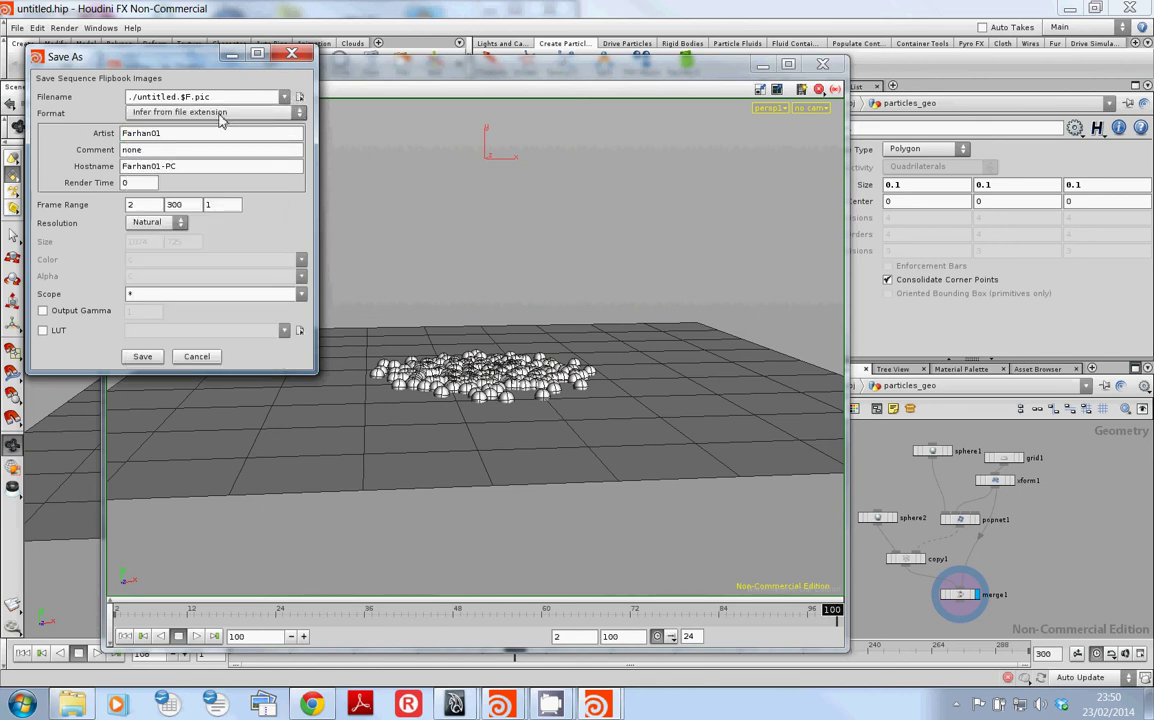
pyautogui.doubleClick(145, 133)
pyautogui.doubleClick(157, 150)
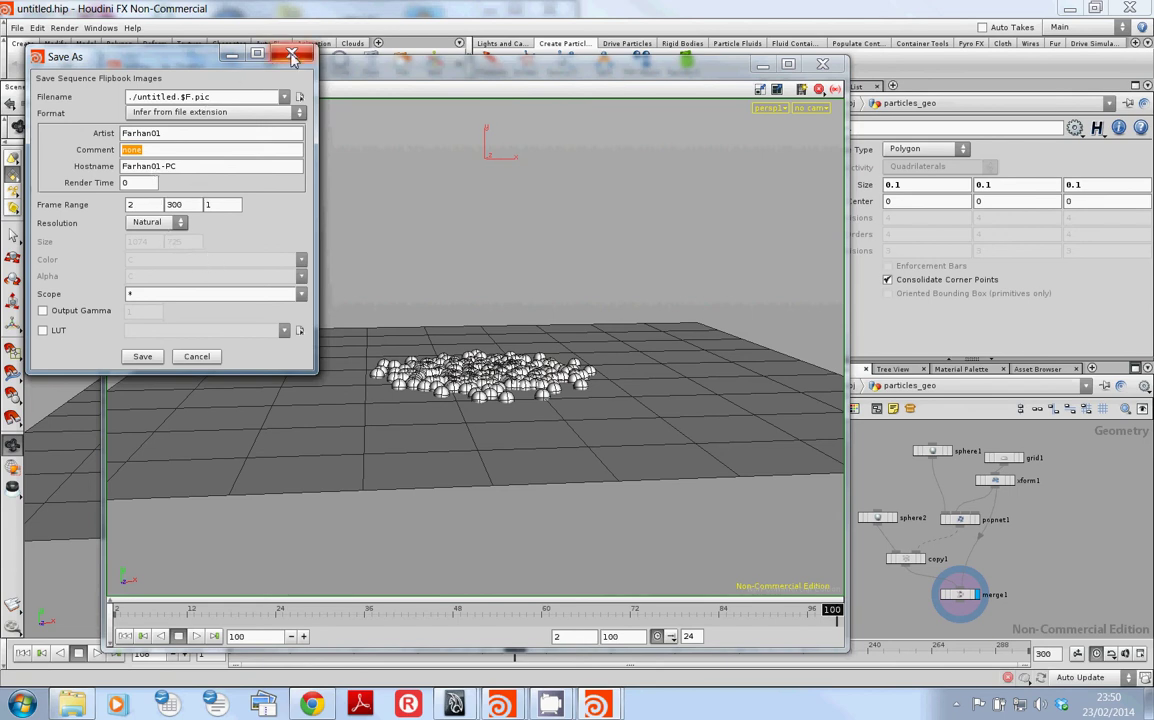
pyautogui.click(292, 56)
pyautogui.click(173, 90)
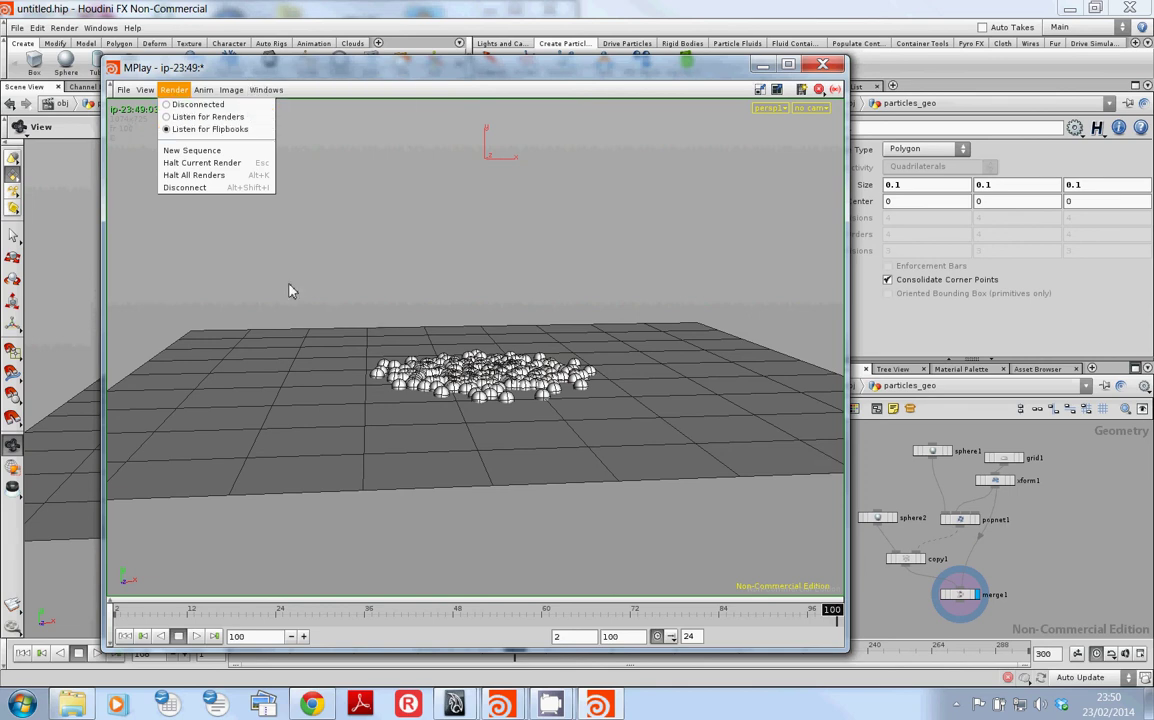
# Reset the flipbook sequence to frames 1–301, move MPlay aside and return to Houdini.
pyautogui.click(460, 168)
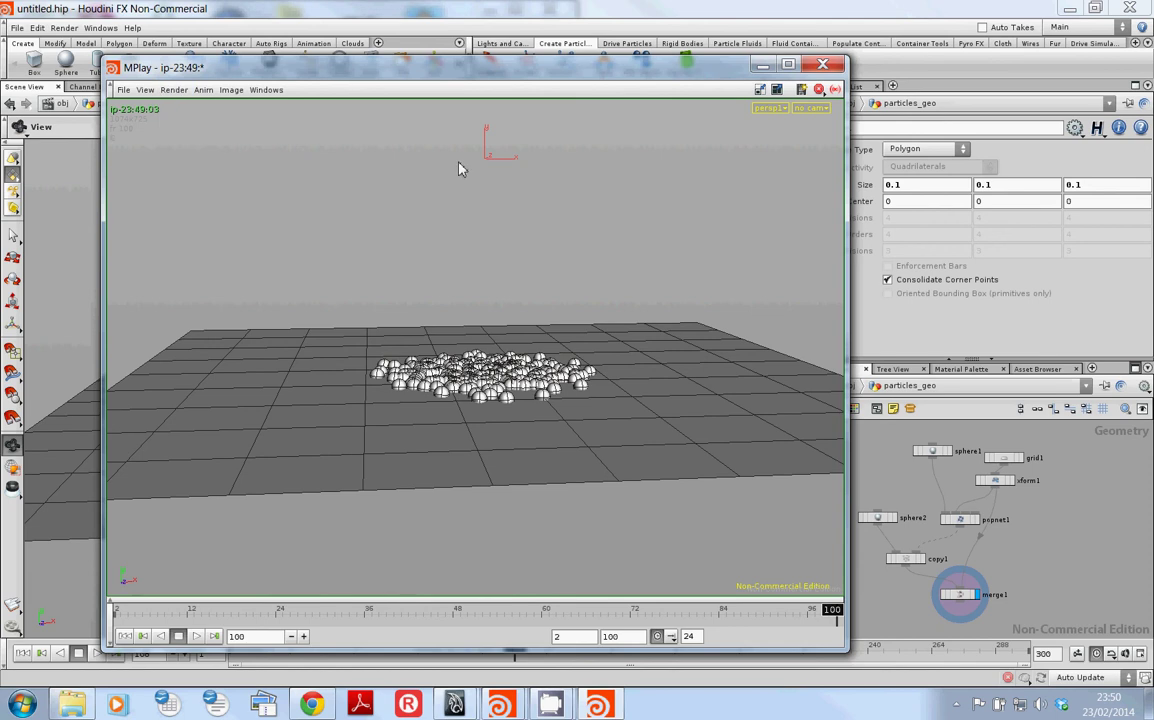
pyautogui.click(836, 90)
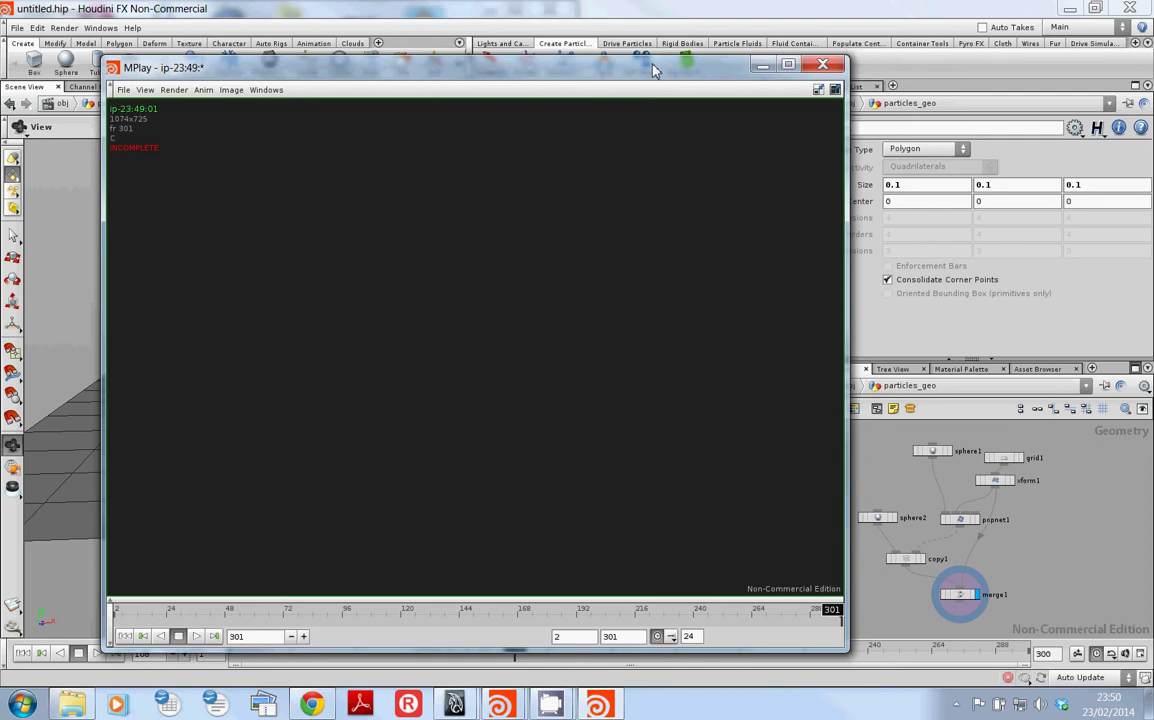
pyautogui.moveTo(716, 70); pyautogui.dragTo(800, 83)
pyautogui.click(1050, 585)
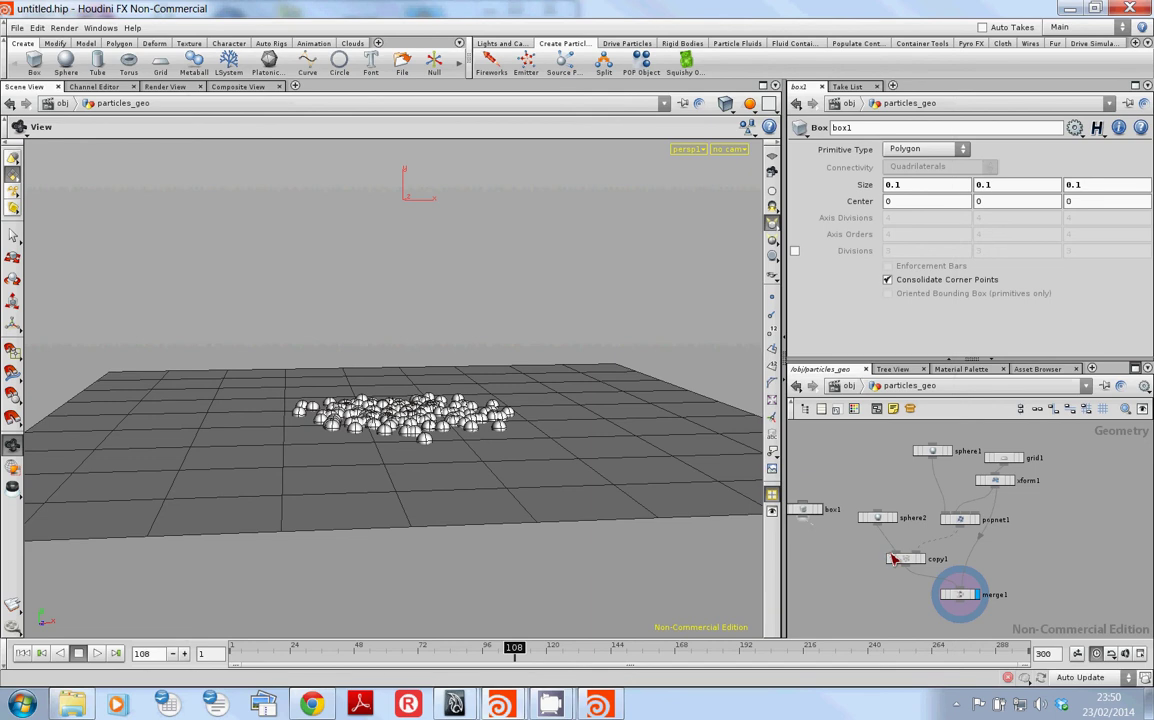
# Wire box1 into copy1's first input so small boxes are copied onto the particles.
pyautogui.moveTo(806, 516); pyautogui.dragTo(898, 557)
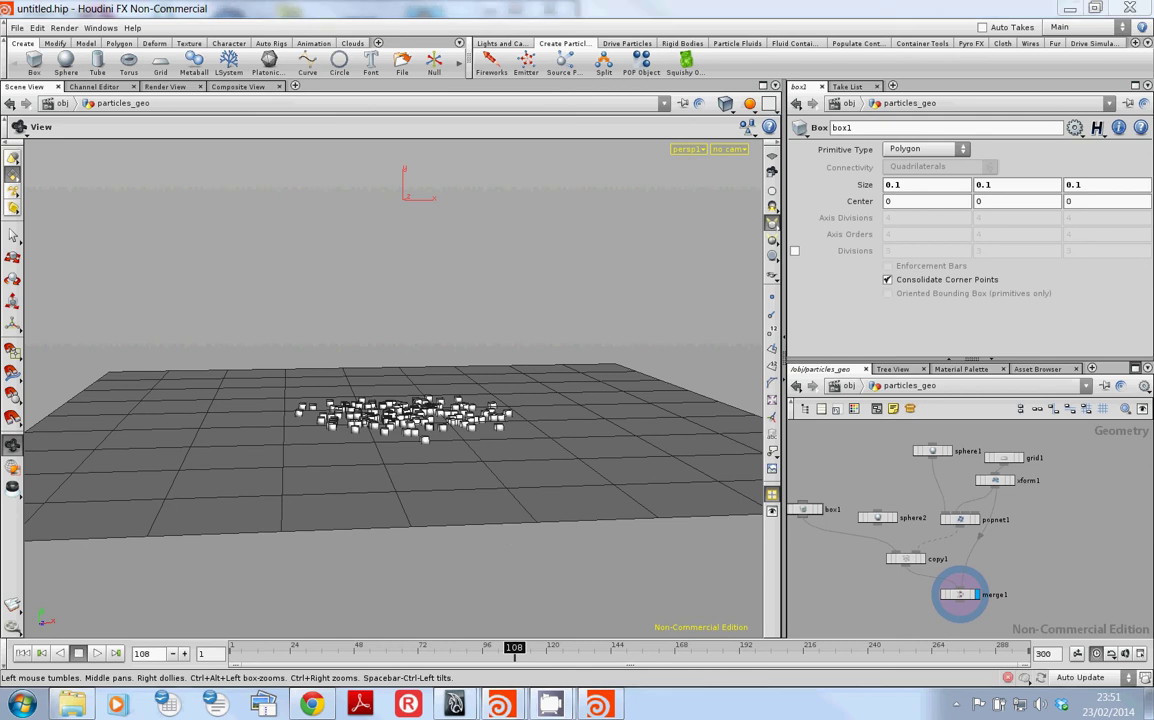
pyautogui.moveTo(119, 337); pyautogui.dragTo(160, 337)
pyautogui.click(240, 331)
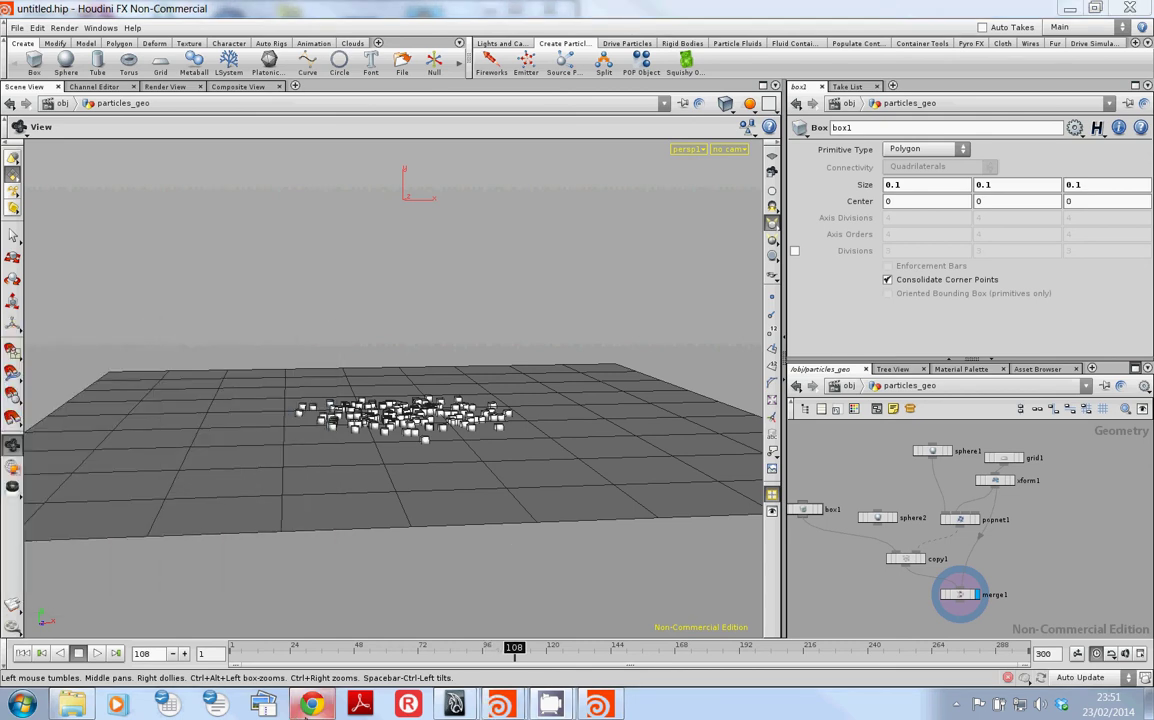
# Glance at the course notes in Chrome, then return to Houdini.
pyautogui.moveTo(310, 707)
pyautogui.click(310, 615)
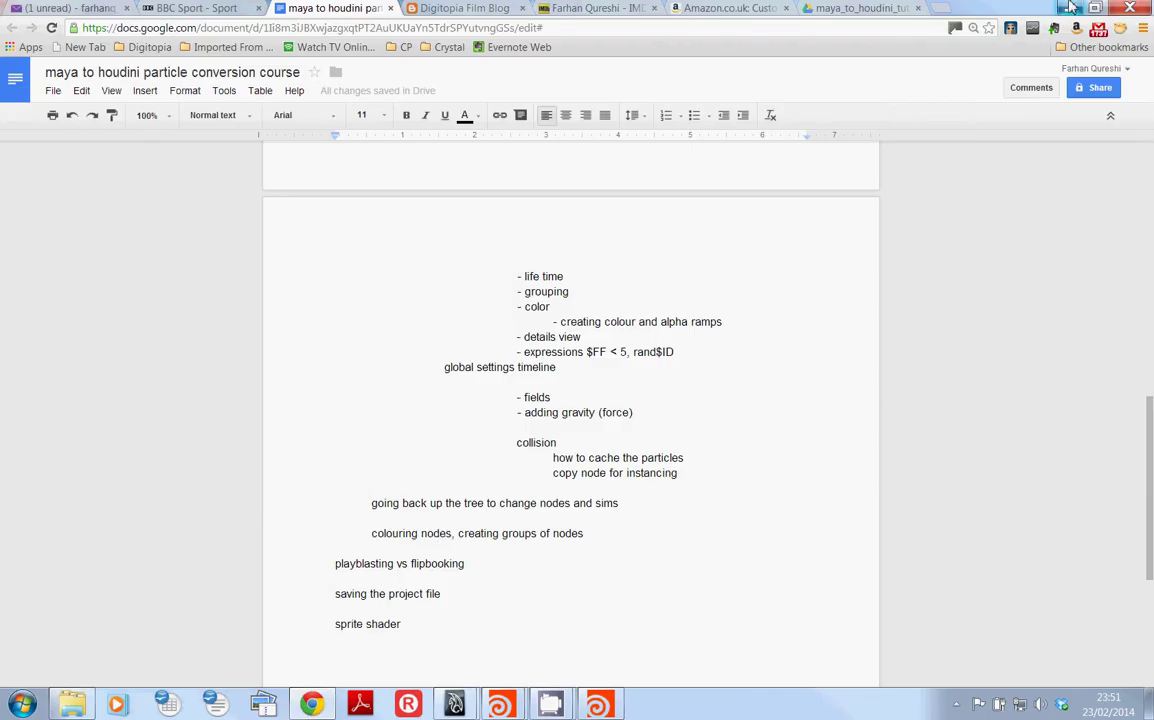
pyautogui.click(1070, 10)
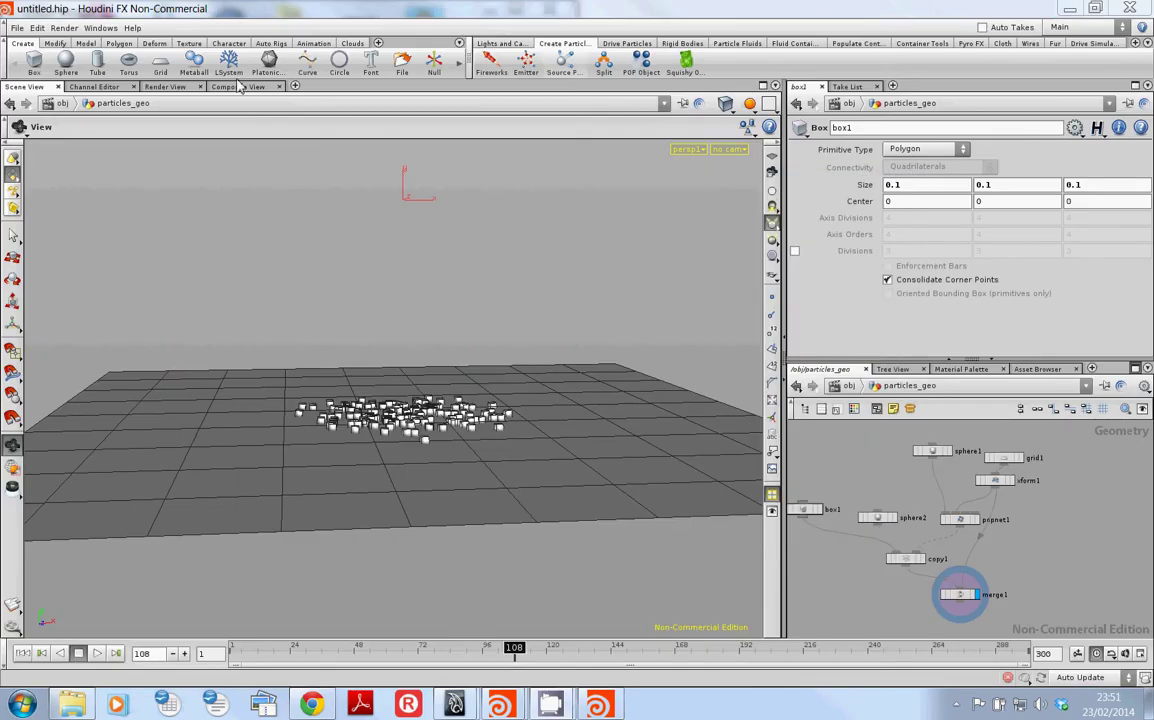
# Open the Save As dialog for the scene, after one cancelled attempt.
pyautogui.click(17, 28)
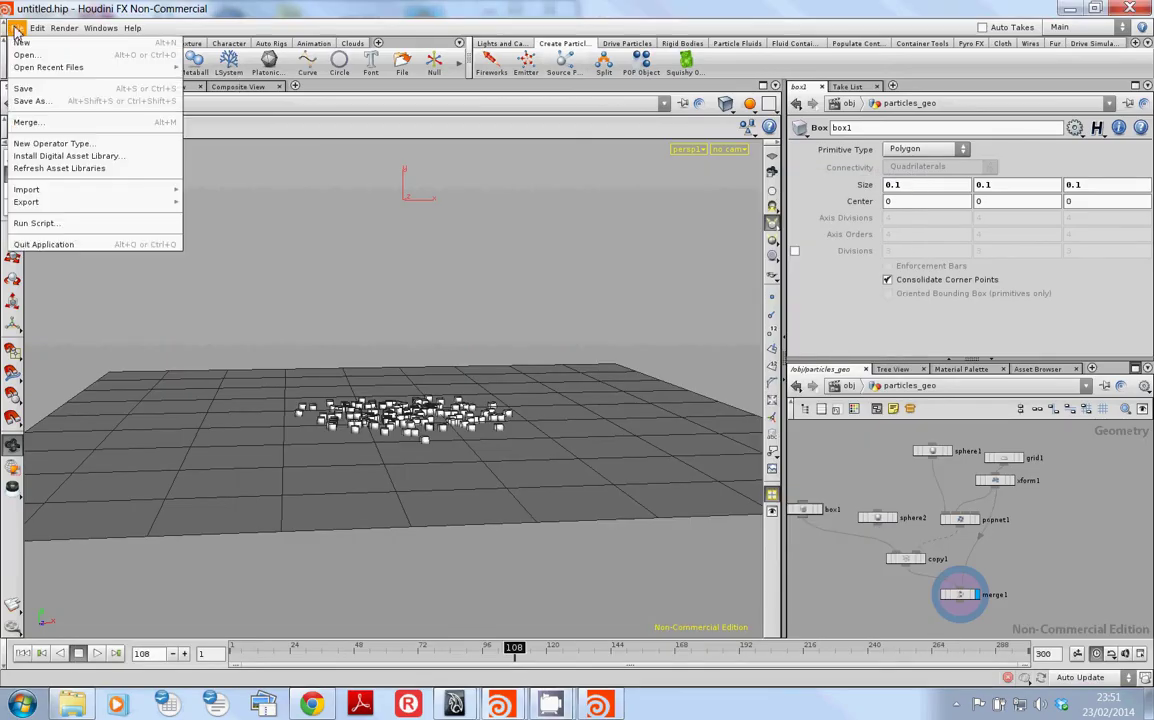
pyautogui.click(33, 101)
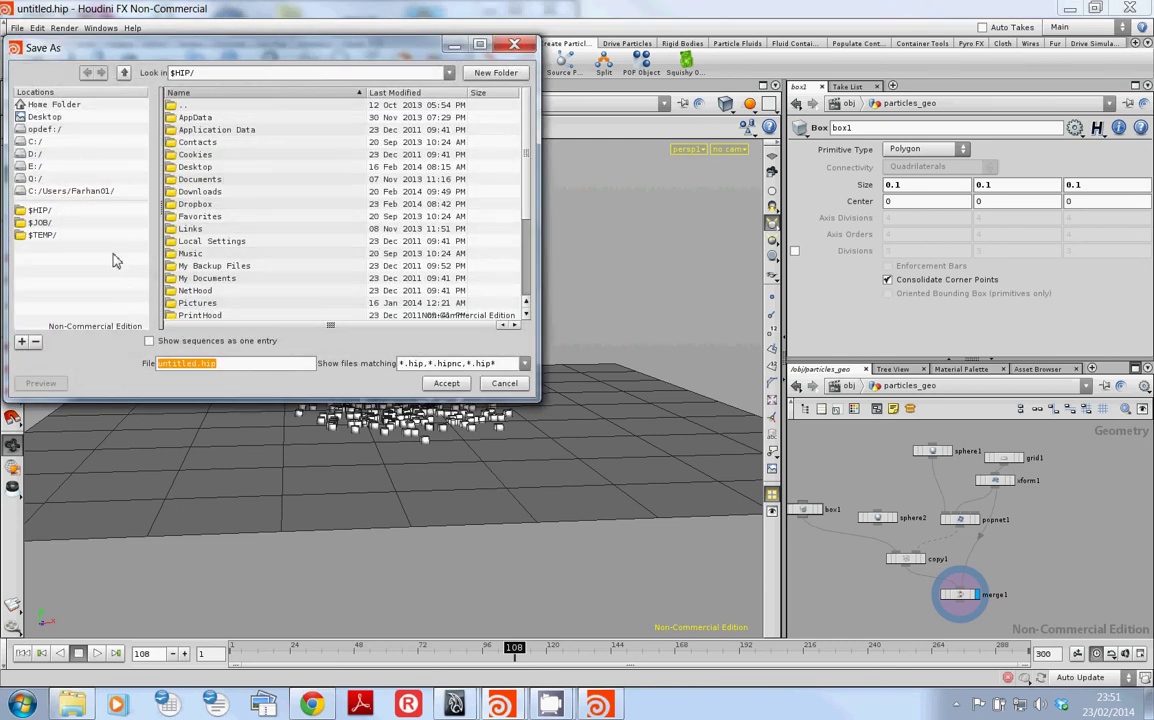
pyautogui.click(516, 46)
pyautogui.click(18, 28)
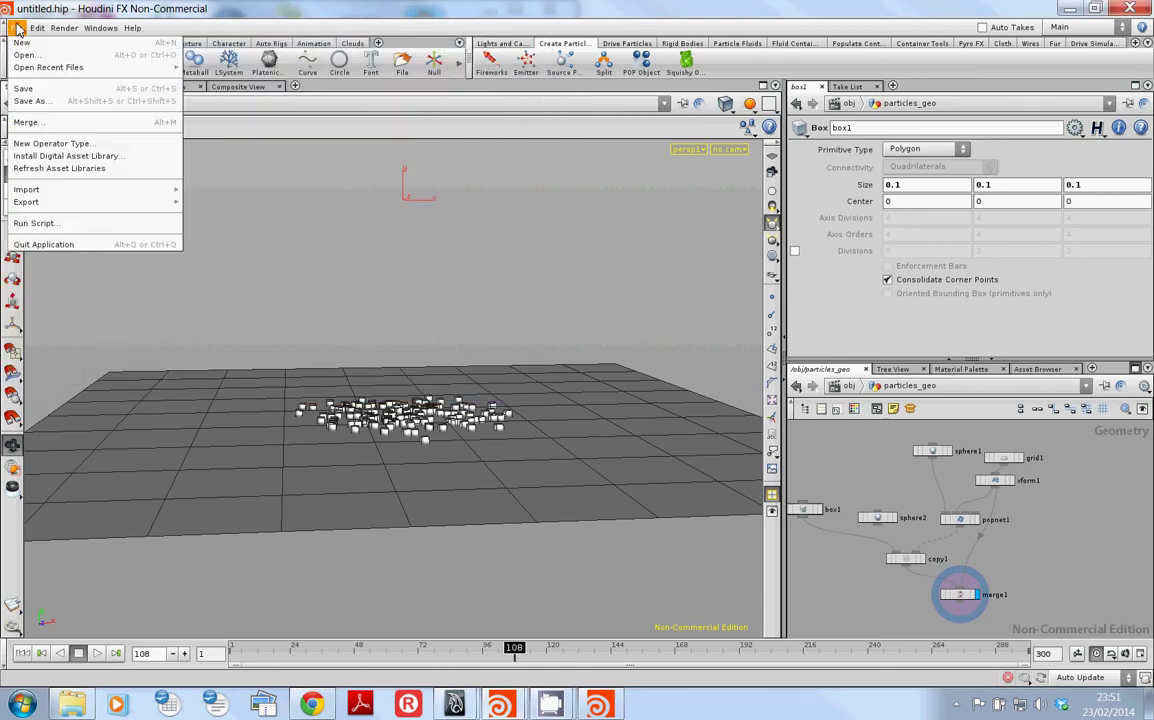
pyautogui.click(32, 101)
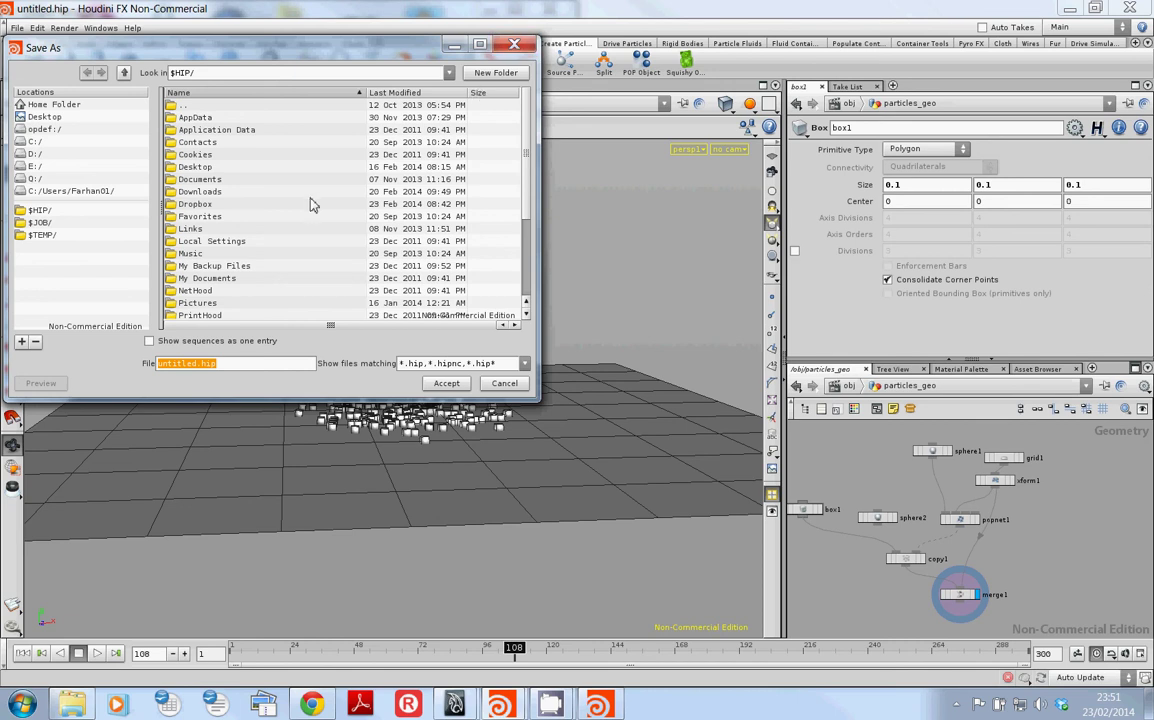
# Browse to Documents/maya/projects/maya_to_houdini_conversion_course.
pyautogui.scroll(-2, 478, 168)
pyautogui.scroll(1, 518, 200)
pyautogui.doubleClick(200, 147)
pyautogui.scroll(-2, 224, 265)
pyautogui.scroll(-4, 224, 265)
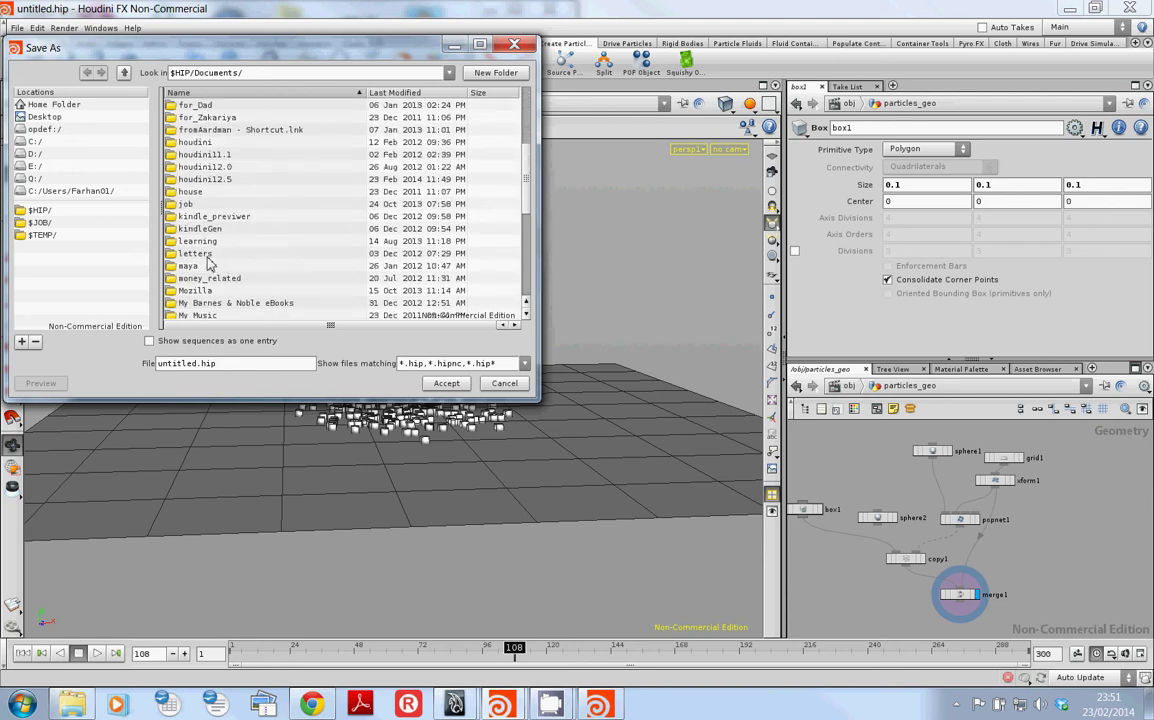
pyautogui.click(203, 266)
pyautogui.doubleClick(203, 266)
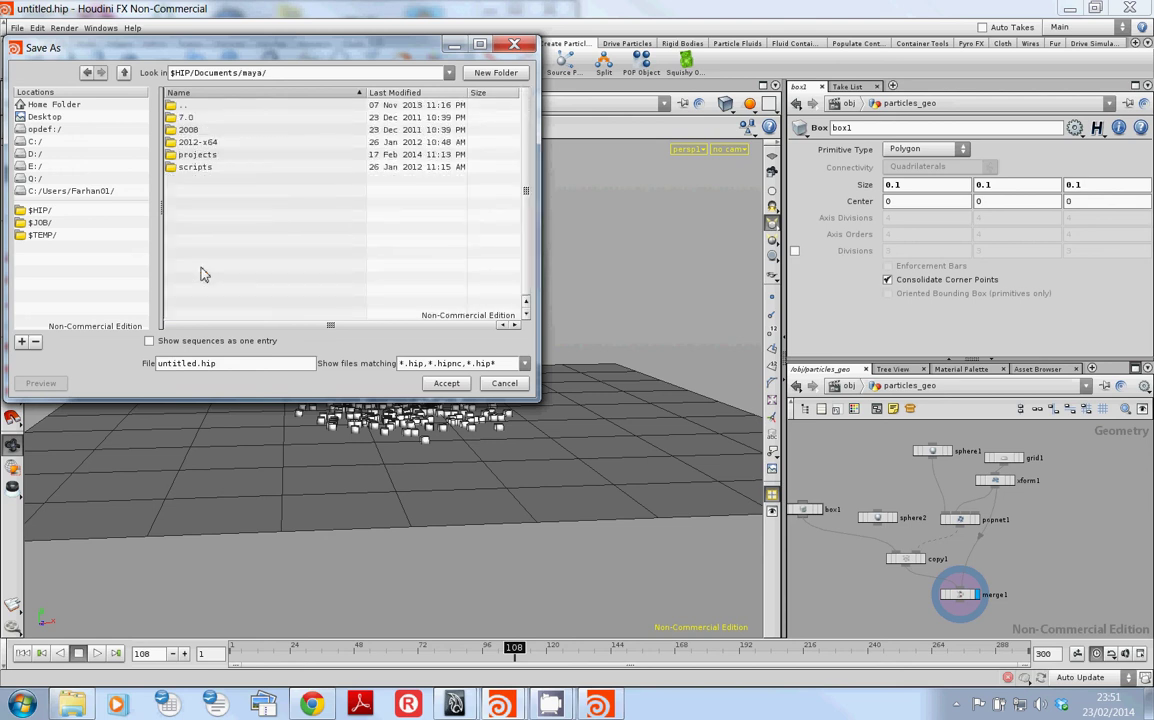
pyautogui.click(207, 156)
pyautogui.doubleClick(207, 157)
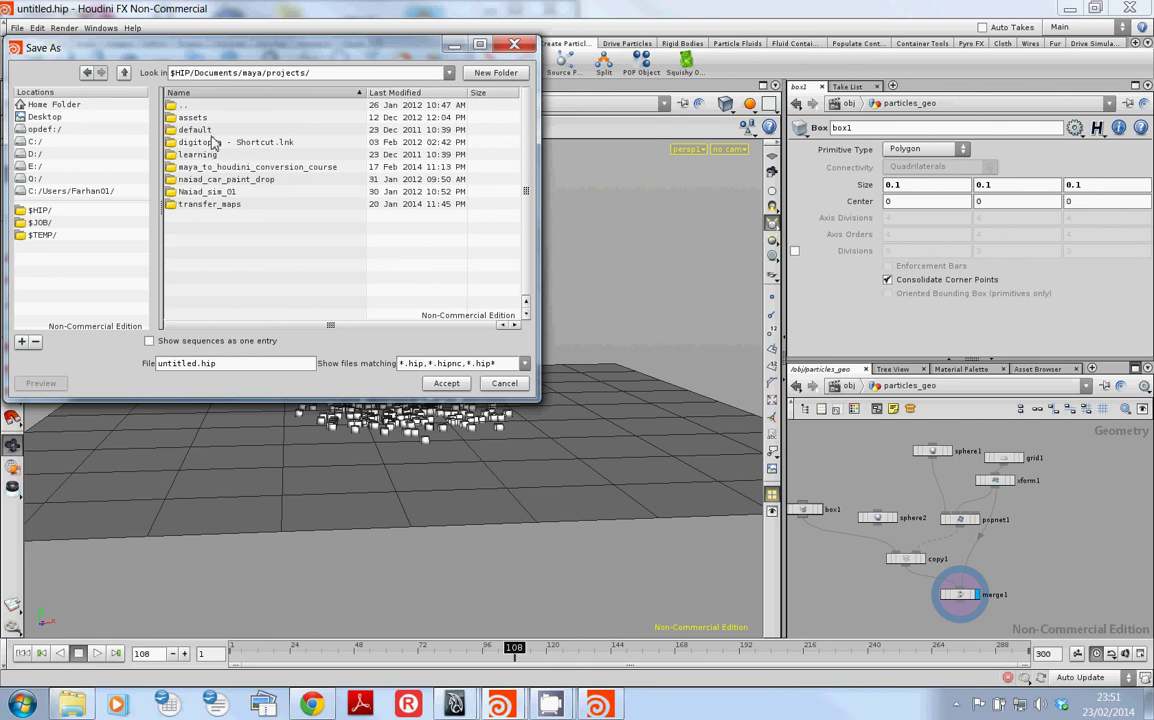
pyautogui.doubleClick(205, 166)
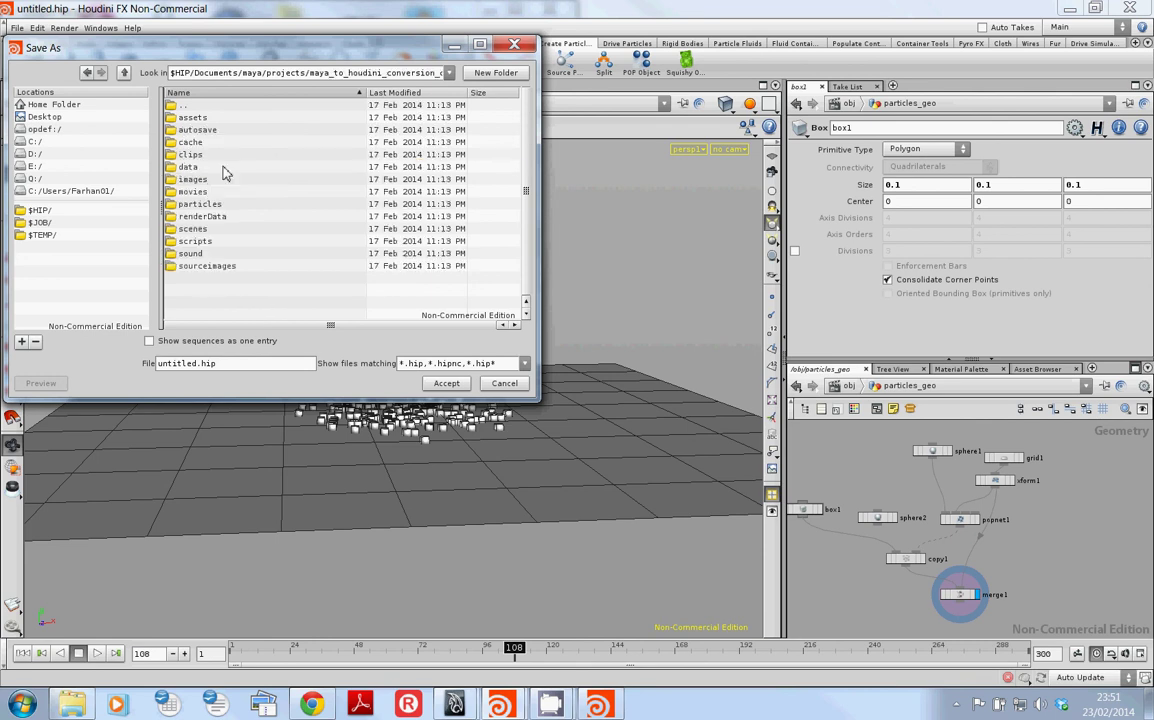
# Create a new folder named 'houdini' in the course project.
pyautogui.click(491, 76)
pyautogui.write('houdini')
pyautogui.press('Return')
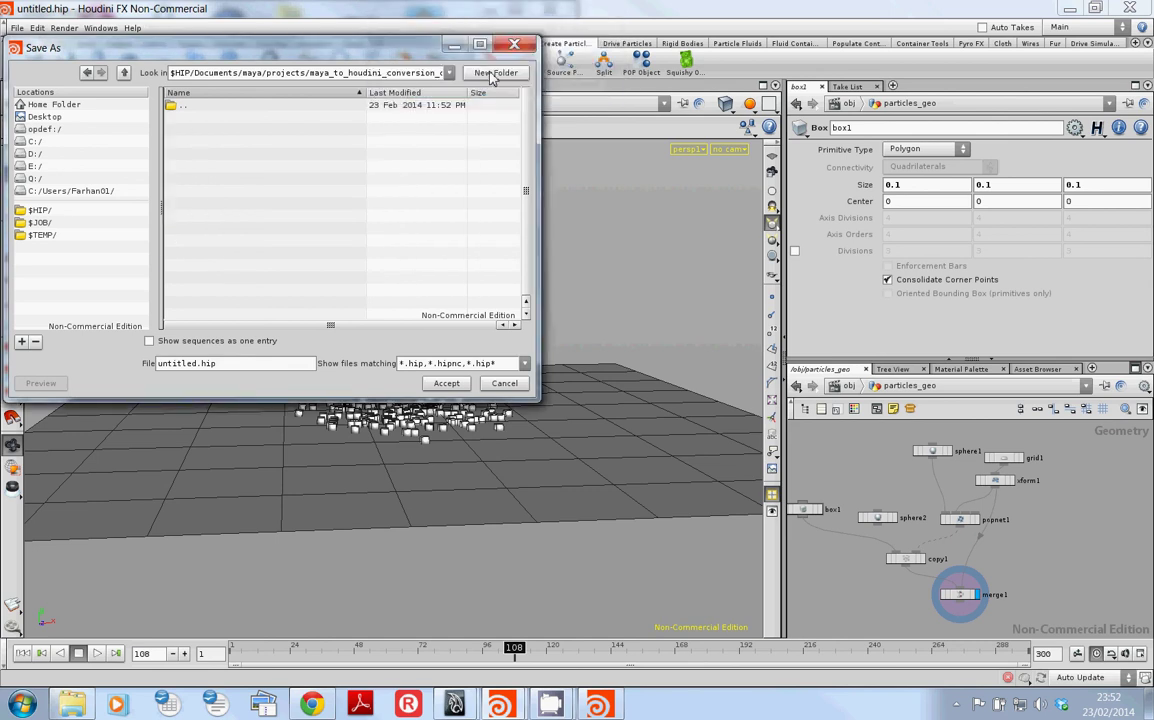
# Save the scene there as maya_to_houdini_scene_file.hipnc.
pyautogui.doubleClick(194, 363)
pyautogui.write('houdin')
pyautogui.press('BackSpace')
pyautogui.write('may')
pyautogui.write('a_to_houdin')
pyautogui.write('i_cpir')
pyautogui.write('scene_file')
pyautogui.press('Return')
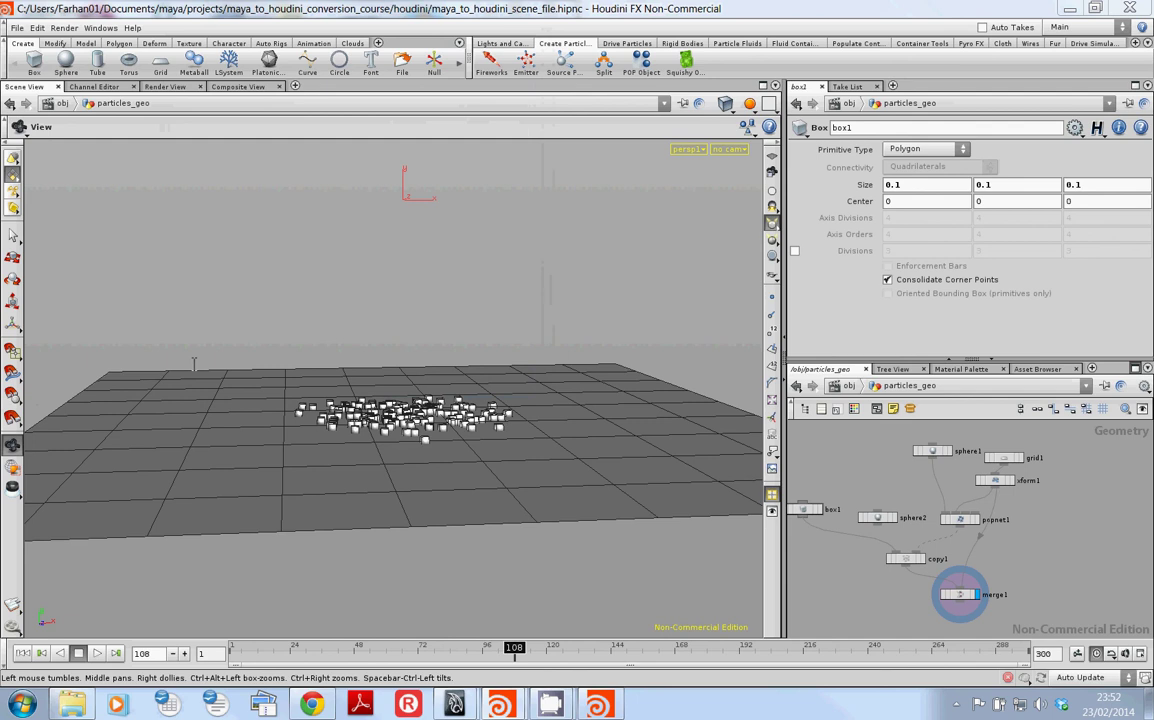
# Review the Google Docs course outline from the top, then switch to the Digitopia Film Blog tab.
pyautogui.click(312, 706)
pyautogui.scroll(6, 508, 557)
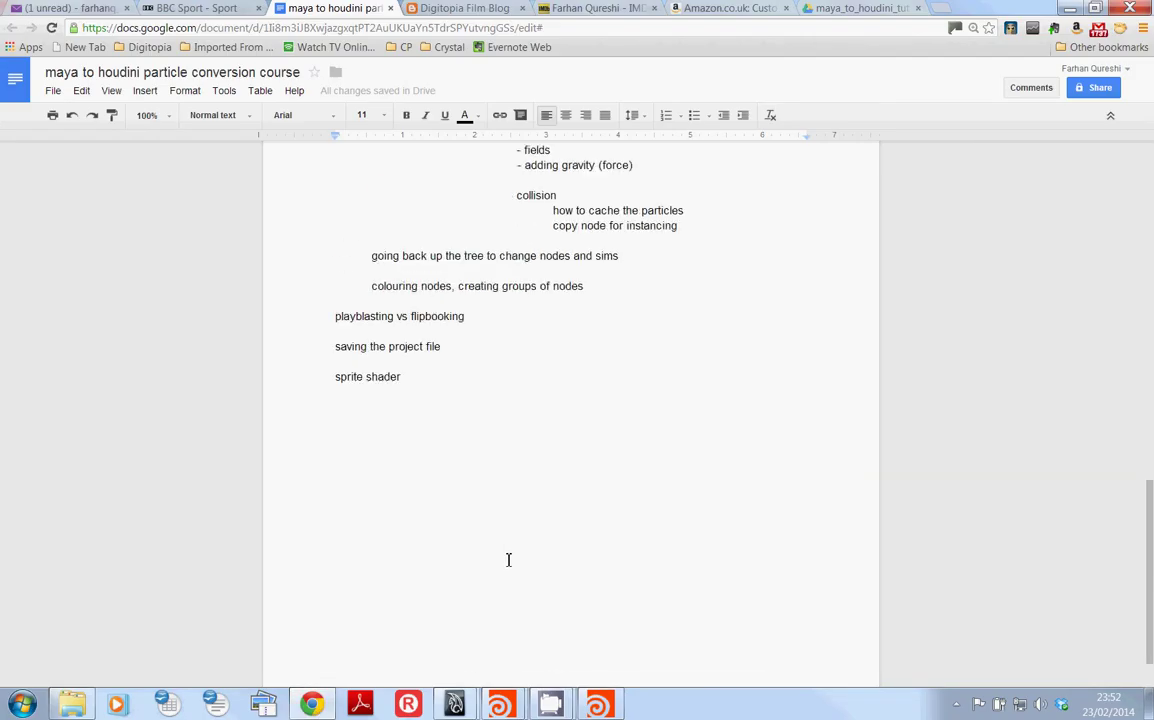
pyautogui.scroll(3, 508, 557)
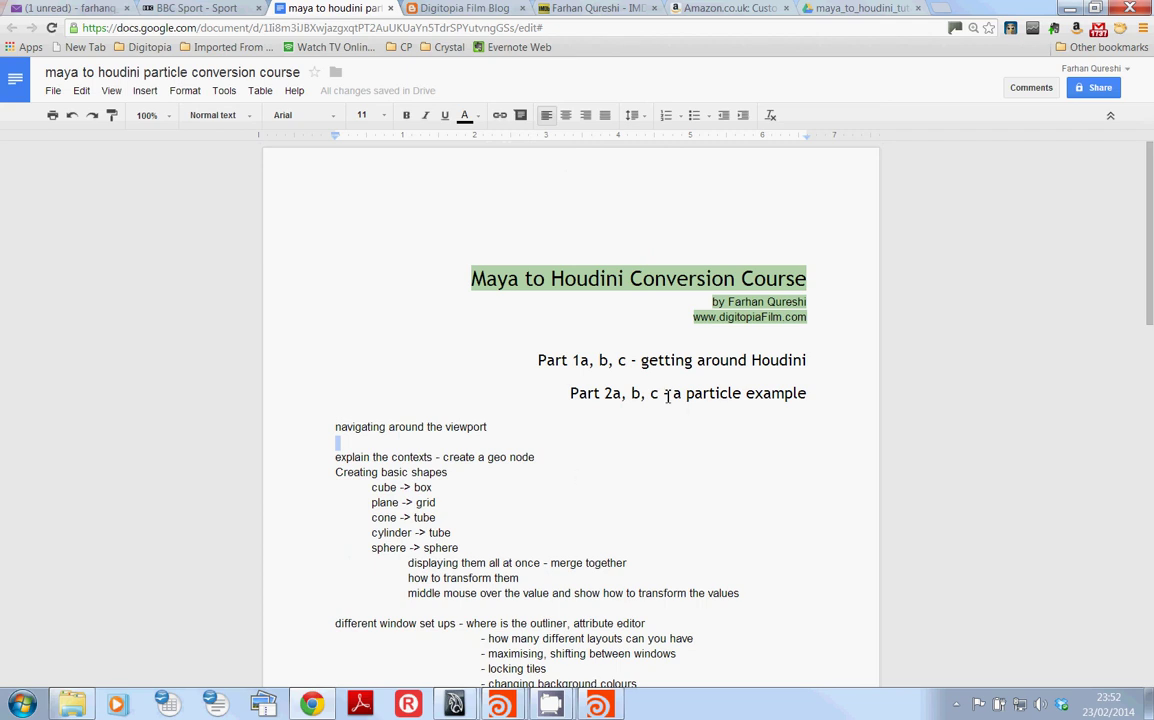
pyautogui.scroll(-1, 581, 404)
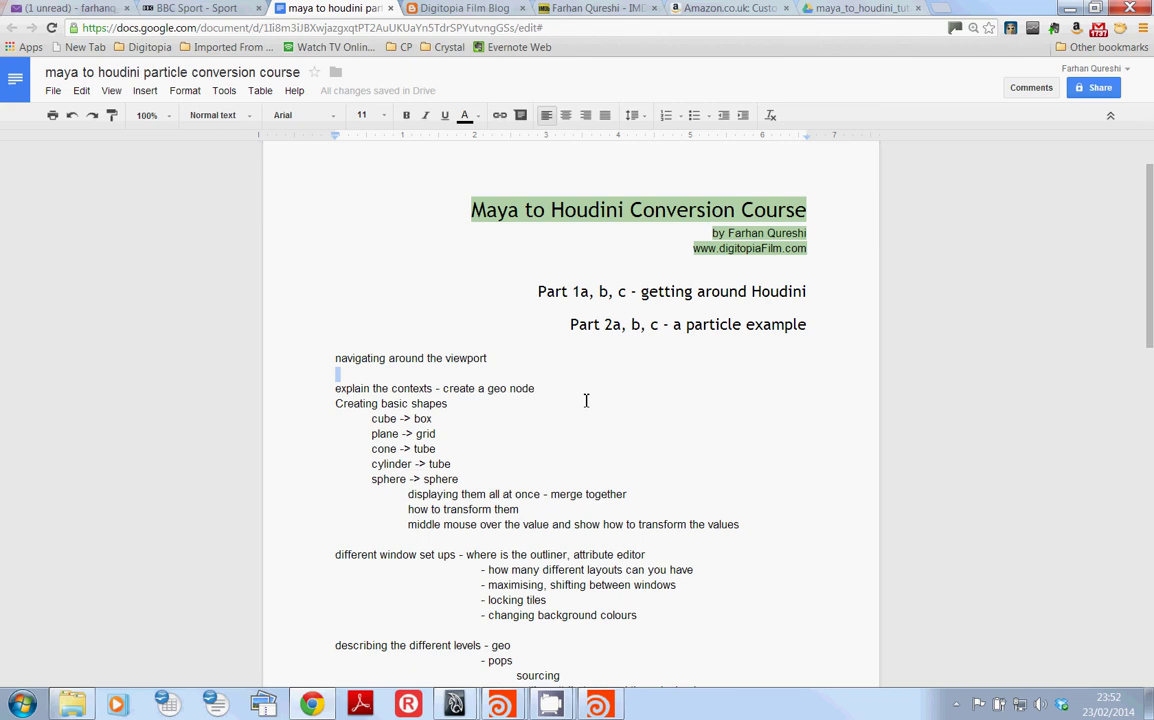
pyautogui.click(465, 9)
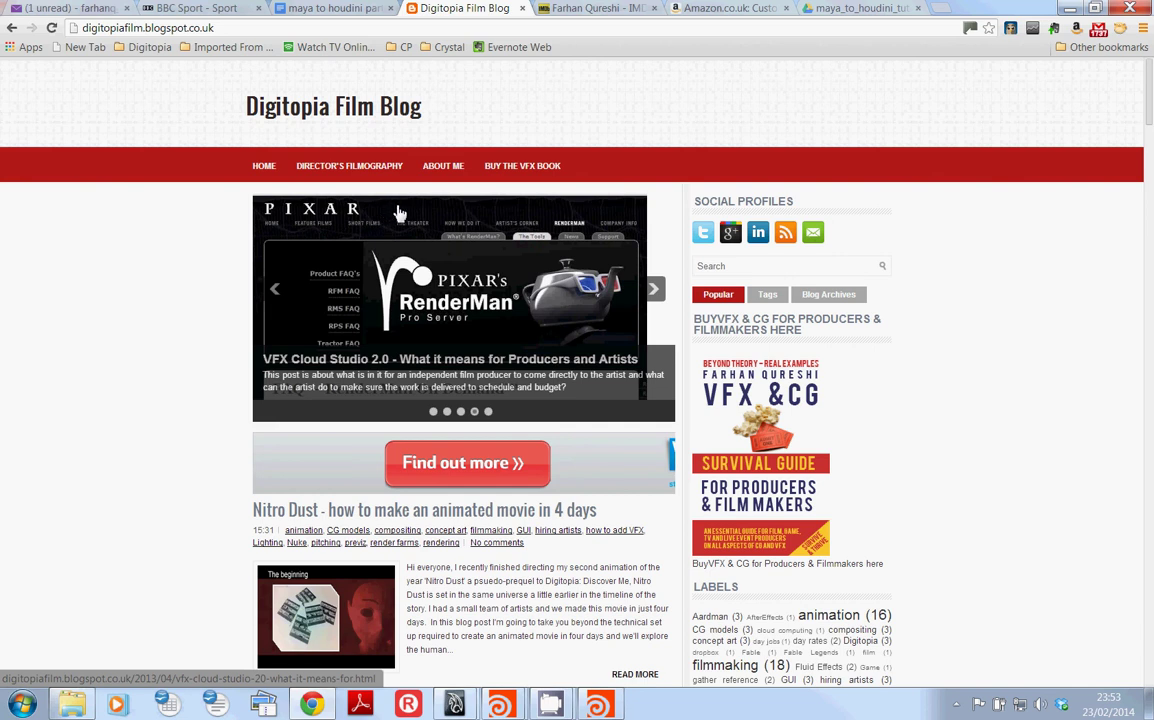
# Scroll the blog, check the IMDb tab, then view the Amazon.co.uk 'VFX and CG Survival Guide' page.
pyautogui.scroll(-5, 260, 345)
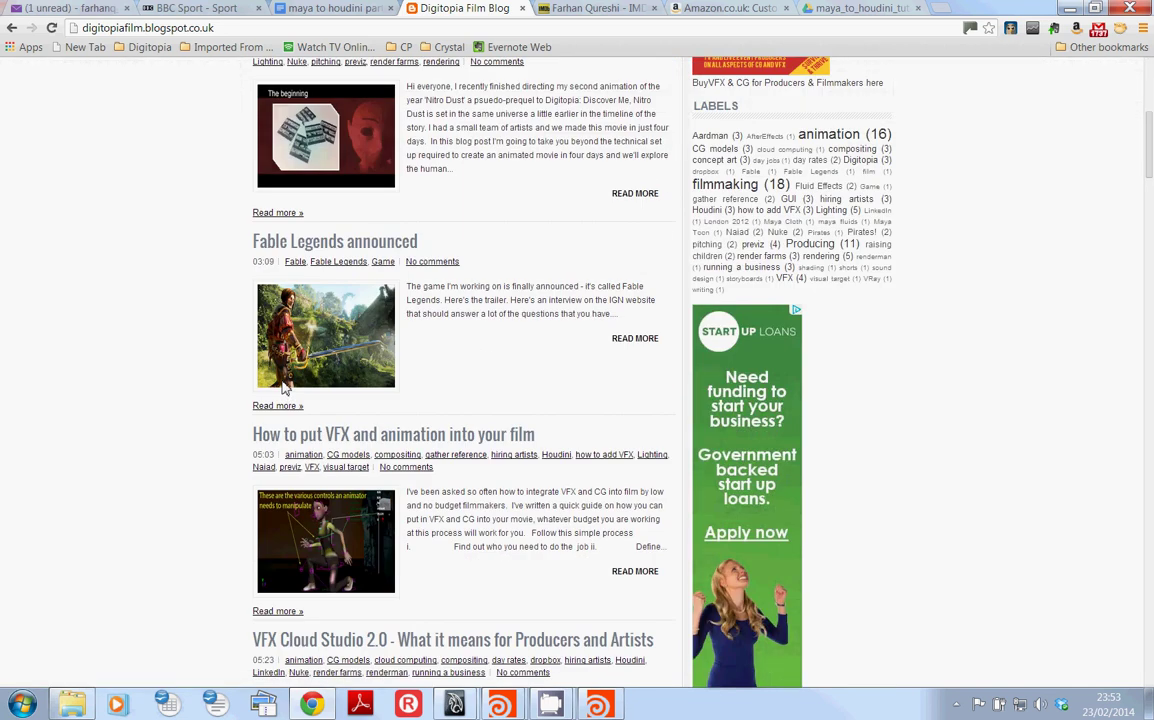
pyautogui.scroll(-4, 285, 390)
pyautogui.click(628, 8)
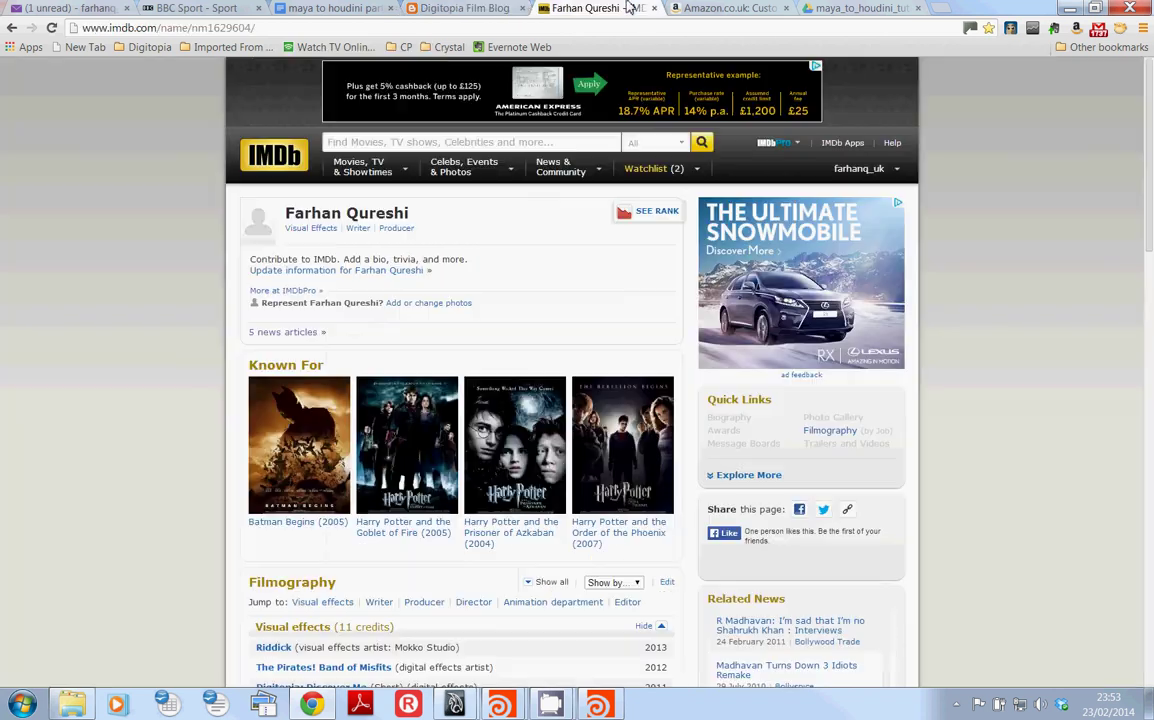
pyautogui.click(725, 8)
pyautogui.scroll(3, 290, 418)
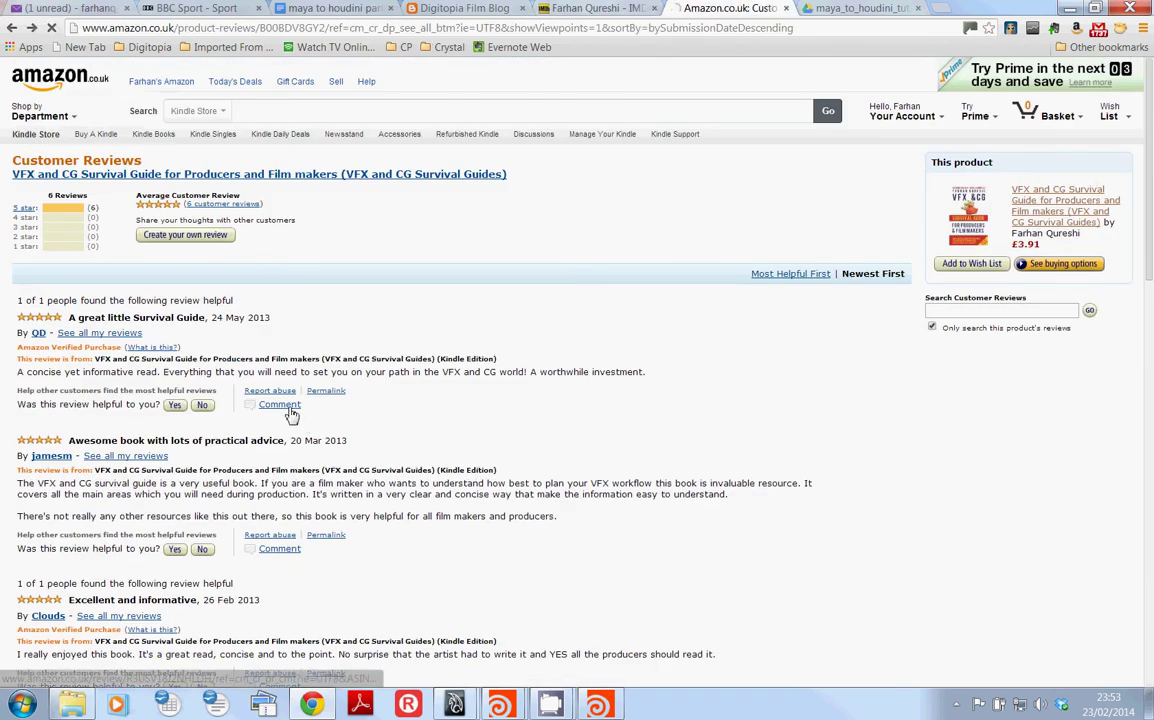
pyautogui.scroll(10, 291, 414)
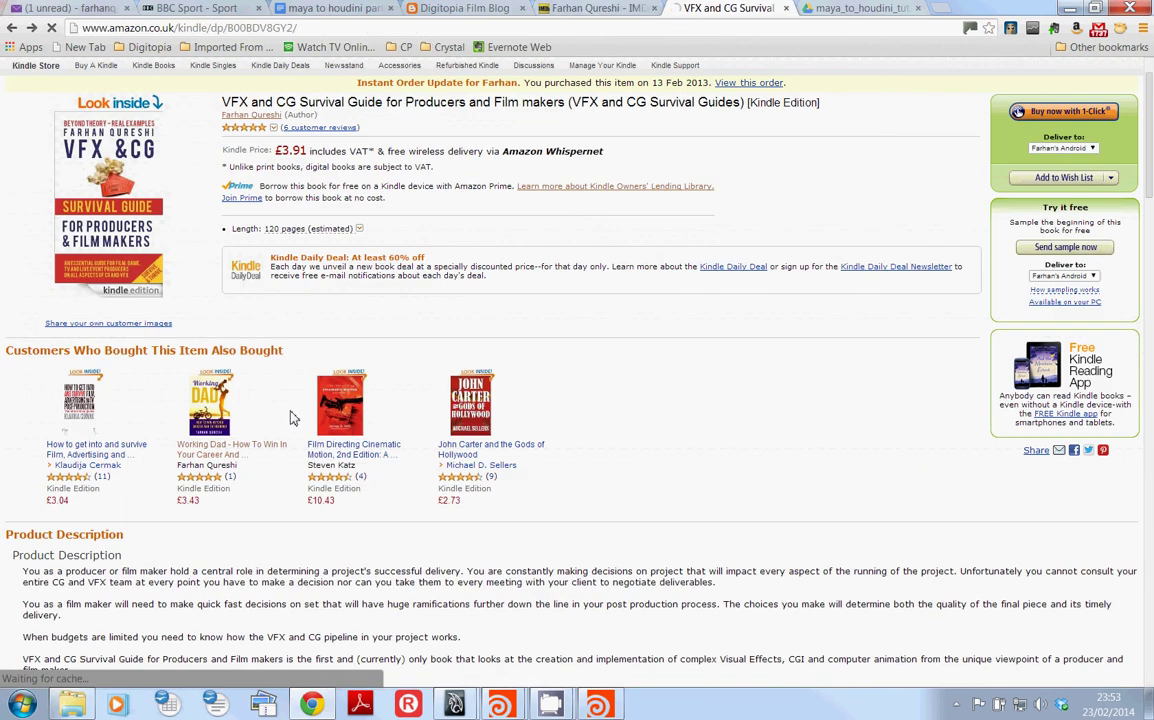